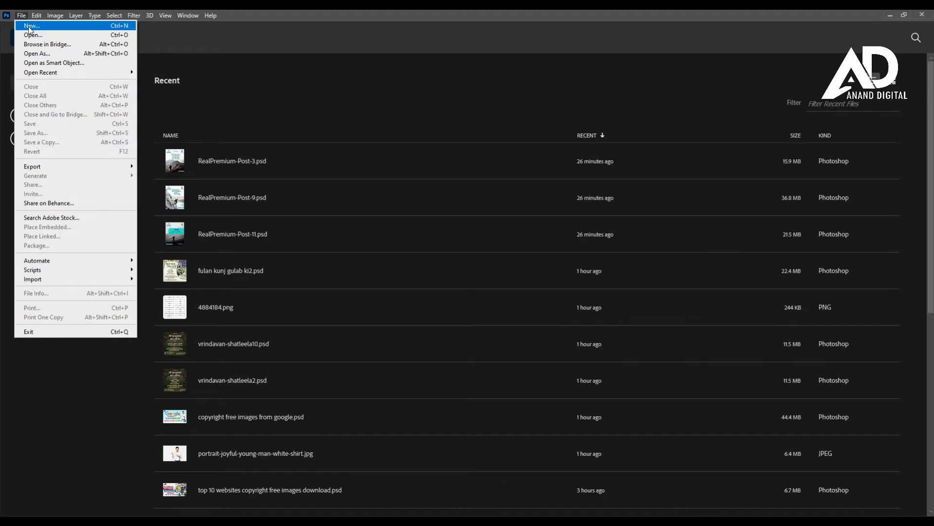
# - Create a new document 1200 pixels wide and 1200 pixels high
pyautogui.doubleClick(616, 179)
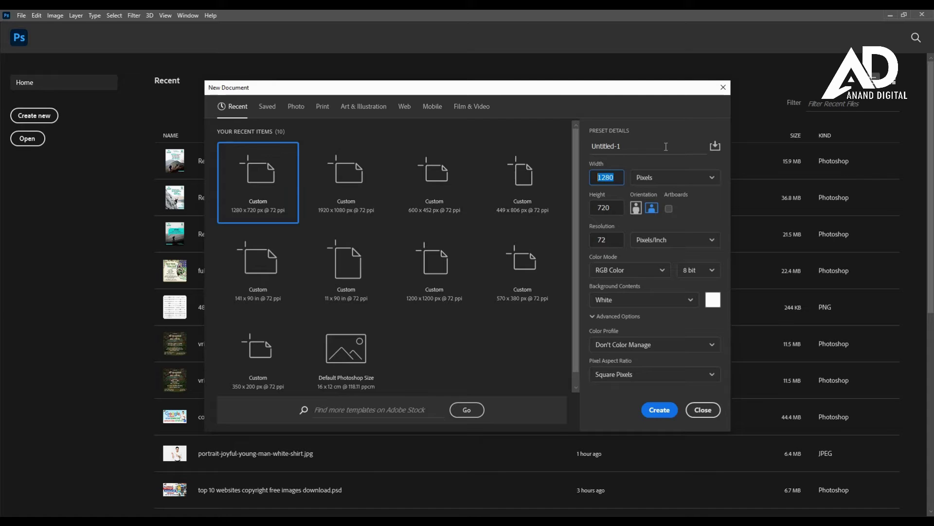
pyautogui.write('1200')
pyautogui.press('Tab')
pyautogui.press('Tab')
pyautogui.write('1200')
pyautogui.click(660, 411)
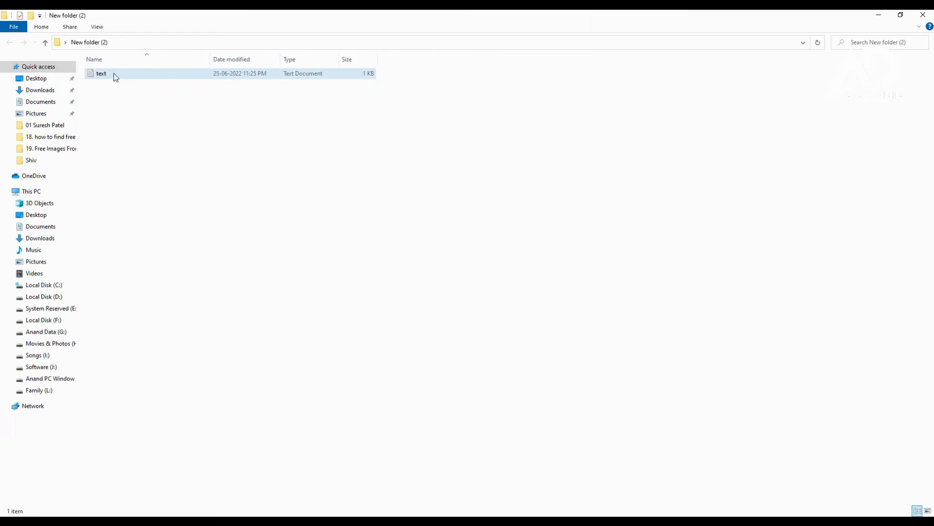
# - Open the text file in Notepad, then shrink its window and place it mid-screen for reference
pyautogui.click(113, 76)
pyautogui.doubleClick(113, 76)
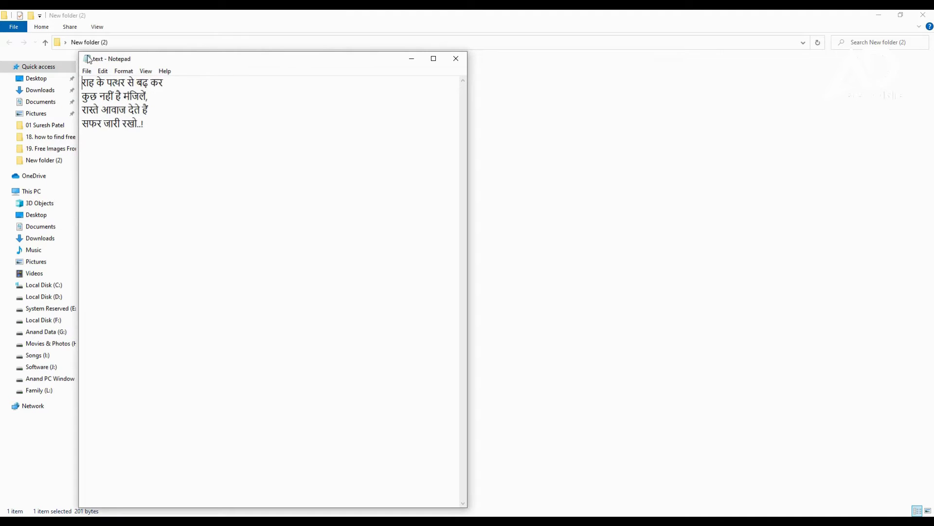
pyautogui.moveTo(79, 51); pyautogui.dragTo(180, 131)
pyautogui.moveTo(275, 139); pyautogui.dragTo(399, 97)
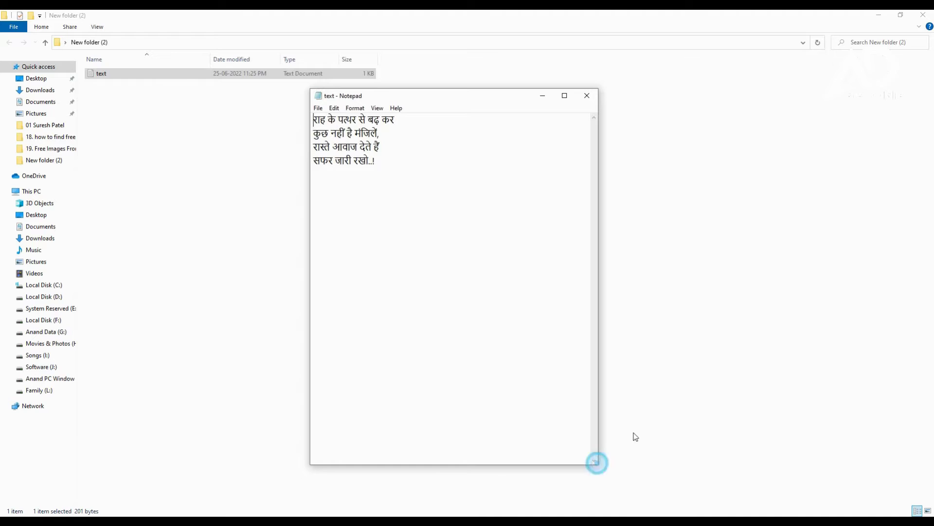
pyautogui.moveTo(597, 465); pyautogui.dragTo(608, 422)
pyautogui.click(521, 302)
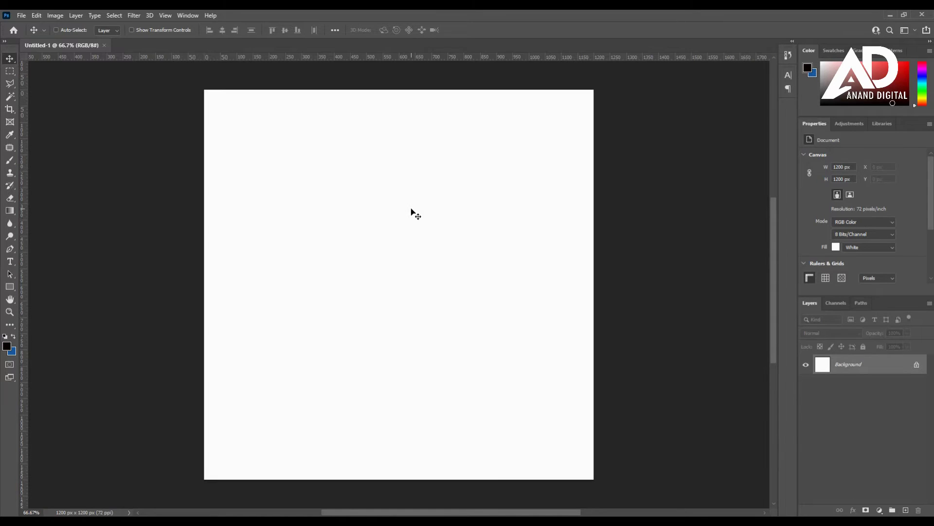
# - Start a text layer in the upper-left part of the Photoshop canvas, using Arvind Chanakya Bold at 72 pt
pyautogui.click(10, 261)
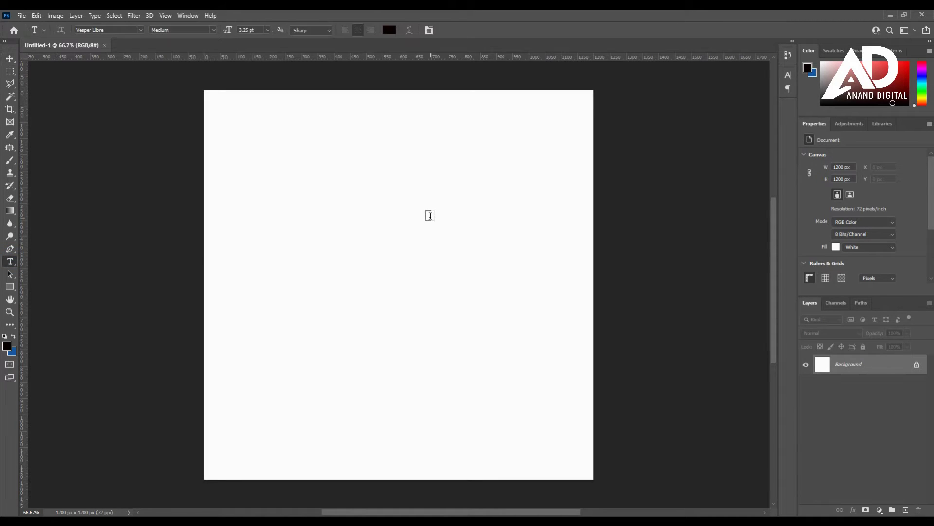
pyautogui.hotkey('alt', 'Tab')
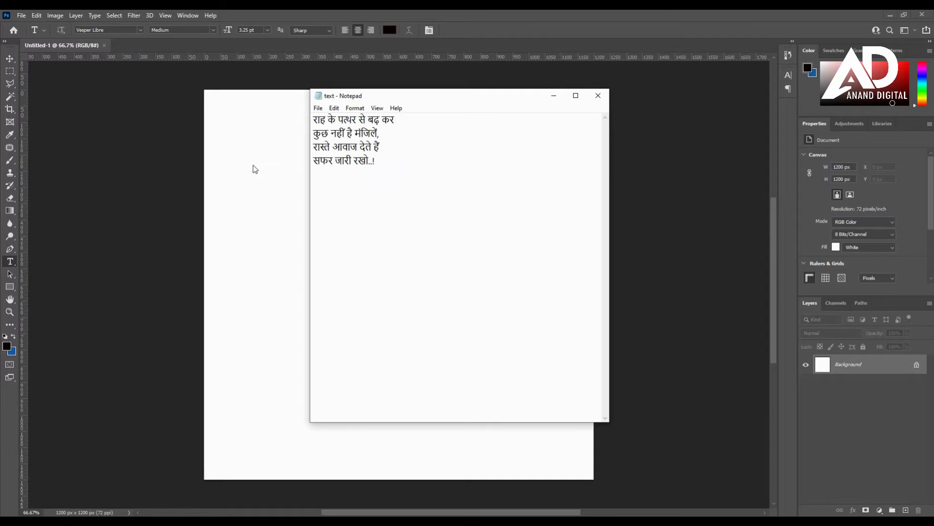
pyautogui.click(257, 182)
pyautogui.click(310, 188)
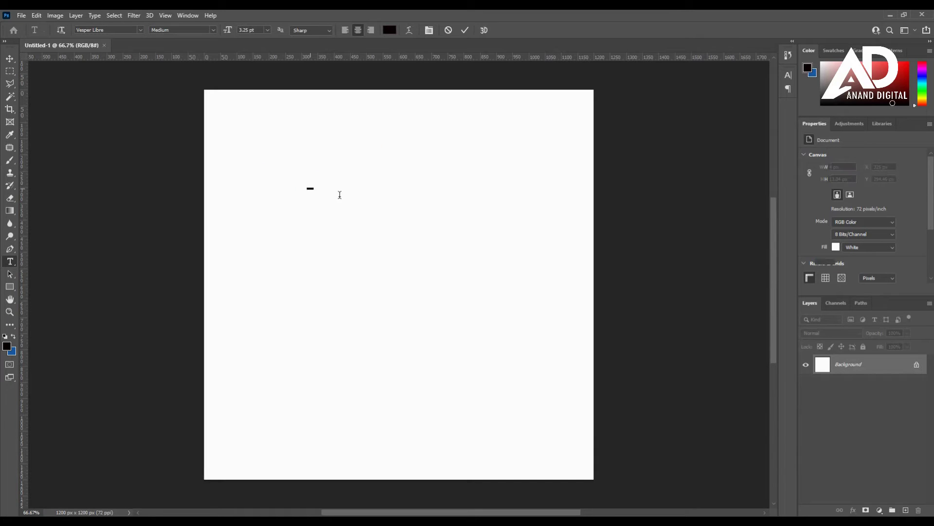
pyautogui.click(267, 29)
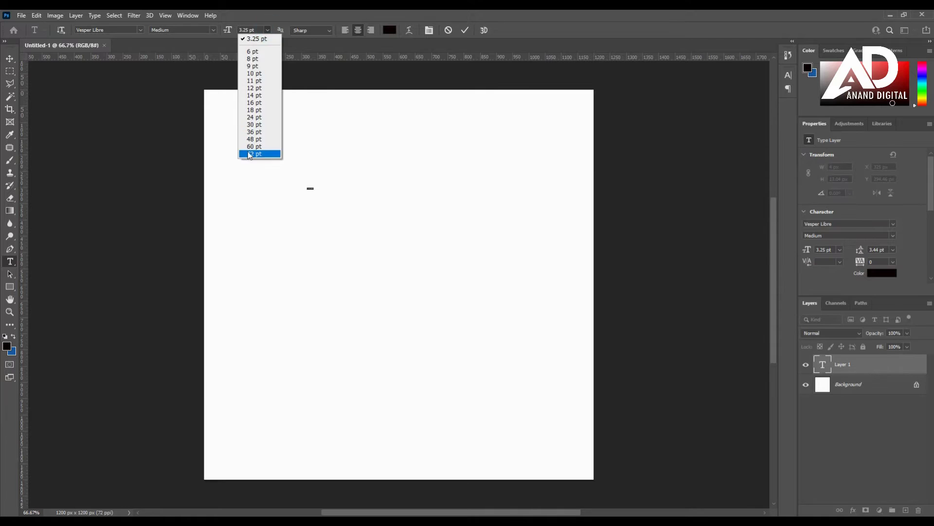
pyautogui.click(251, 153)
pyautogui.click(125, 31)
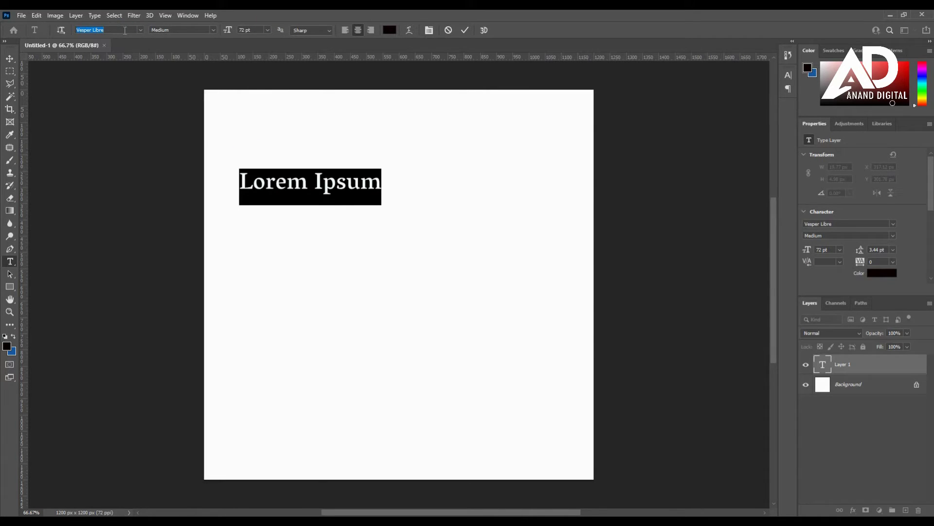
pyautogui.write('arvin')
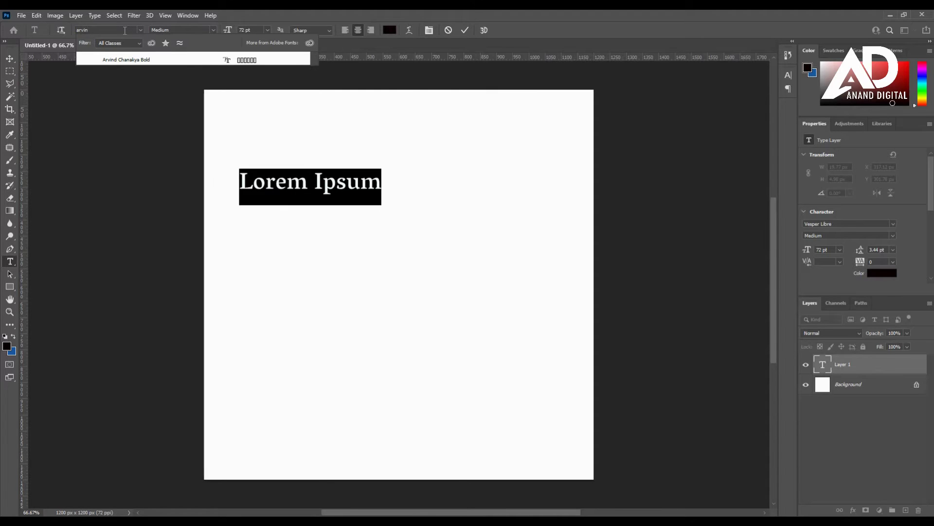
pyautogui.click(132, 59)
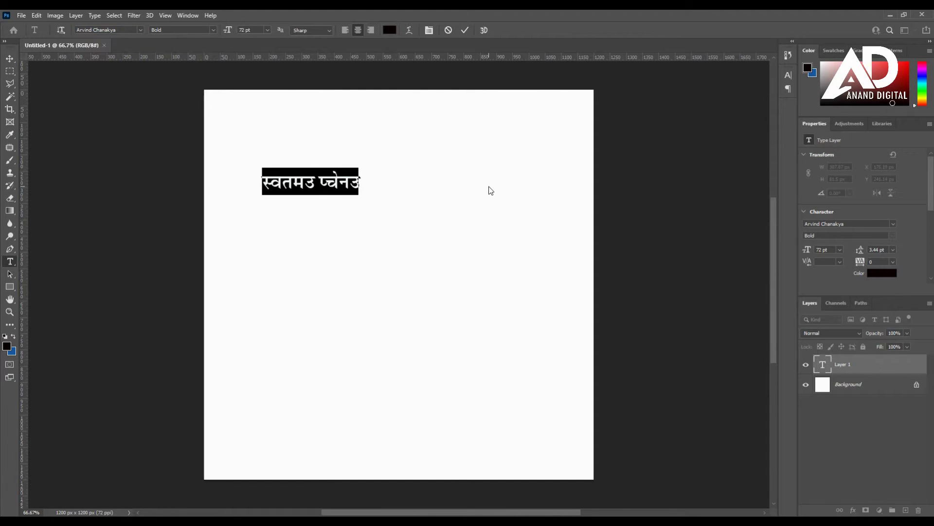
# - Enter "राह के पत्थर से बढ़कर" as the first line of the text, following the Notepad reference
pyautogui.write('राह के पत्थर')
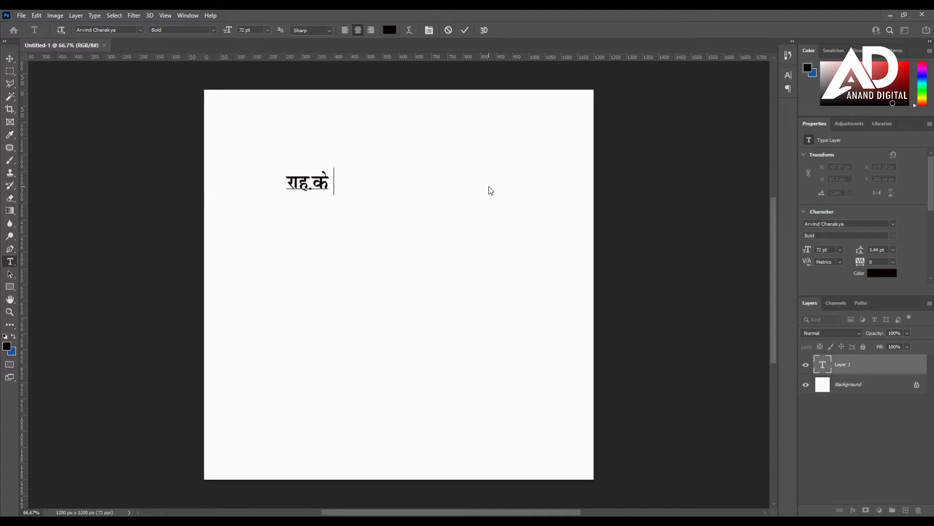
pyautogui.write(' से बढ')
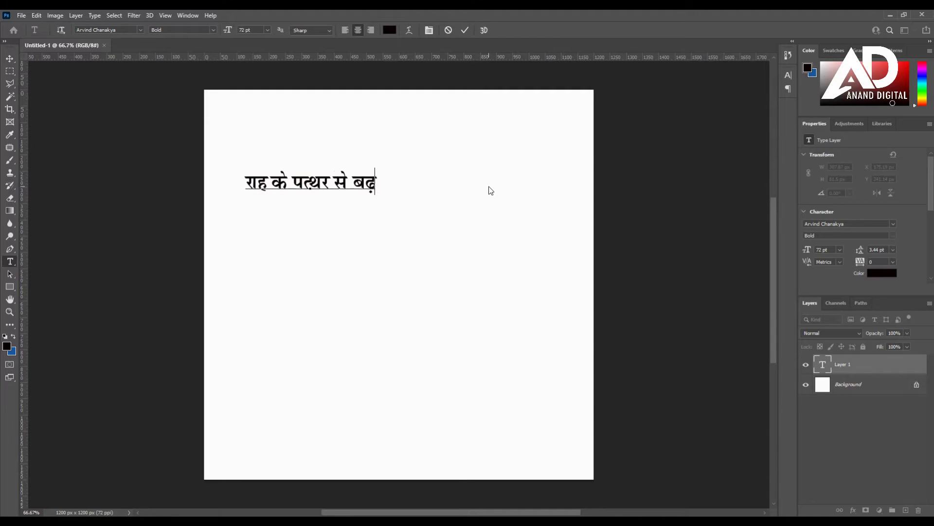
pyautogui.write('़कर')
pyautogui.hotkey('alt', 'Tab')
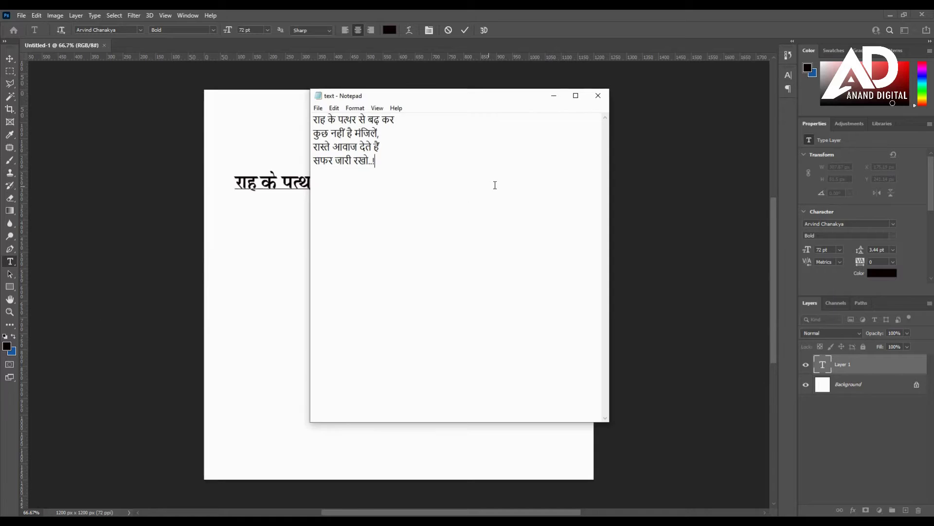
pyautogui.hotkey('alt', 'Tab')
pyautogui.press('Right')
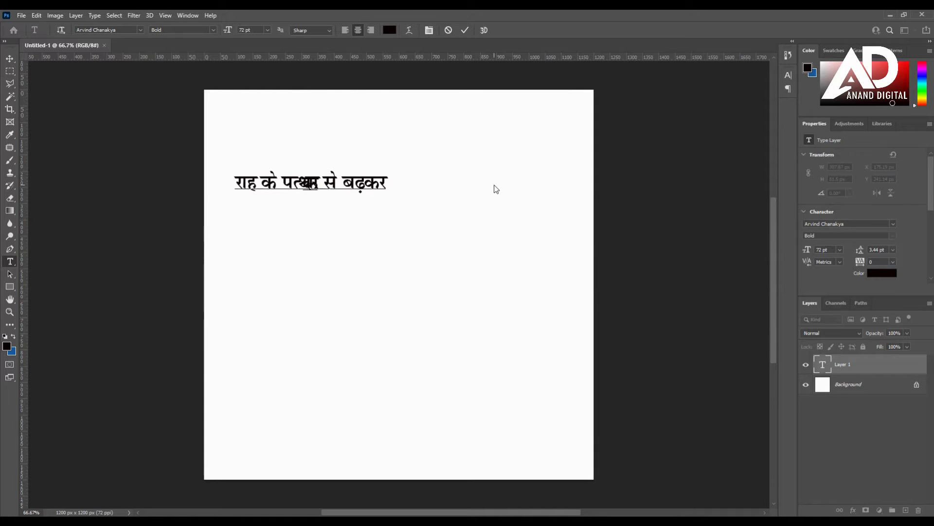
# - Set the leading of all the text to Auto and its kerning to 0
pyautogui.hotkey('ctrl', 'a')
pyautogui.hotkey('ctrl', 't')
pyautogui.click(754, 104)
pyautogui.click(771, 101)
pyautogui.click(758, 109)
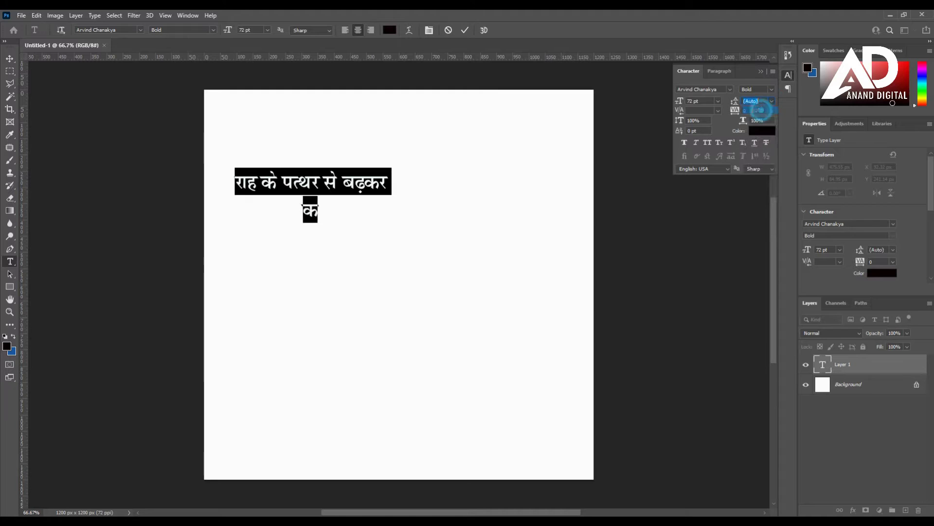
pyautogui.click(718, 111)
pyautogui.click(696, 191)
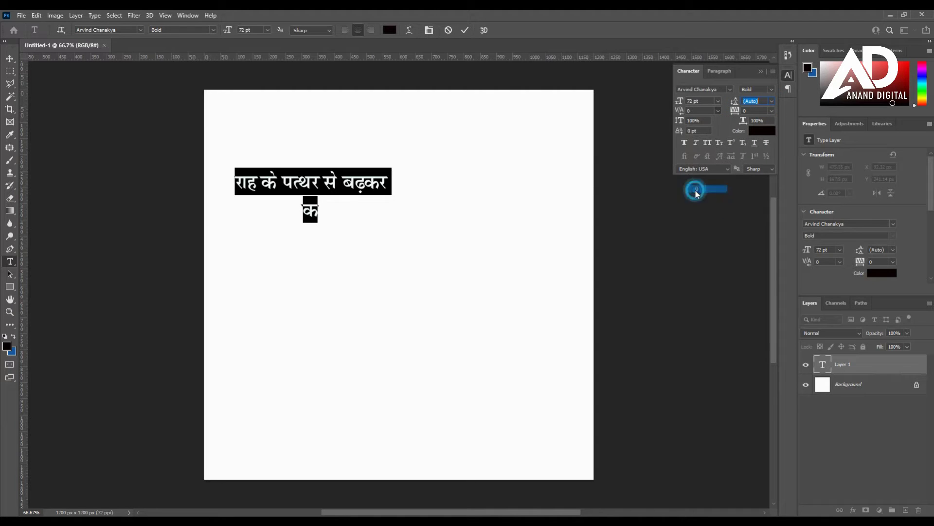
# - Complete the second text line as "कुछ नहीं है मंजिलें,", checking the wording against the Notepad file
pyautogui.click(325, 209)
pyautogui.write('ुछ ')
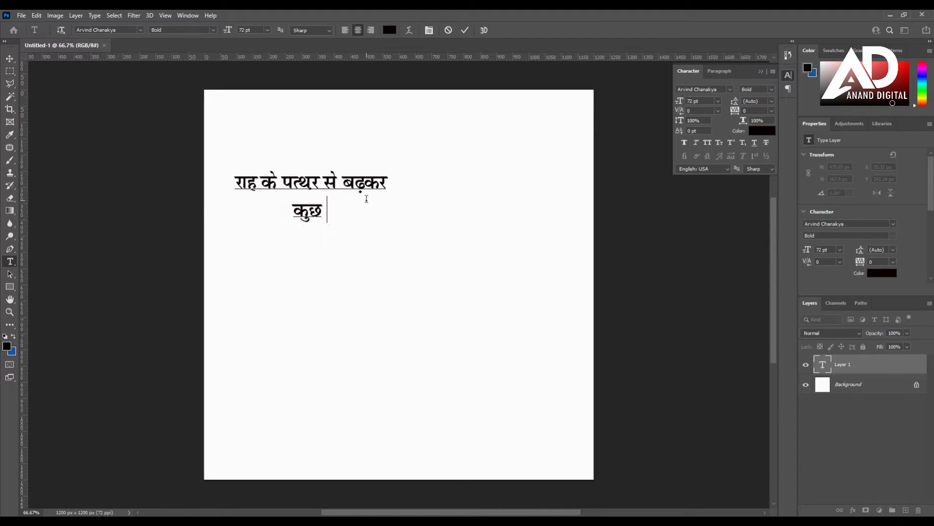
pyautogui.write('नहीं है मं')
pyautogui.hotkey('alt', 'Tab')
pyautogui.hotkey('alt', 'Tab')
pyautogui.write('जिले')
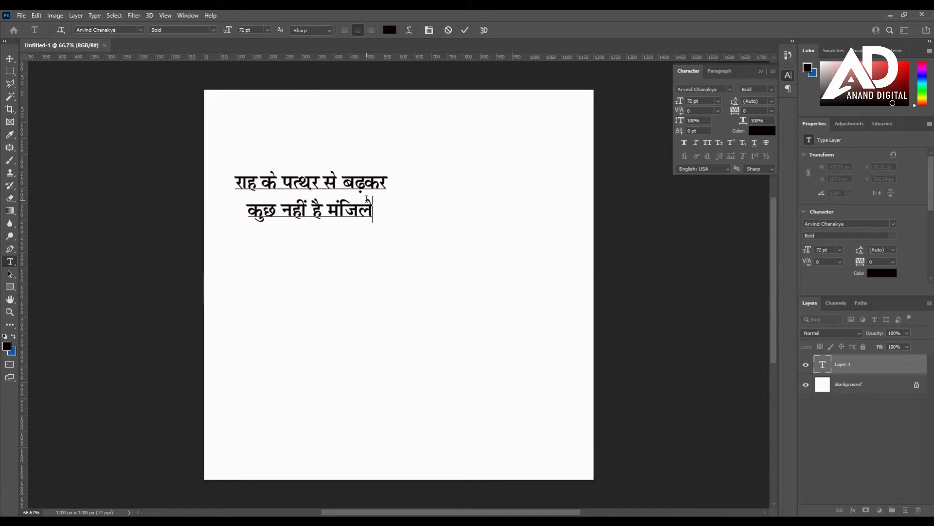
pyautogui.hotkey('alt', 'Tab')
pyautogui.hotkey('alt', 'Tab')
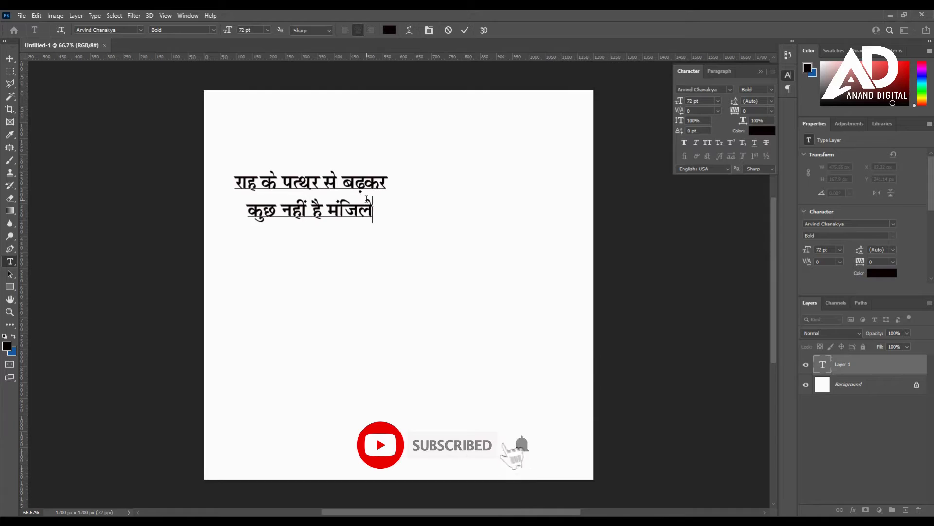
pyautogui.write(',')
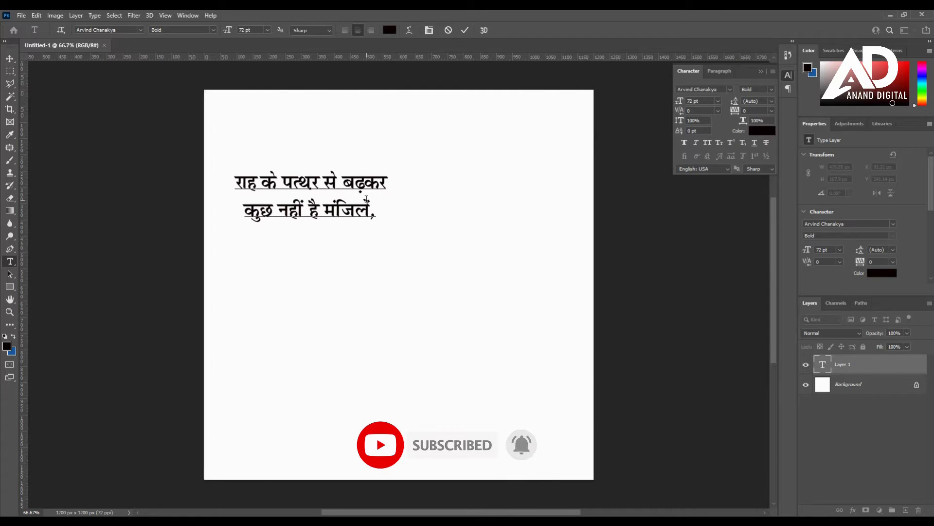
# - Add the third text line "रास्ते आवाज देते हैं", checking the wording against the Notepad file
pyautogui.hotkey('alt', 'Tab')
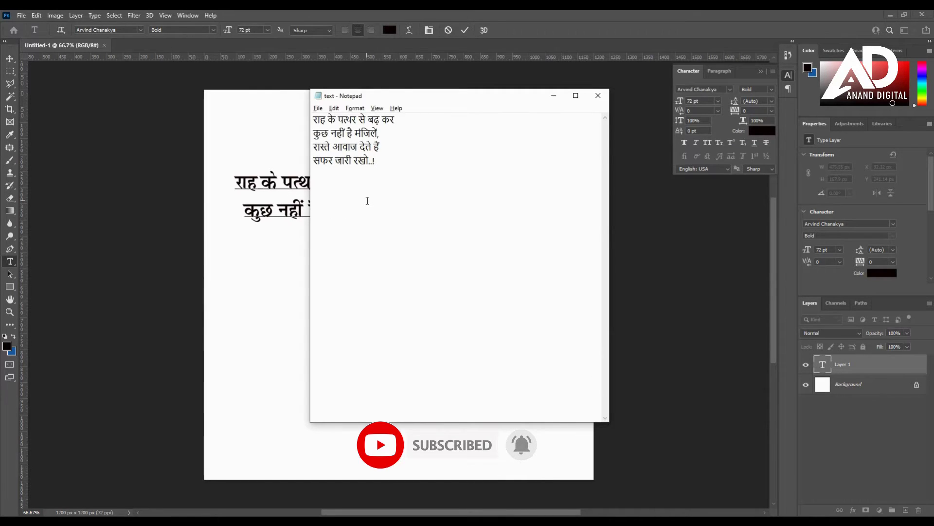
pyautogui.hotkey('alt', 'Tab')
pyautogui.press('Return')
pyautogui.write('रास्ते आवाज')
pyautogui.hotkey('alt', 'Tab')
pyautogui.hotkey('alt', 'Tab')
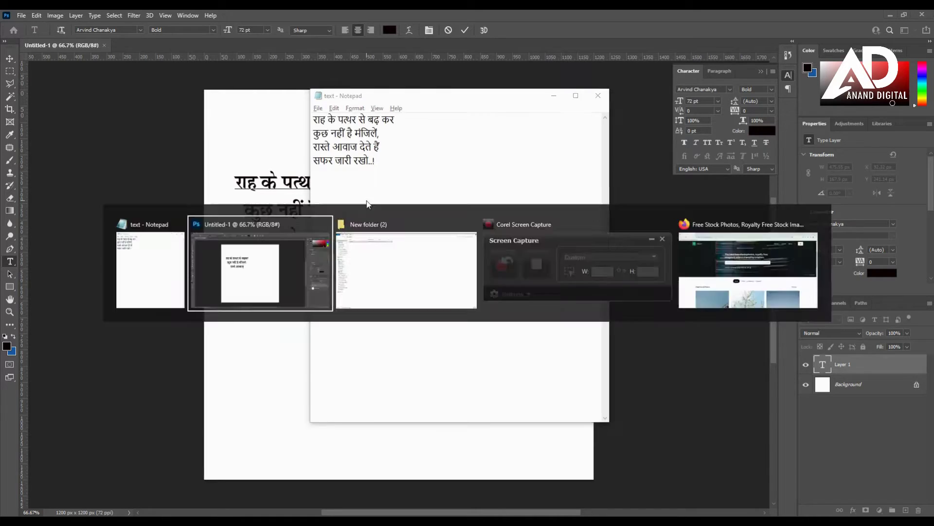
pyautogui.write('देते है')
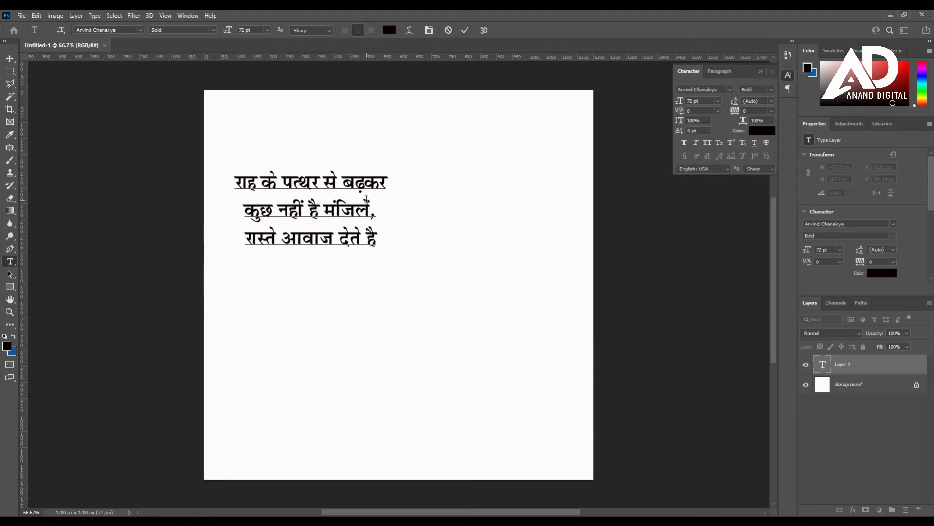
pyautogui.hotkey('alt', 'Tab')
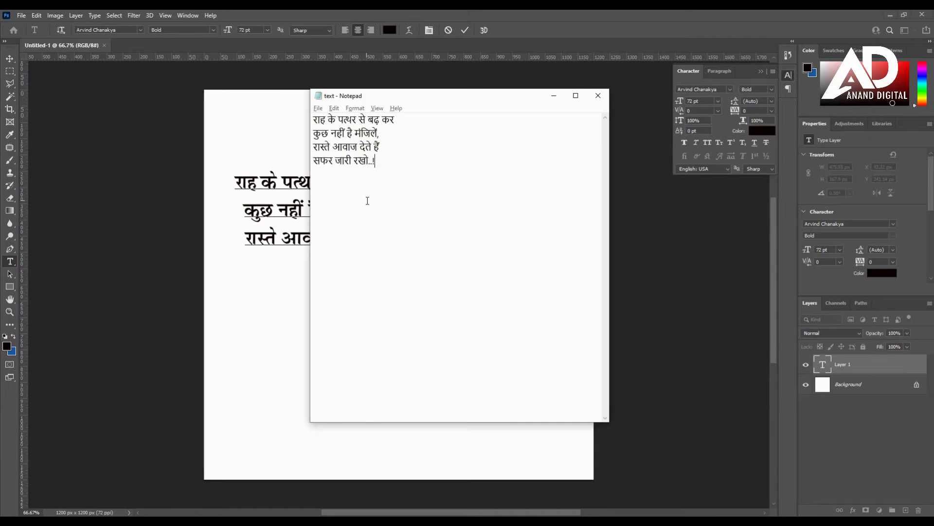
pyautogui.hotkey('alt', 'Tab')
pyautogui.write('ं')
# - Add the fourth line "सफर जारी रखो..!" from the Notepad file and move the text block to the canvas centre
pyautogui.press('Return')
pyautogui.hotkey('alt', 'Tab')
pyautogui.hotkey('alt', 'Tab')
pyautogui.write('स')
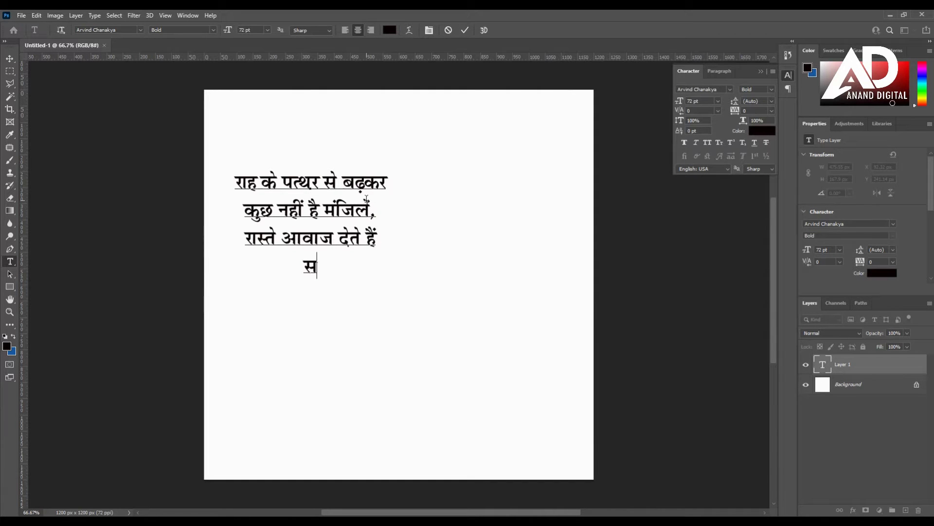
pyautogui.write('फर जारी रखा')
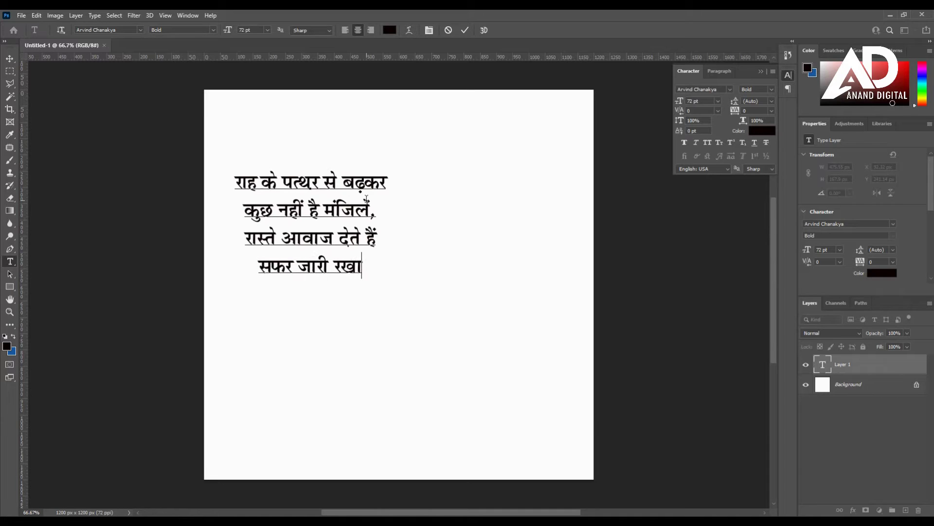
pyautogui.press('BackSpace')
pyautogui.write('ो')
pyautogui.hotkey('alt', 'Tab')
pyautogui.hotkey('alt', 'Tab')
pyautogui.write('..!')
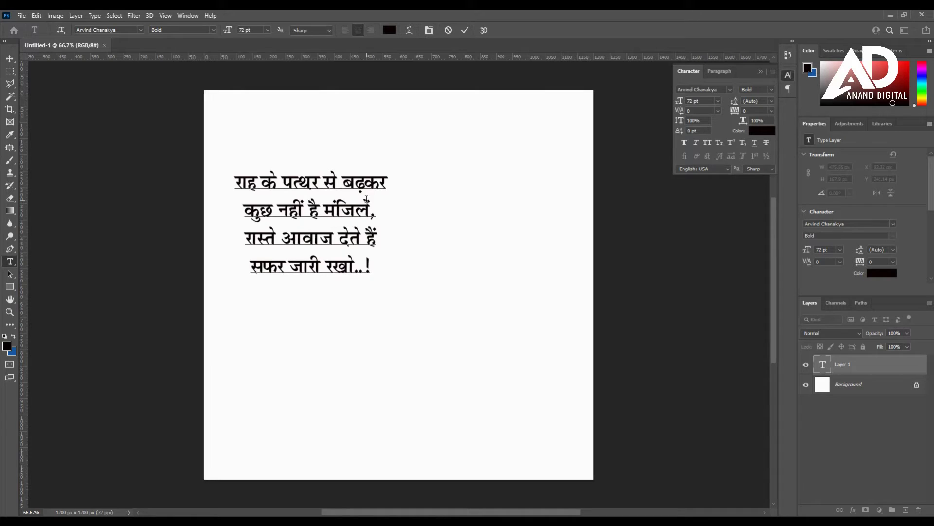
pyautogui.click(10, 58)
pyautogui.moveTo(307, 204); pyautogui.dragTo(428, 267)
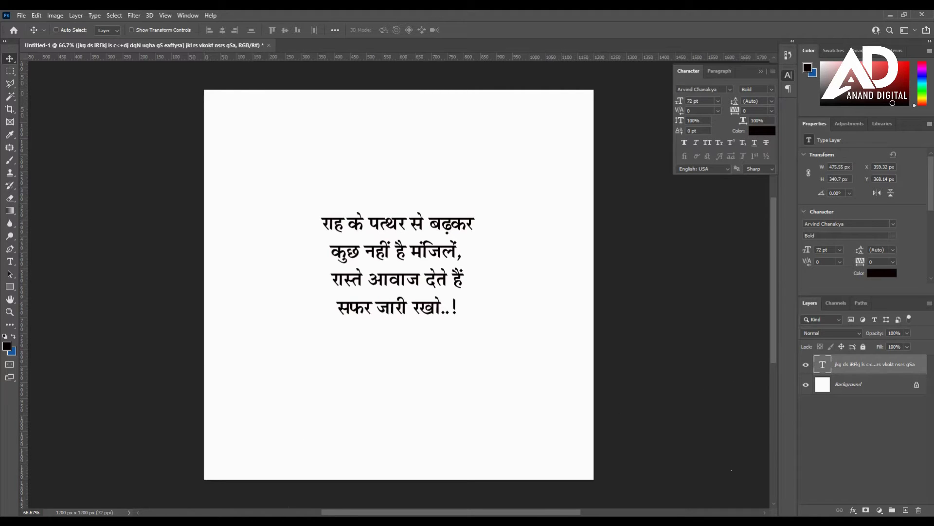
# - Switch to Pexels in the browser, search for "mountain climbing" photos and browse the results
pyautogui.hotkey('alt', 'Tab')
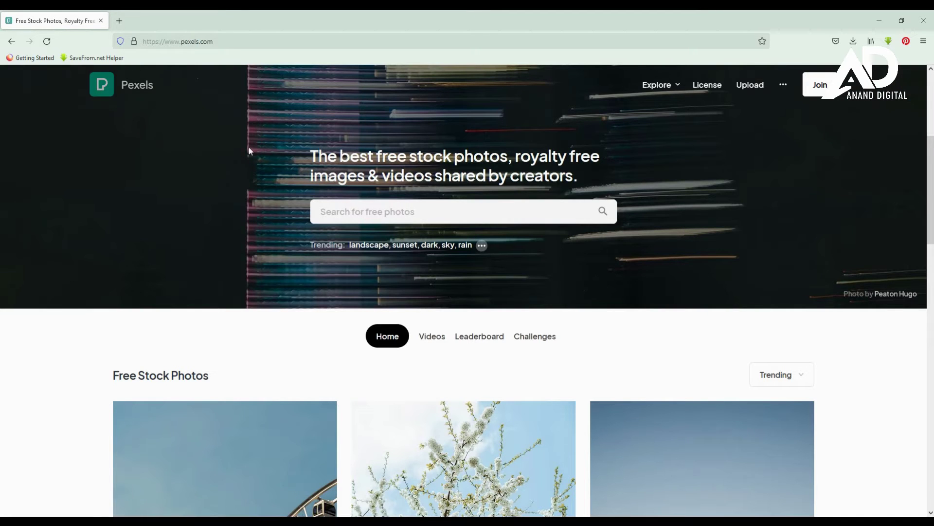
pyautogui.click(358, 209)
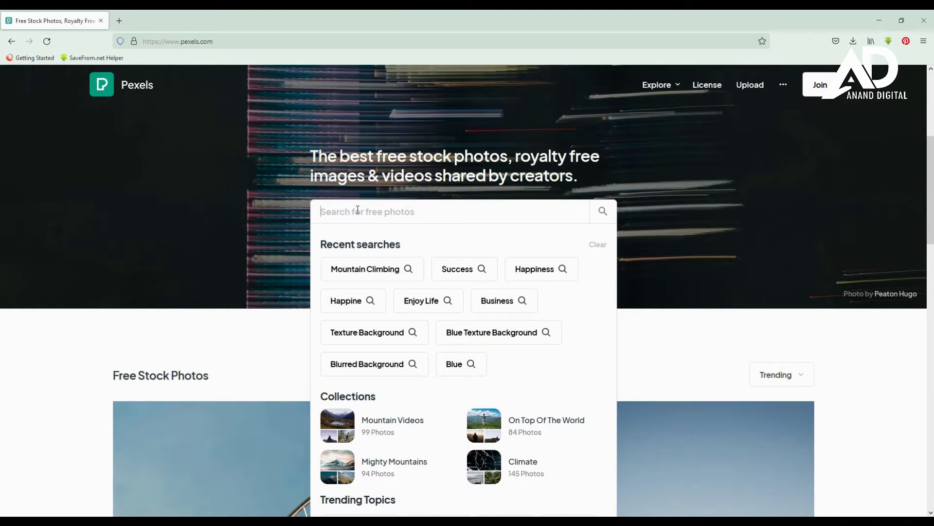
pyautogui.write('mountain')
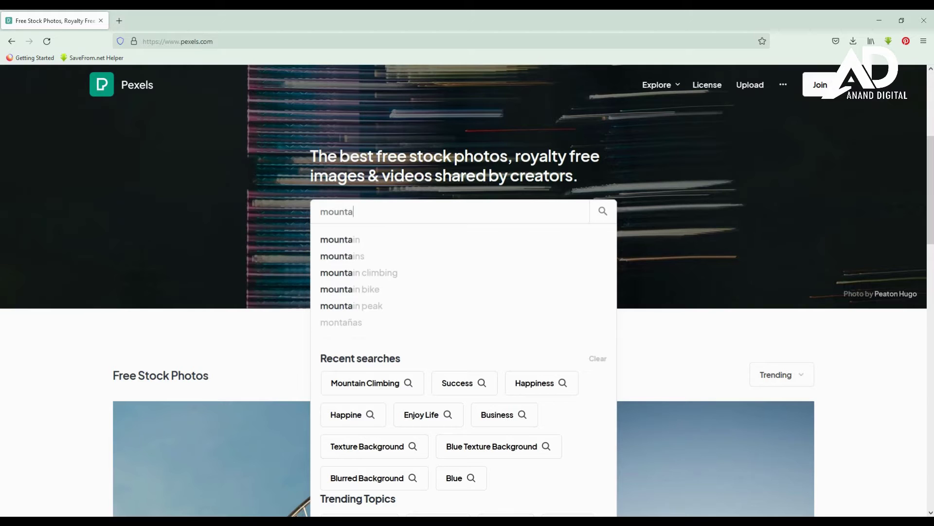
pyautogui.click(361, 274)
pyautogui.scroll(-4, 876, 305)
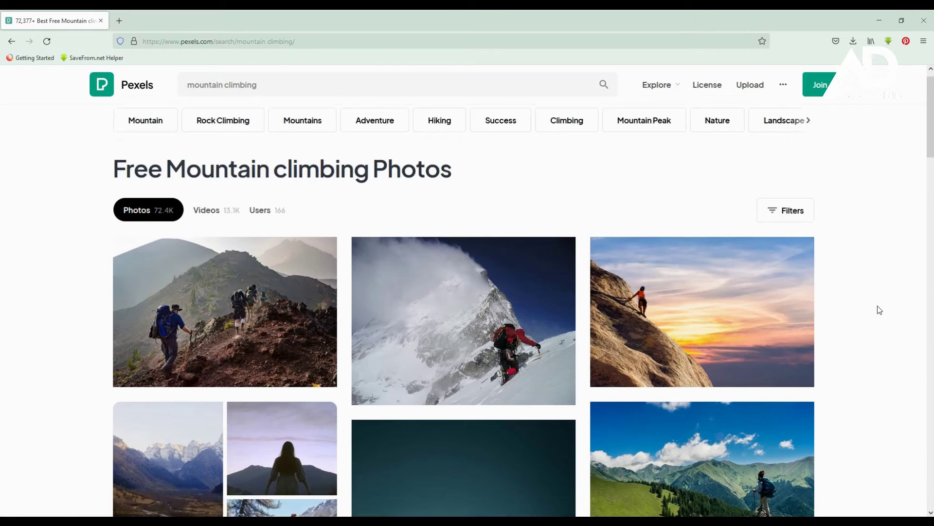
pyautogui.scroll(-5, 877, 303)
pyautogui.scroll(-8, 875, 300)
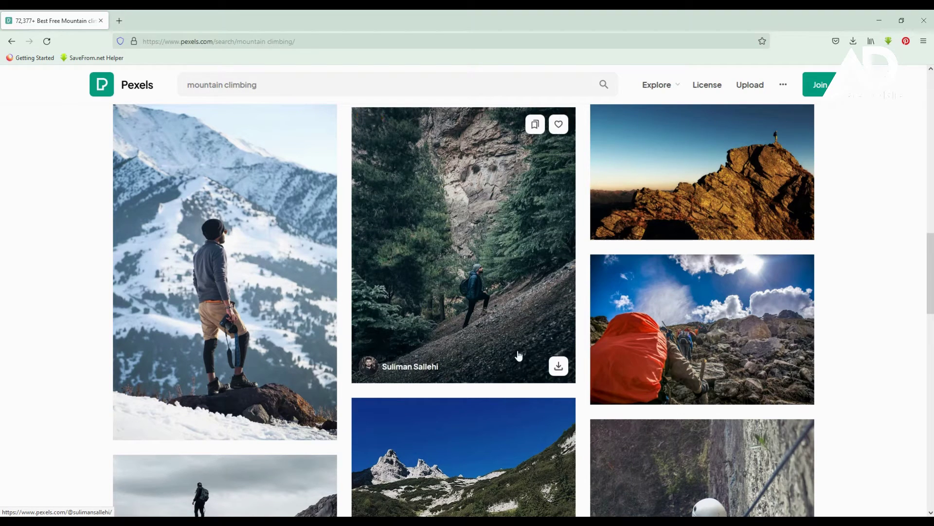
# - Look through the mountain climbing results for a background photo with a hiker and open sky
pyautogui.scroll(-1, 481, 331)
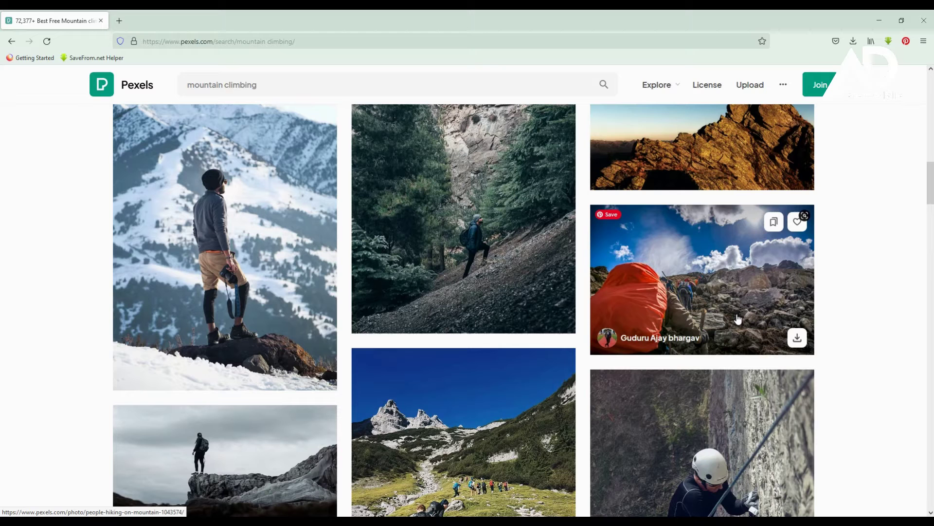
pyautogui.scroll(-3, 617, 298)
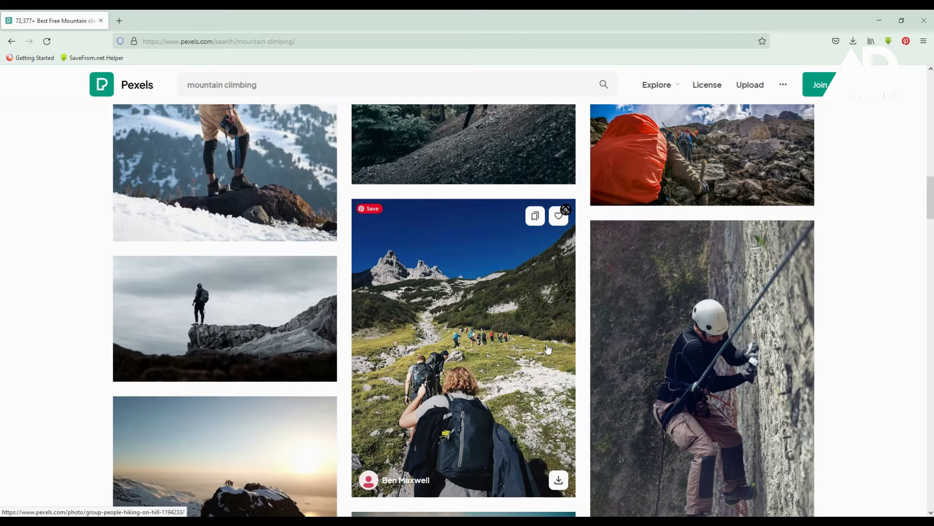
pyautogui.scroll(-9, 548, 348)
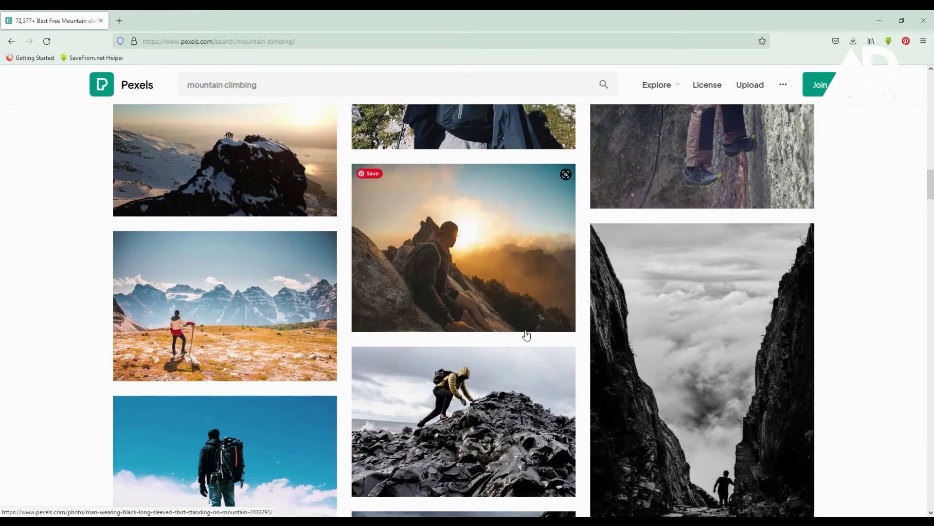
pyautogui.scroll(-4, 500, 348)
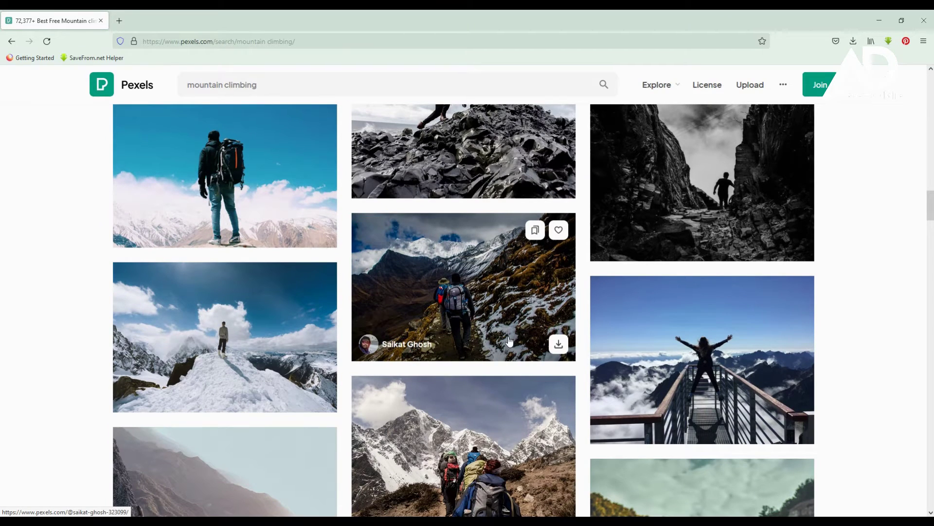
pyautogui.scroll(-4, 509, 341)
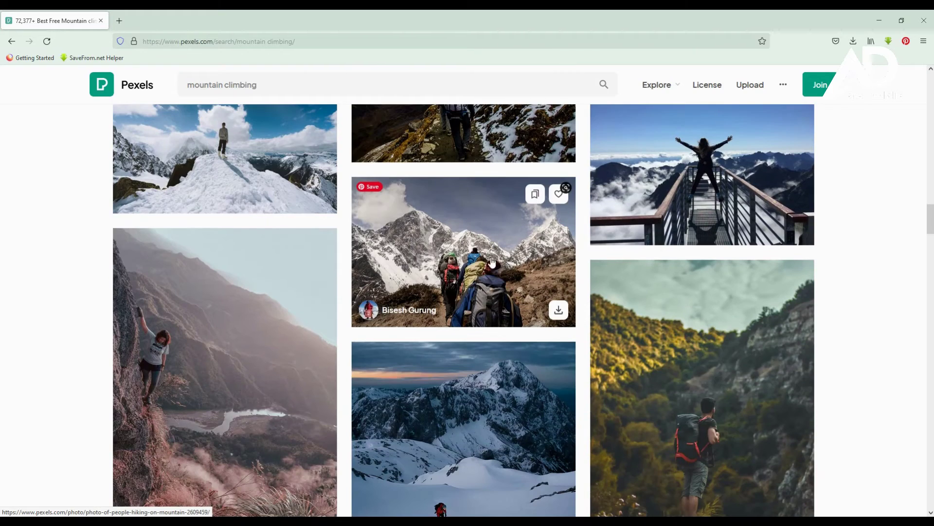
pyautogui.scroll(-4, 492, 262)
pyautogui.scroll(-3, 484, 295)
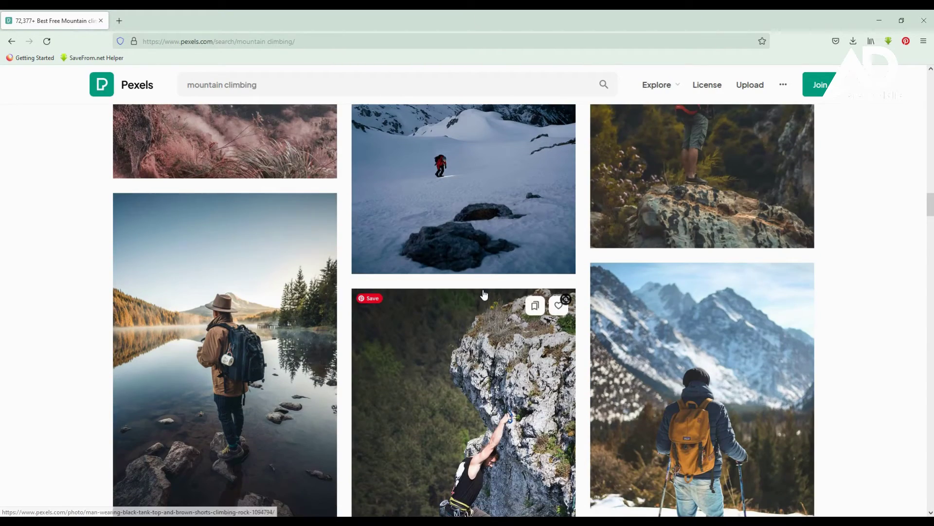
pyautogui.scroll(-5, 484, 294)
pyautogui.scroll(-4, 484, 292)
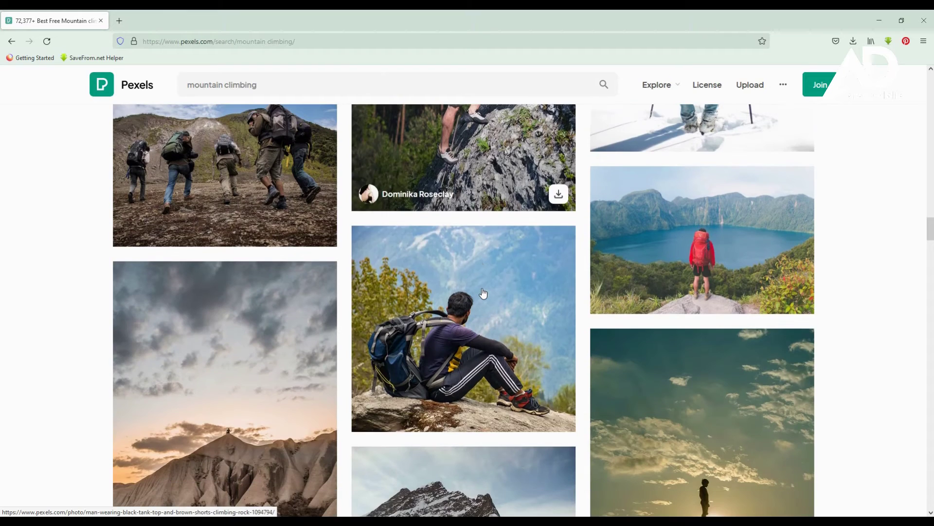
pyautogui.scroll(-4, 483, 292)
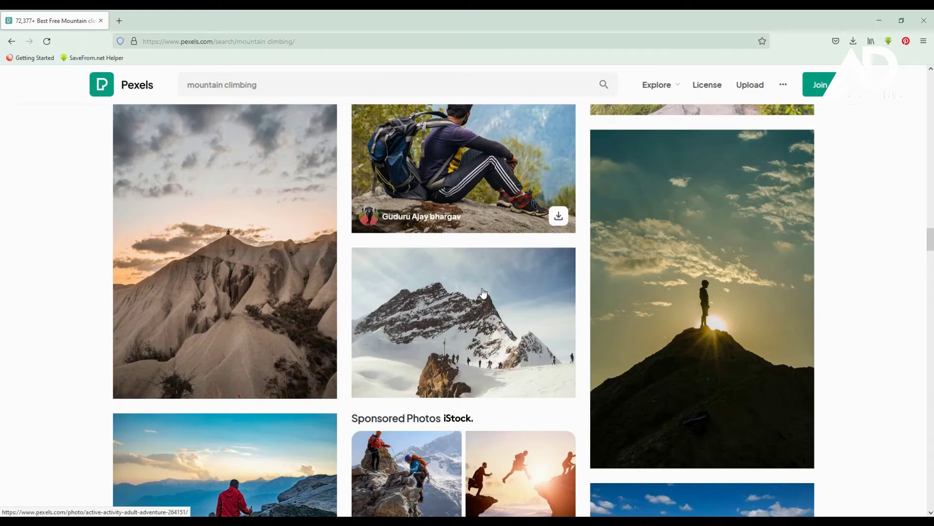
pyautogui.scroll(-4, 483, 292)
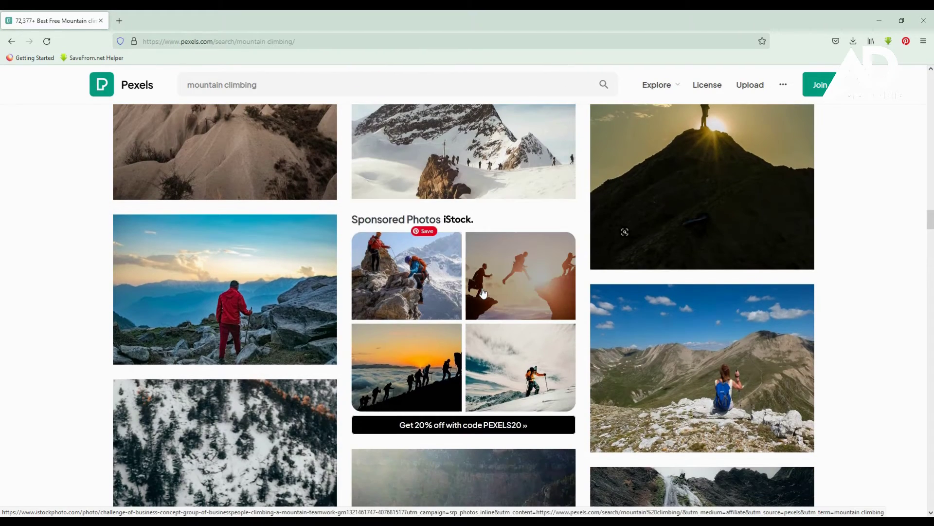
# - Open the photo of the man in a red hooded jacket in a separate page and download it
pyautogui.rightClick(231, 269)
pyautogui.click(251, 279)
pyautogui.click(146, 21)
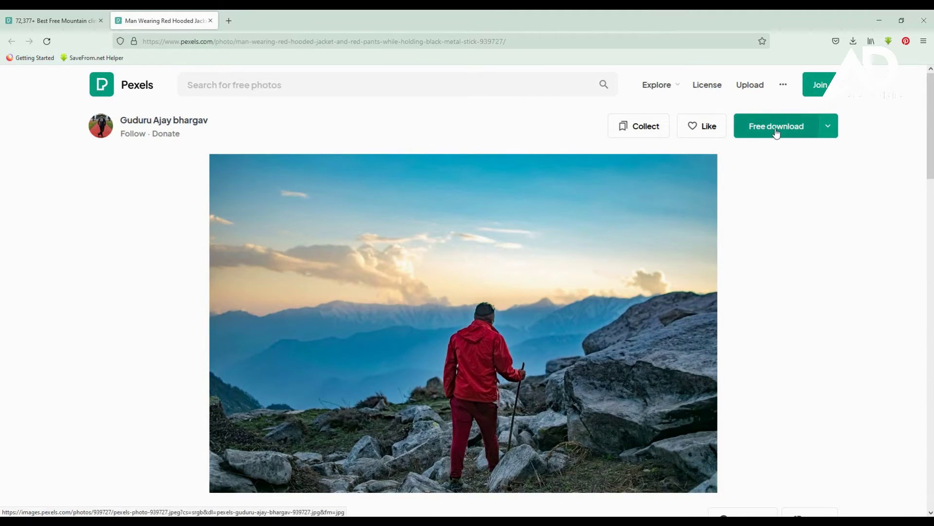
pyautogui.click(776, 128)
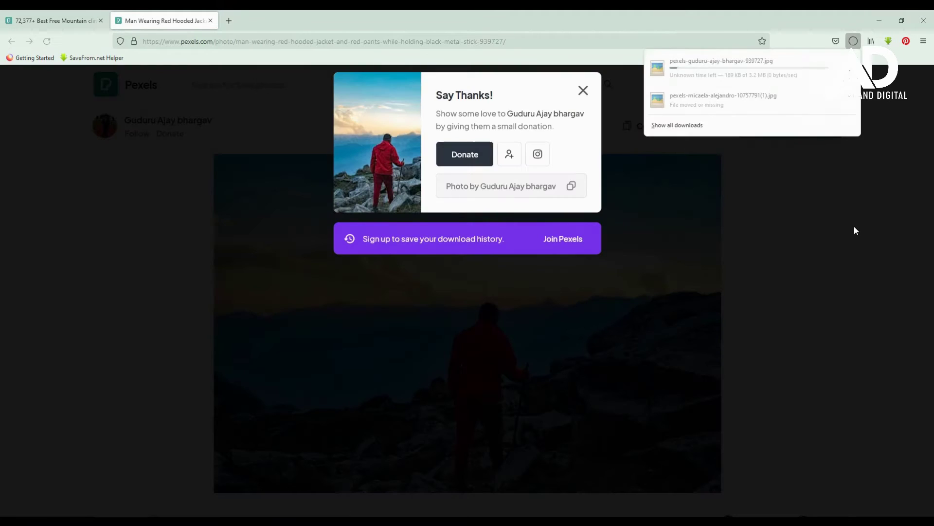
pyautogui.click(821, 196)
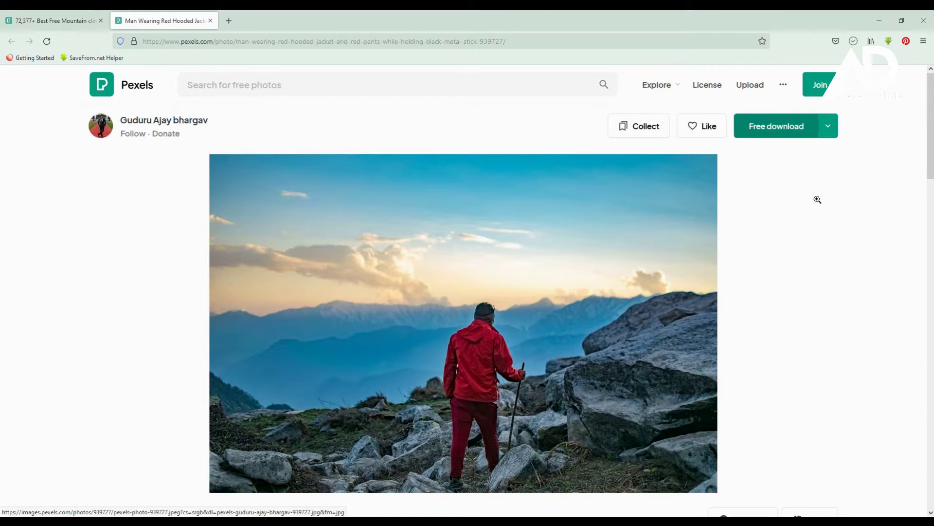
# - Return to the mountain climbing results and download the first photo, showing backpackers walking up a rocky ridge
pyautogui.click(55, 20)
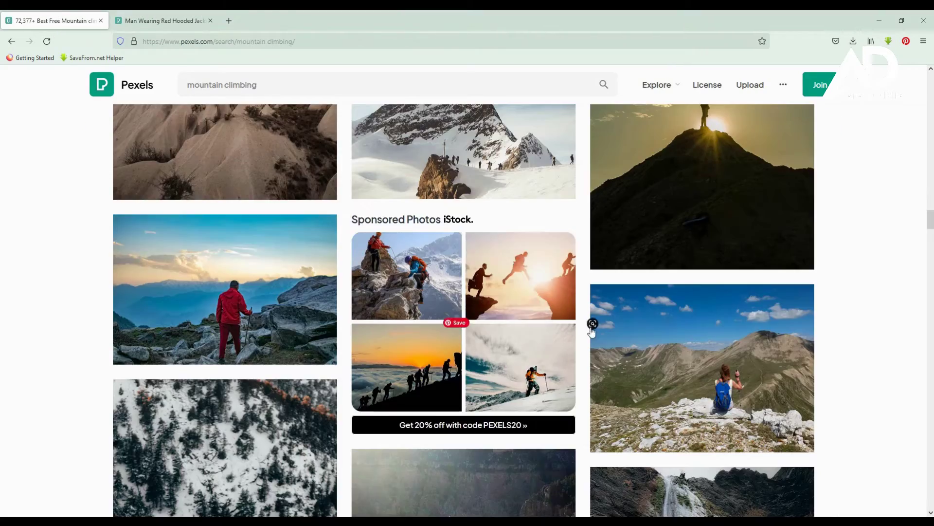
pyautogui.scroll(-15, 744, 312)
pyautogui.scroll(-15, 745, 310)
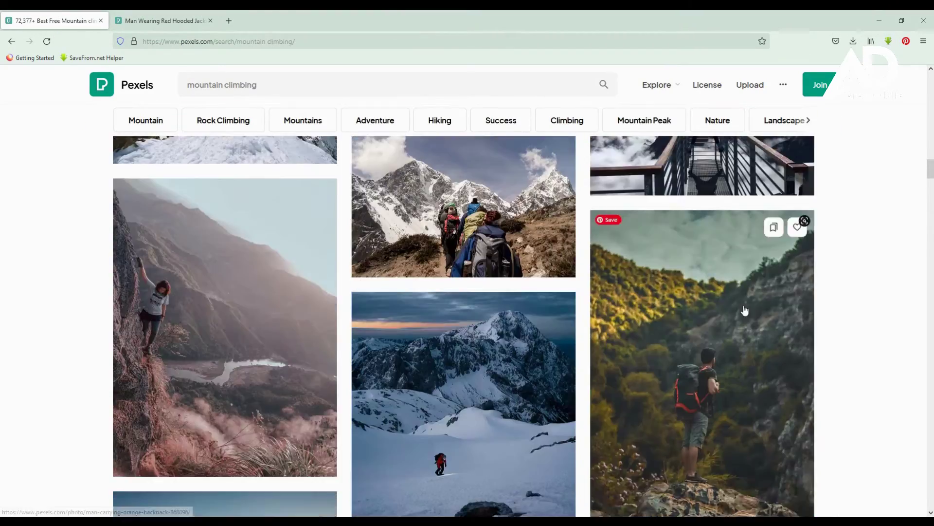
pyautogui.scroll(15, 745, 309)
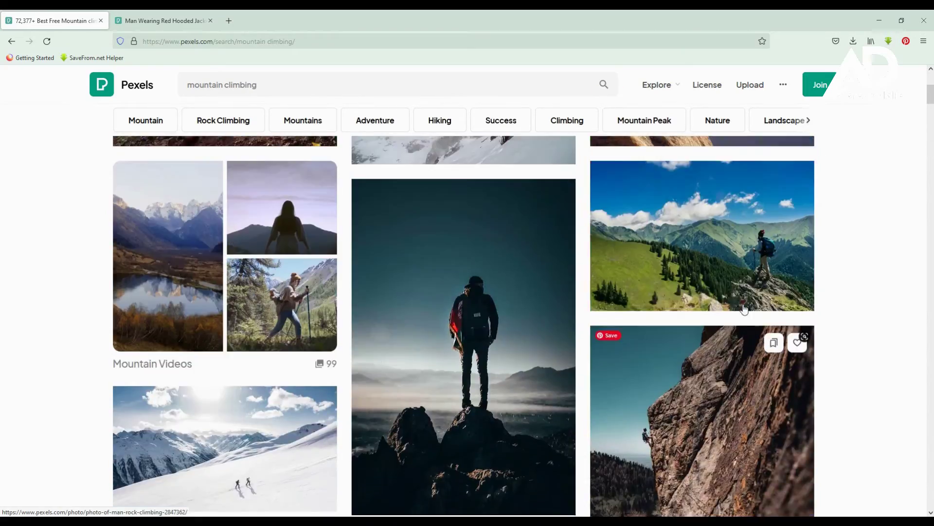
pyautogui.scroll(-3, 744, 307)
pyautogui.scroll(3, 744, 305)
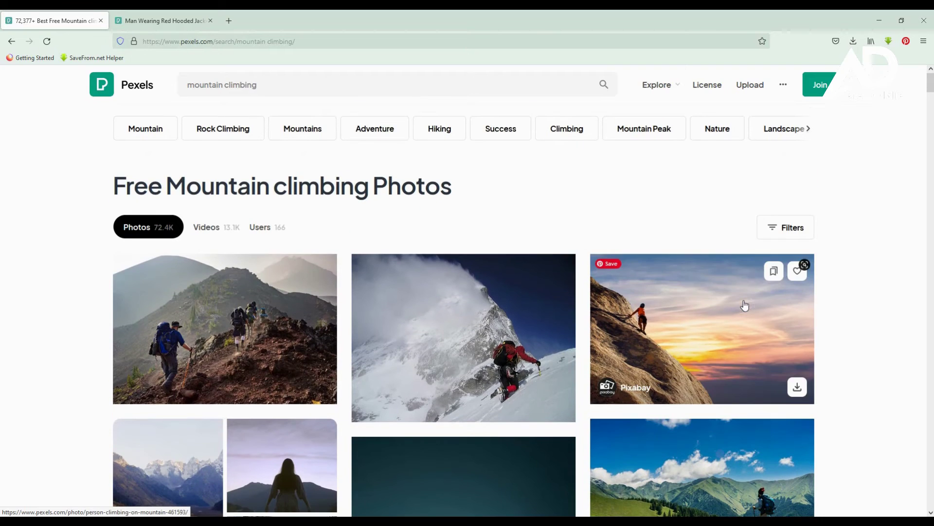
pyautogui.click(244, 325)
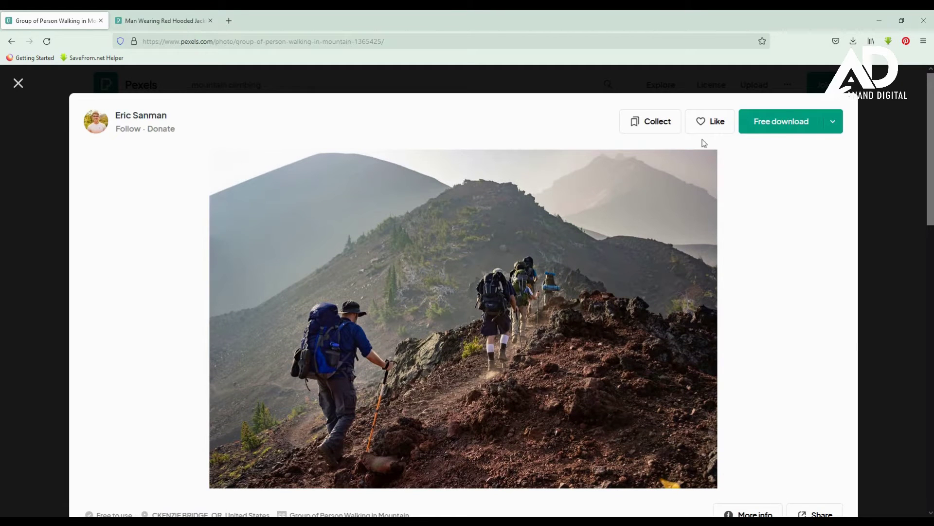
pyautogui.click(769, 125)
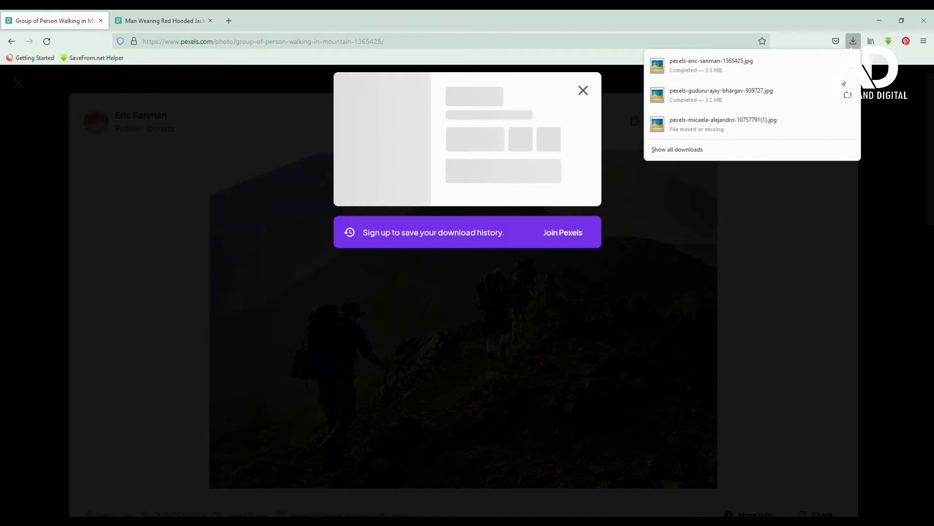
# - Show the downloaded photos in their folder and preview both the red-jacket hiker and the group of backpackers
pyautogui.click(848, 65)
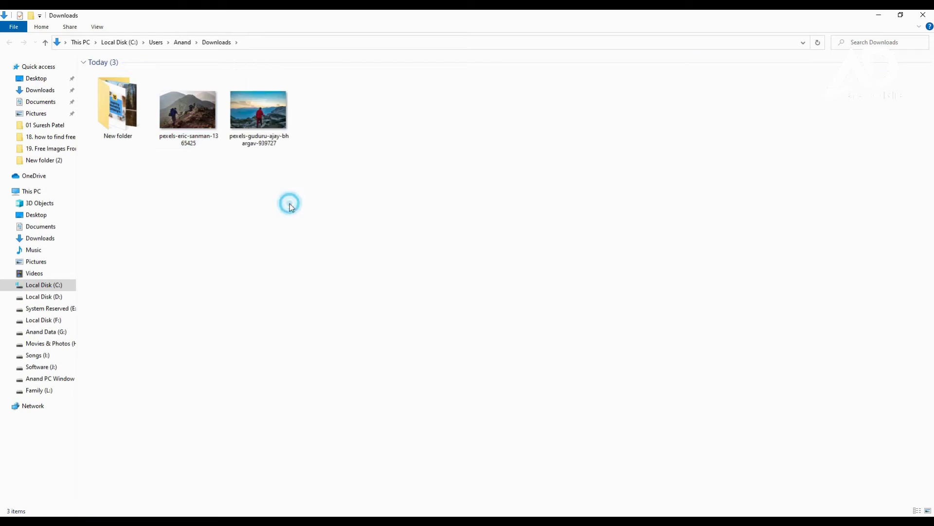
pyautogui.click(257, 104)
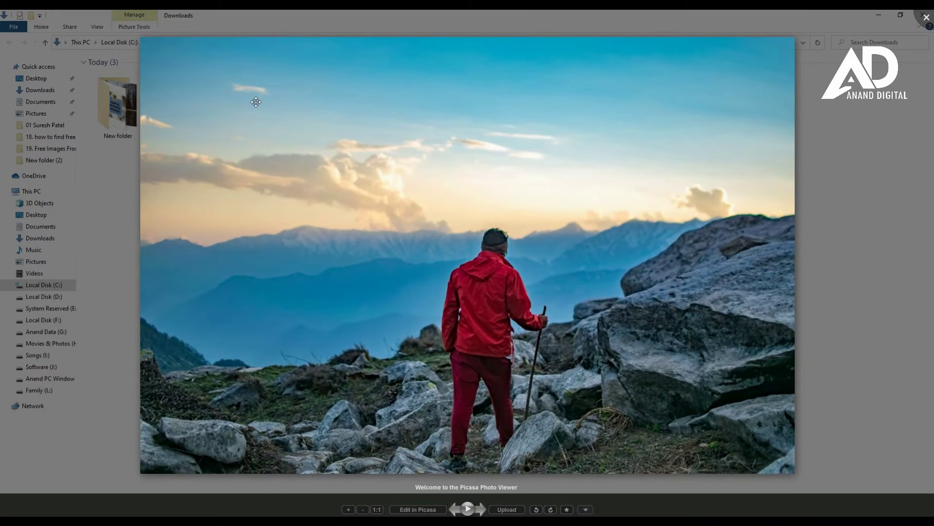
pyautogui.press('Left')
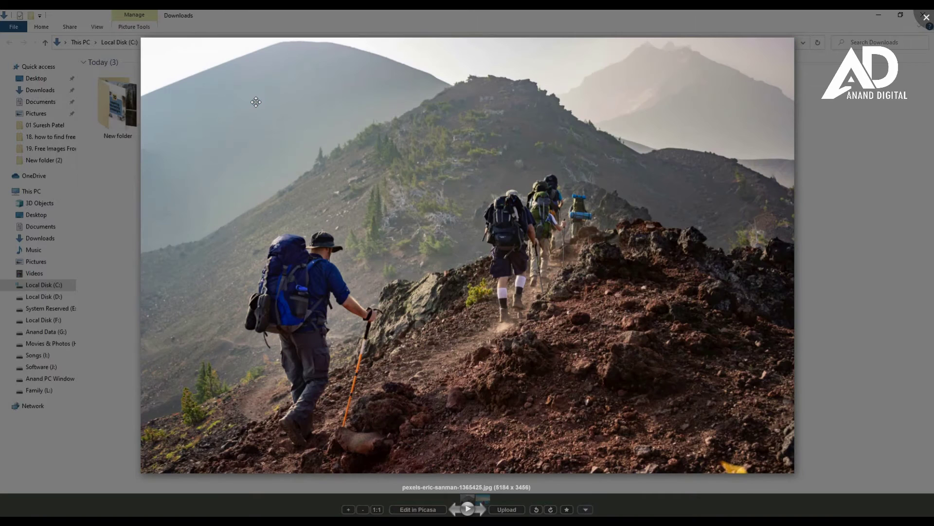
pyautogui.press('Escape')
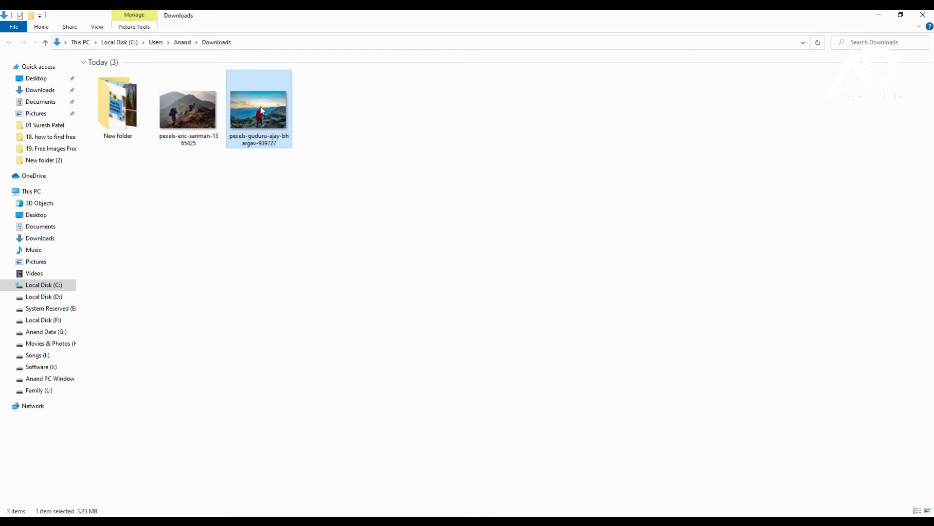
# - Place the red-jacket hiker photo in the Photoshop document behind the text, enlarged to about 1424 x 949 px along the canvas's lower edge
pyautogui.moveTo(250, 110); pyautogui.dragTo(458, 369)
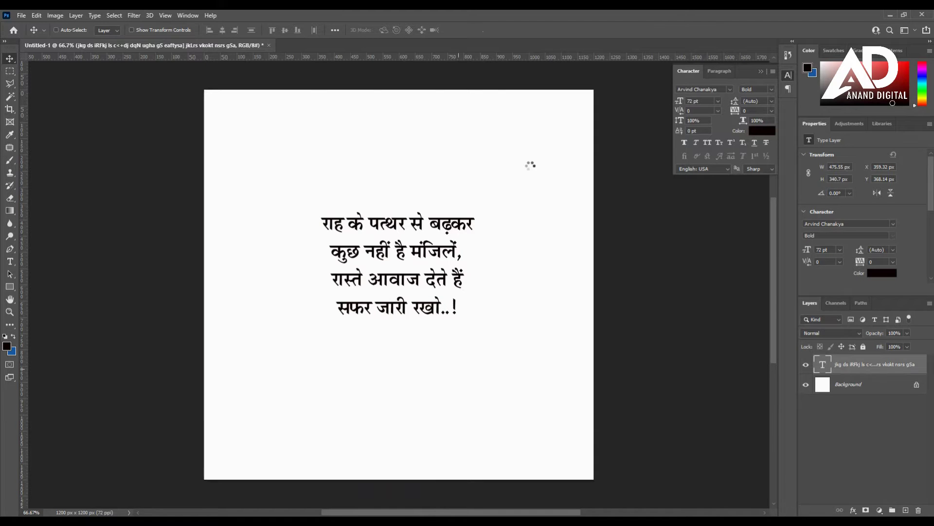
pyautogui.moveTo(422, 291); pyautogui.dragTo(425, 353)
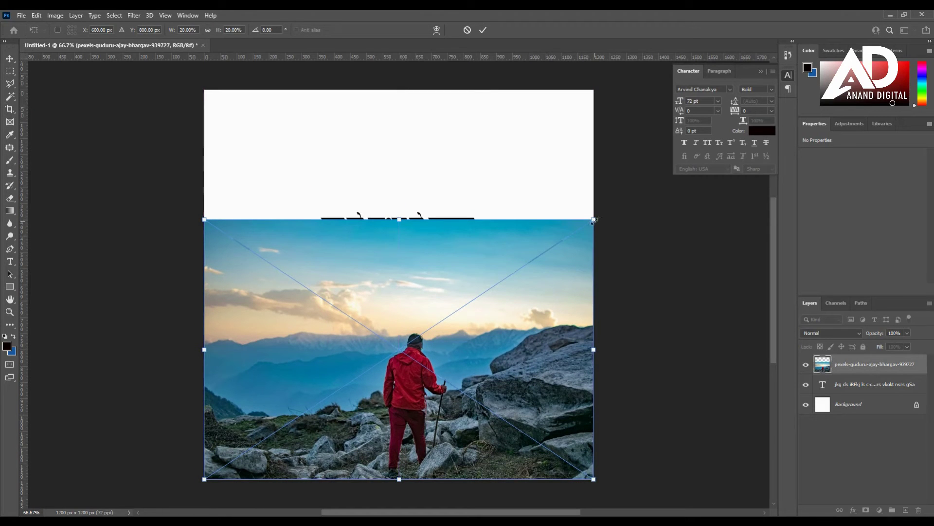
pyautogui.moveTo(594, 220); pyautogui.dragTo(645, 209)
pyautogui.moveTo(481, 342); pyautogui.dragTo(484, 322)
pyautogui.click(637, 324)
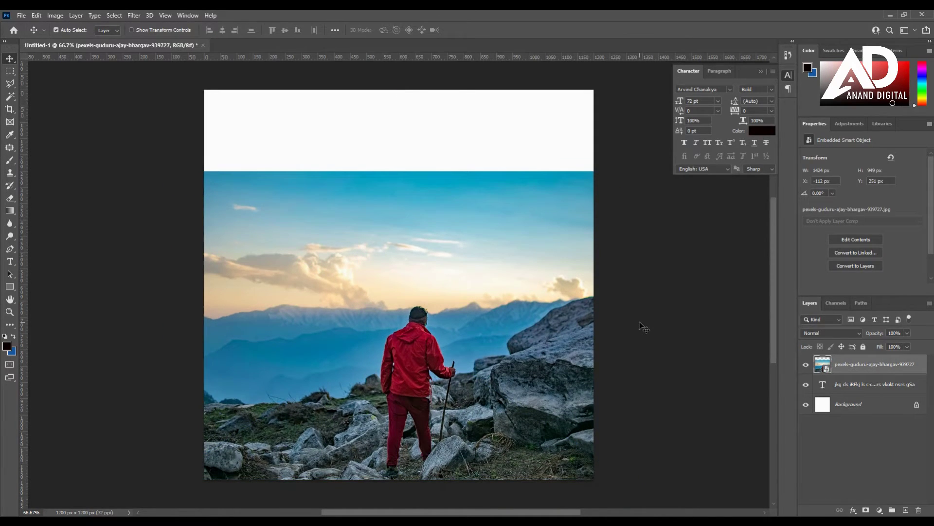
pyautogui.hotkey('ctrl', '[')
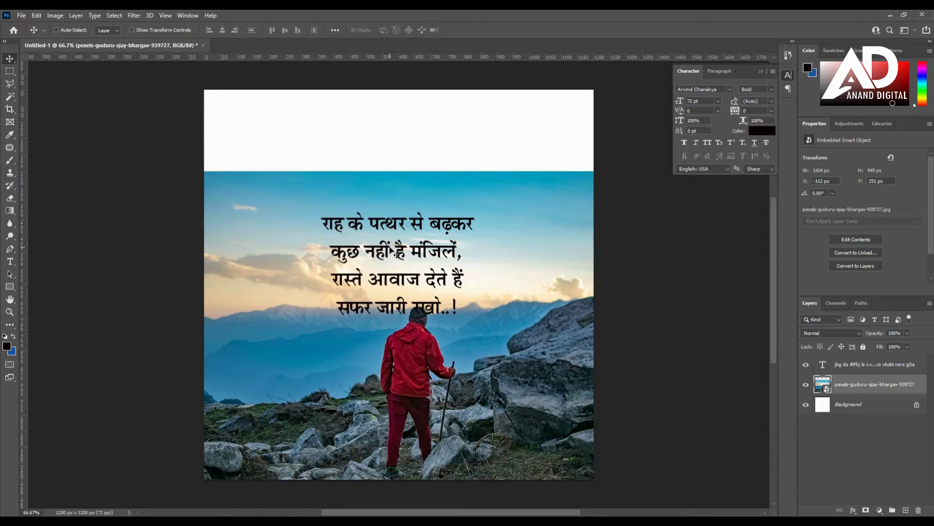
pyautogui.moveTo(414, 280); pyautogui.dragTo(414, 234)
pyautogui.rightClick(567, 225)
pyautogui.click(574, 228)
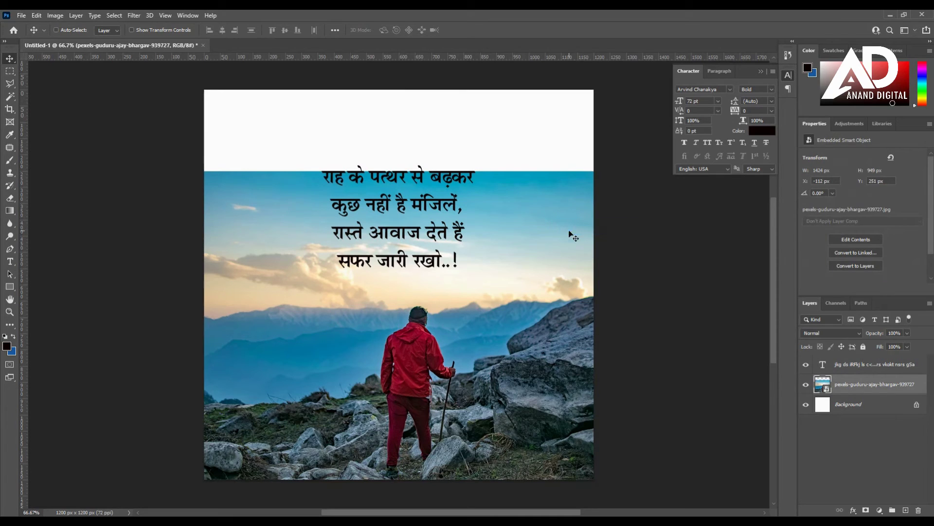
pyautogui.rightClick(850, 382)
pyautogui.click(743, 275)
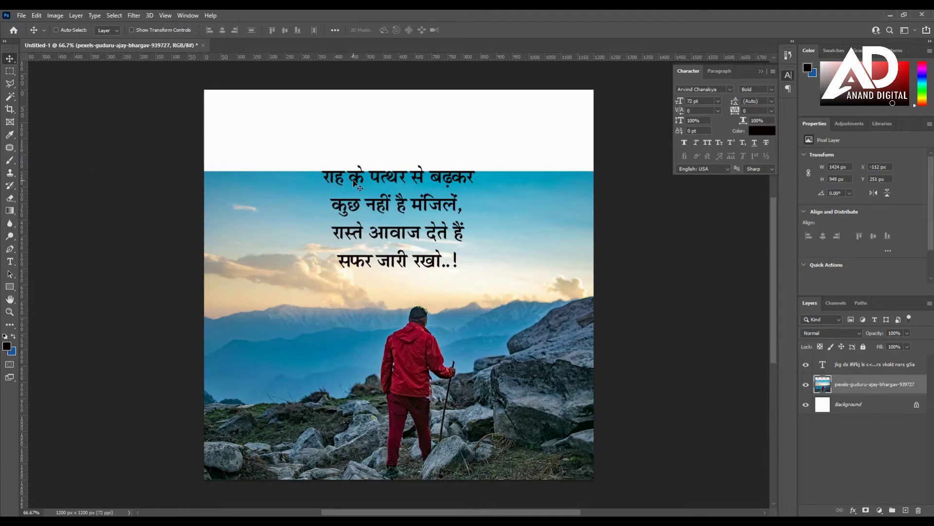
pyautogui.hotkey('ctrl', 'z')
pyautogui.hotkey('ctrl', 'z')
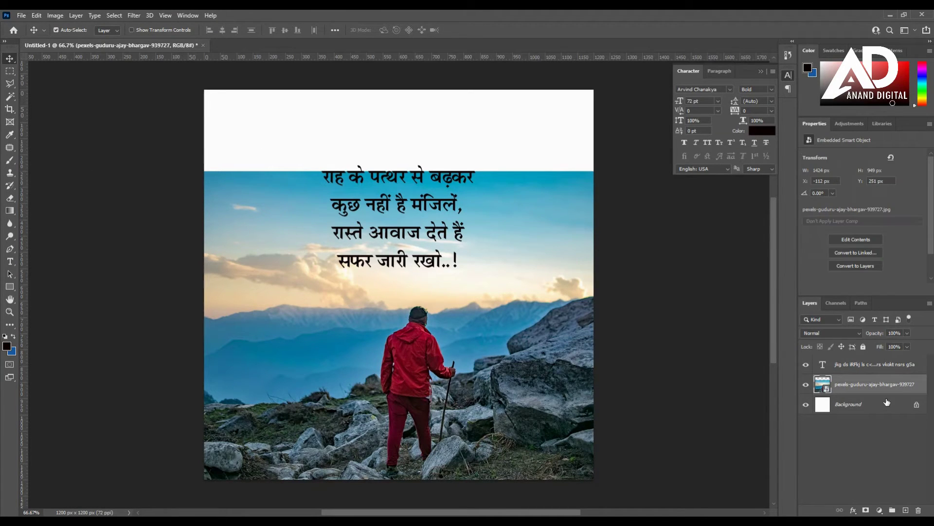
# - Select the text layer and move the quote about 180 px up and 21 px right, above the hiker's head
pyautogui.rightClick(368, 262)
pyautogui.click(406, 247)
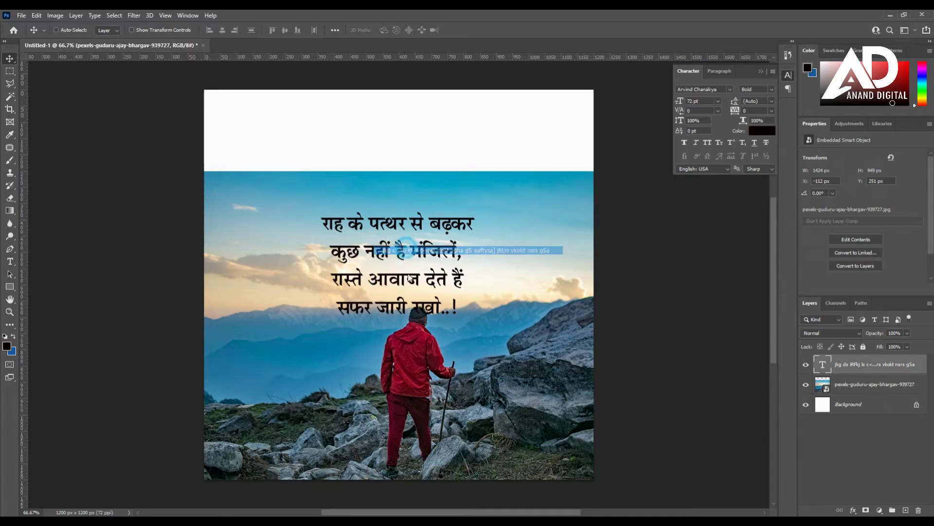
pyautogui.moveTo(408, 272); pyautogui.dragTo(415, 214)
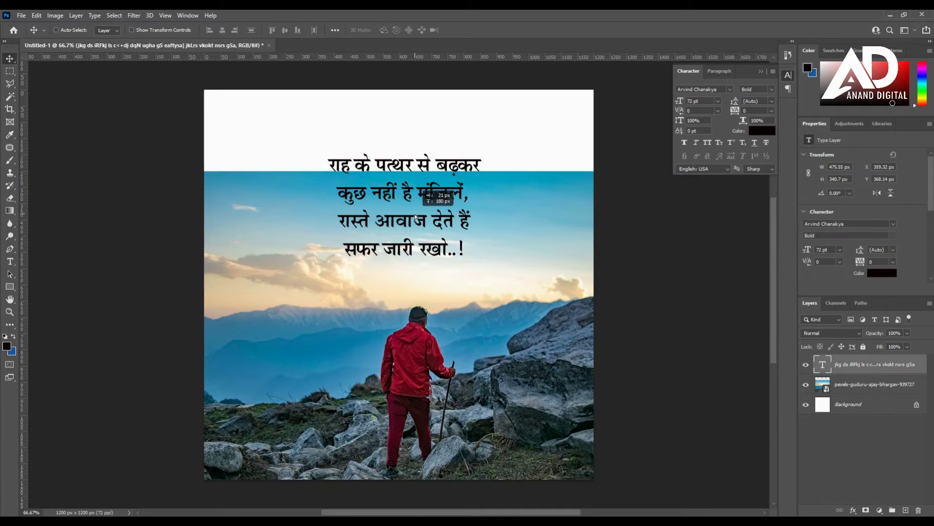
# - Rasterize the hiker photo layer
pyautogui.click(875, 385)
pyautogui.rightClick(876, 385)
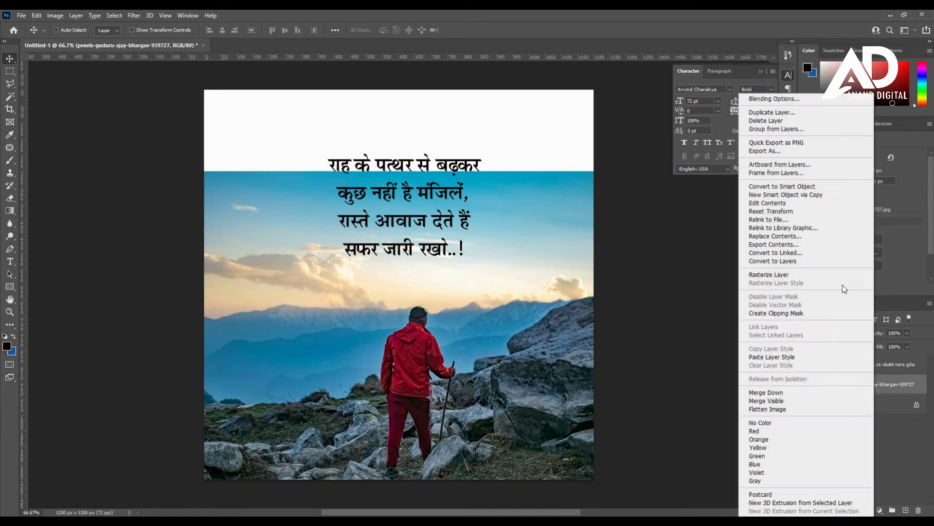
pyautogui.click(785, 276)
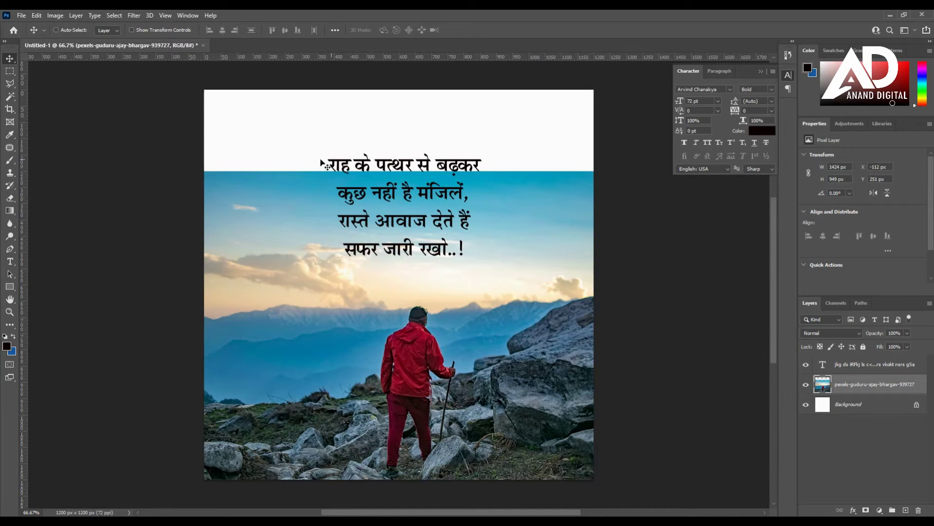
# - Try to fill the blank area above the hiker photo, about 1200 x 270 px, with Content-Aware fill
pyautogui.click(9, 71)
pyautogui.moveTo(196, 84); pyautogui.dragTo(624, 176)
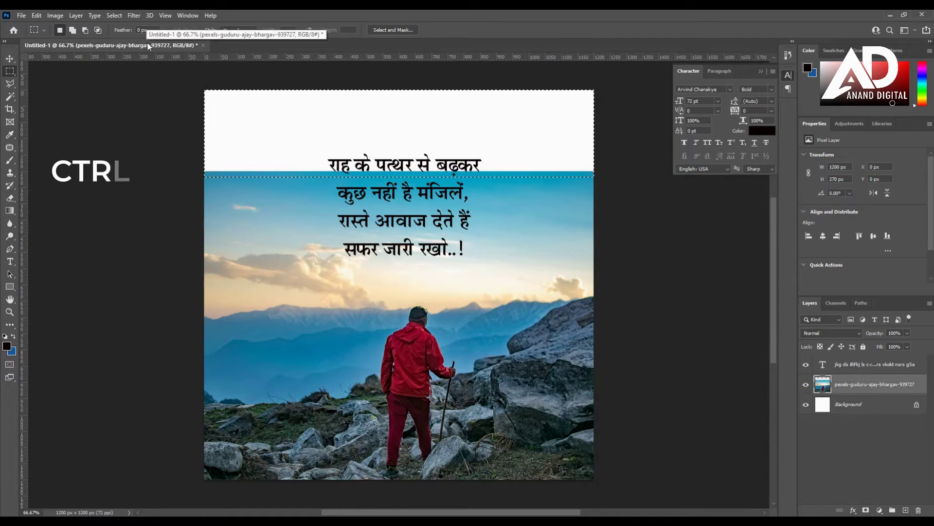
pyautogui.hotkey('shift', 'F5')
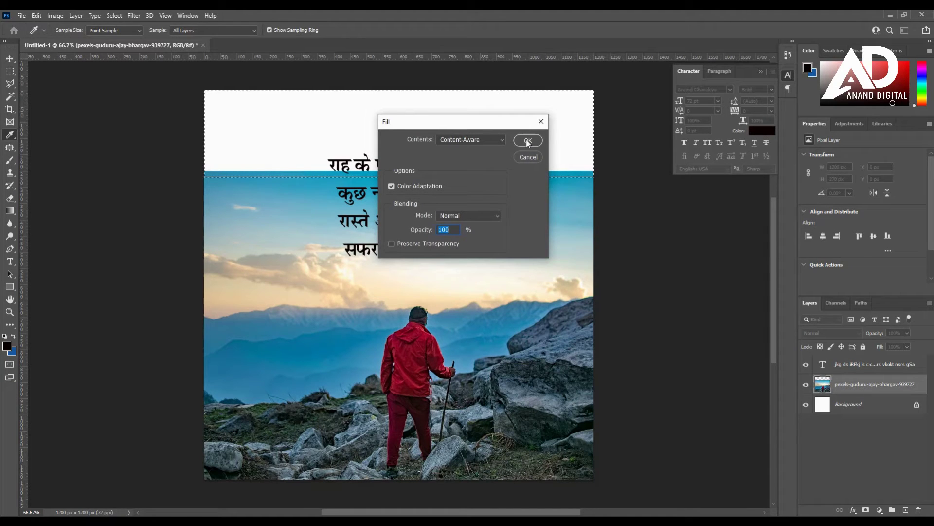
pyautogui.click(527, 140)
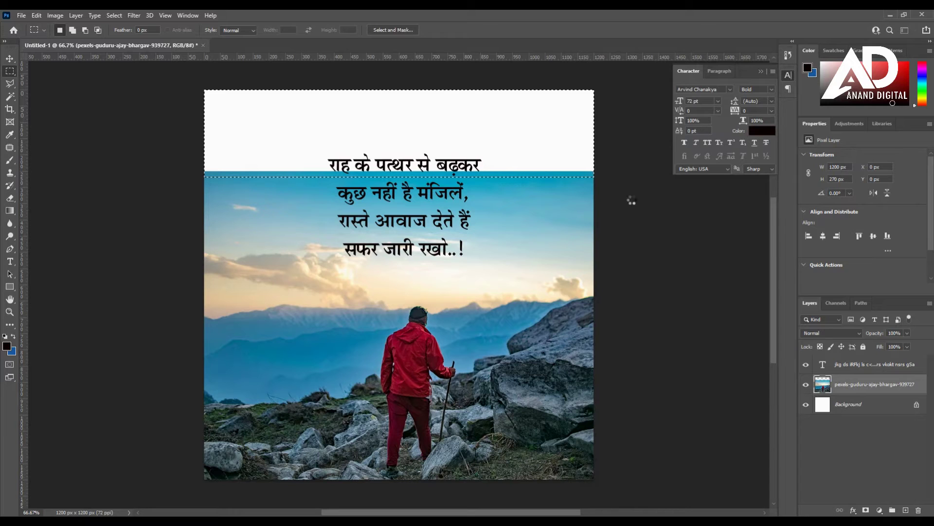
pyautogui.hotkey('ctrl', 'd')
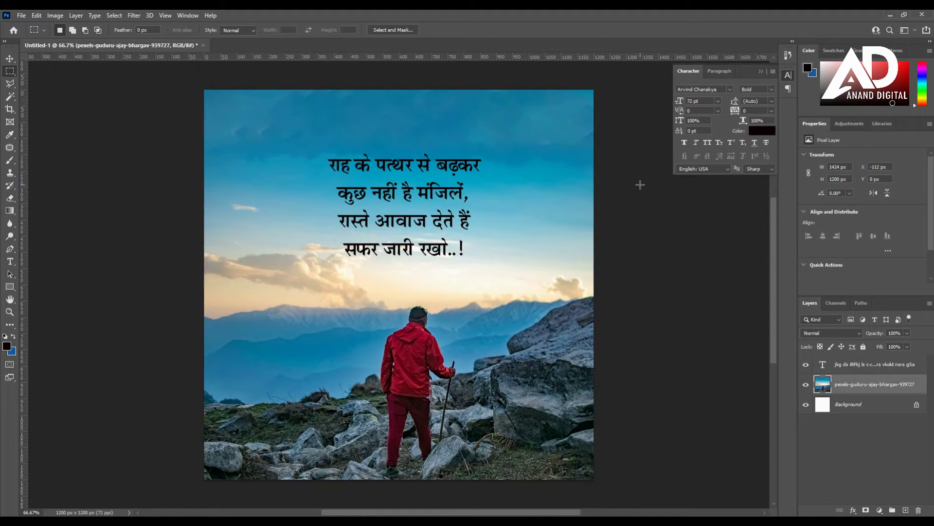
# - Undo the Content-Aware fill and clear the rectangular selection
pyautogui.hotkey('ctrl', 'z')
pyautogui.hotkey('ctrl', 'z')
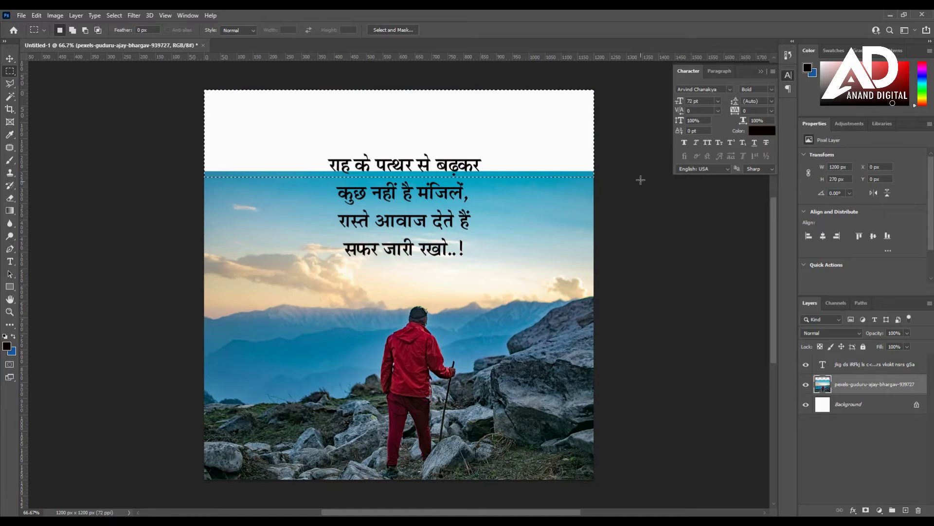
pyautogui.hotkey('ctrl', 'd')
# - Select the blank area above the photo with the Magic Wand, fill it using Content-Aware, and deselect
pyautogui.moveTo(10, 96); pyautogui.dragTo(69, 115)
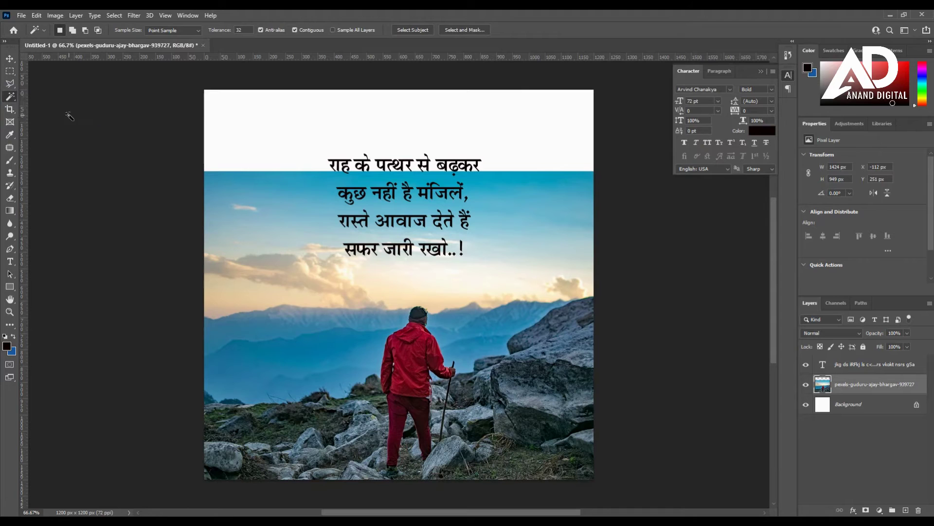
pyautogui.click(397, 129)
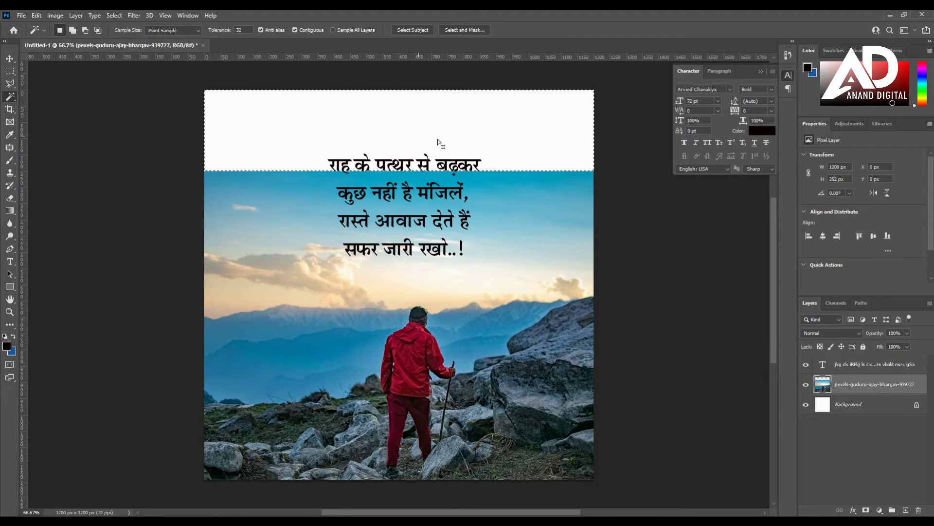
pyautogui.hotkey('shift', 'BackSpace')
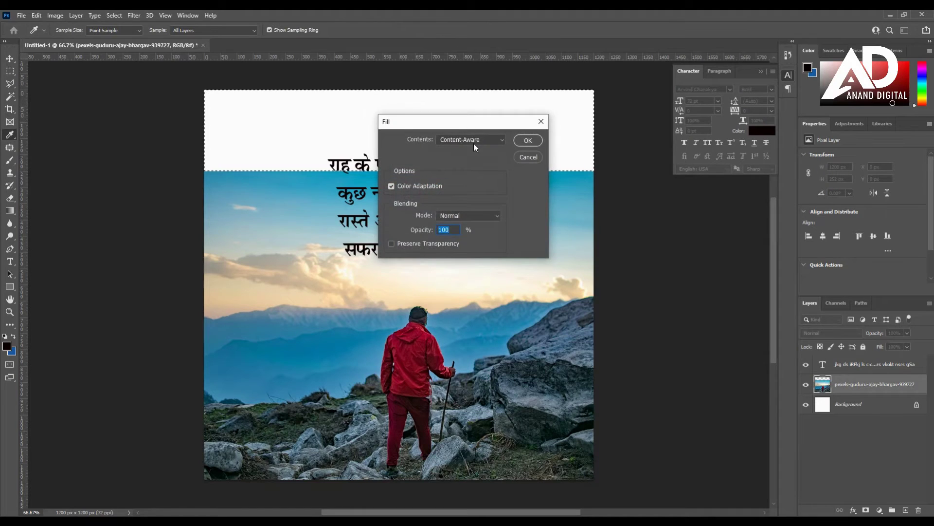
pyautogui.click(533, 144)
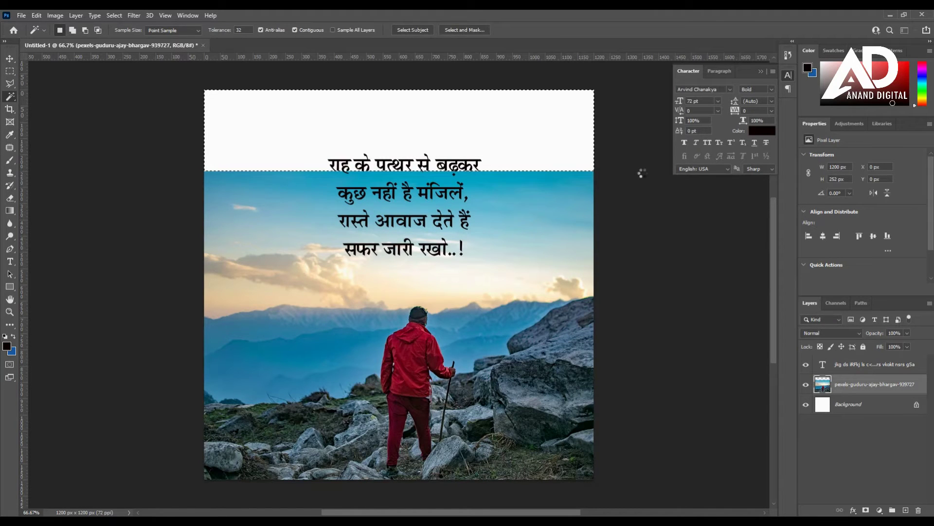
pyautogui.hotkey('ctrl', 'd')
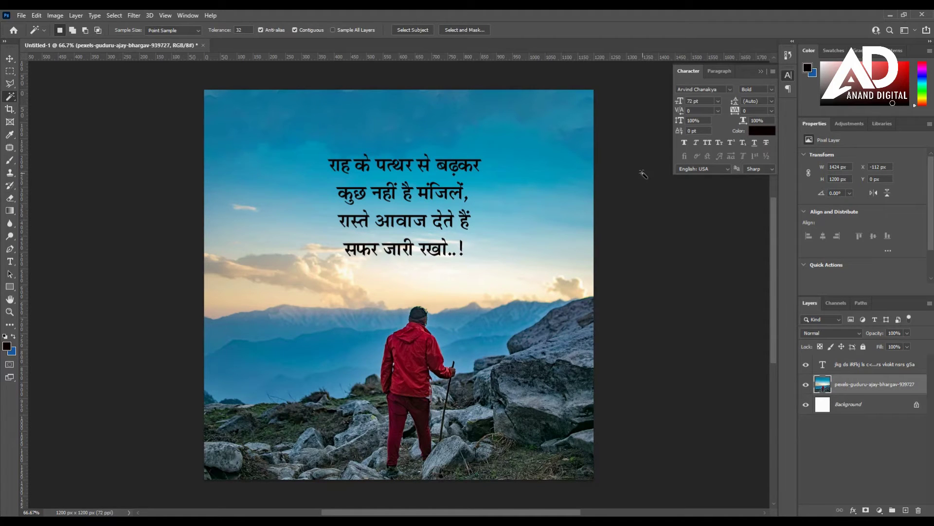
# - Select a thin full-width strip along the seam between the filled and original sky, blend it with Content-Aware fill, and deselect
pyautogui.press('m')
pyautogui.moveTo(202, 165); pyautogui.dragTo(632, 174)
pyautogui.hotkey('shift', 'F5')
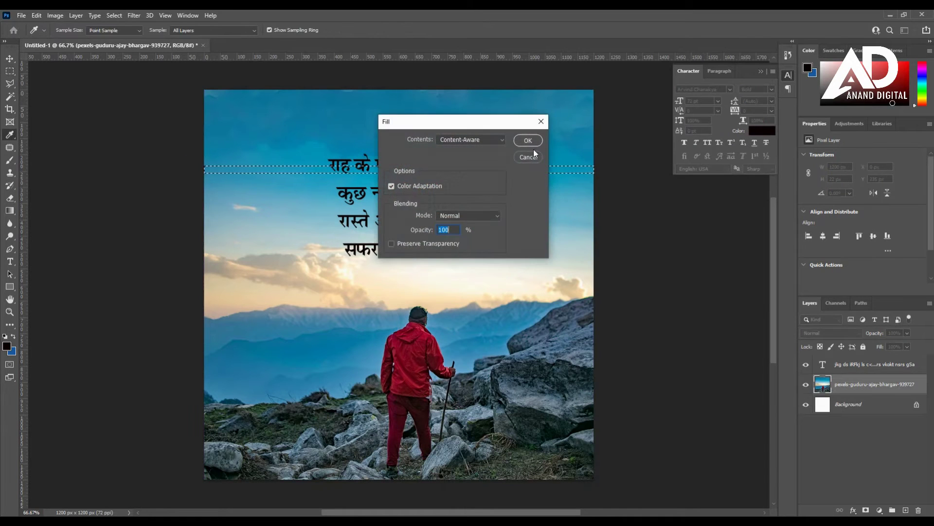
pyautogui.click(528, 142)
pyautogui.hotkey('ctrl', 'd')
# - Select the quote's text layer and move it slightly up, to about X 375 px, Y 173 px
pyautogui.press('v')
pyautogui.rightClick(414, 200)
pyautogui.click(433, 193)
pyautogui.moveTo(411, 203); pyautogui.dragTo(410, 207)
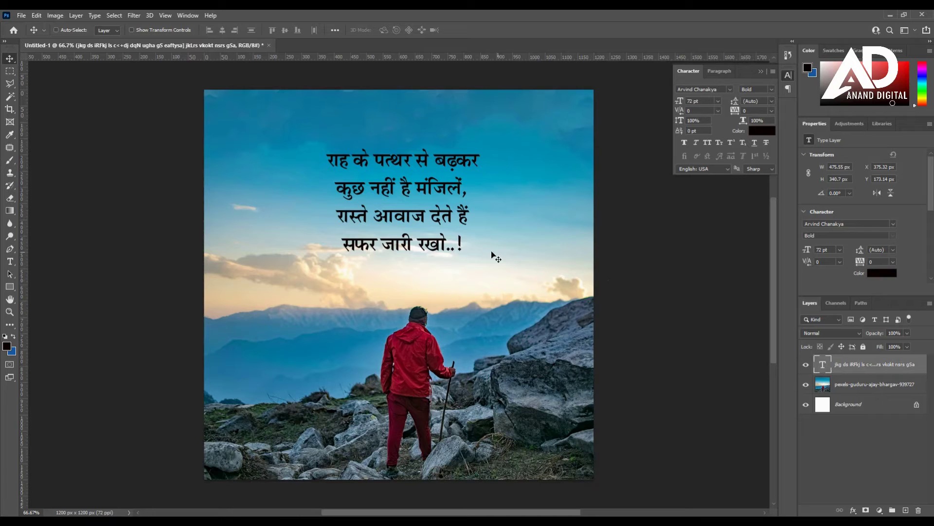
# - Set the font size of the entire quote to 88 pt
pyautogui.rightClick(400, 198)
pyautogui.click(410, 204)
pyautogui.doubleClick(433, 222)
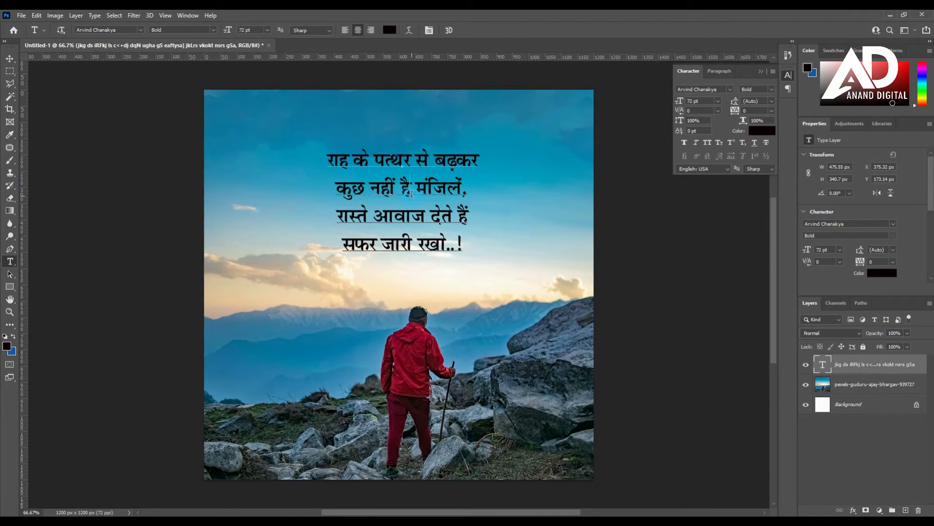
pyautogui.hotkey('ctrl', 'a')
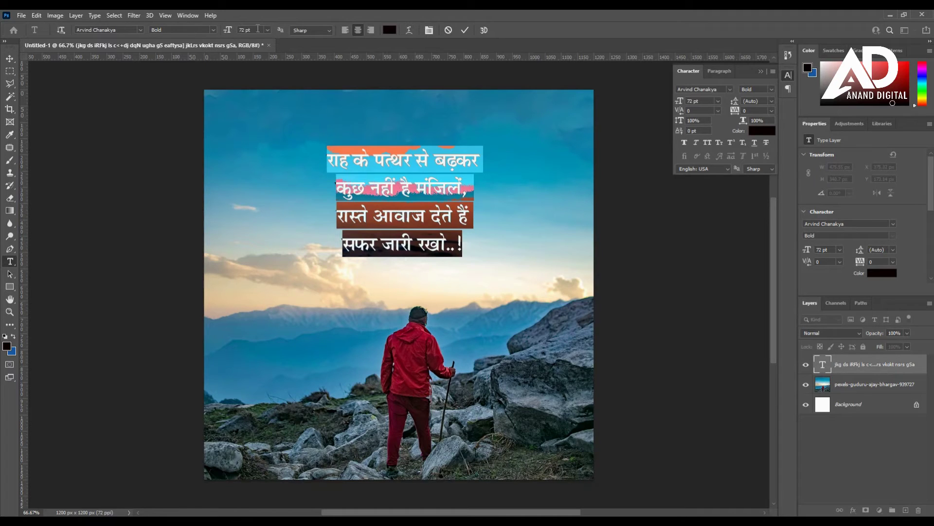
pyautogui.scroll(14, 258, 29)
pyautogui.scroll(2, 258, 29)
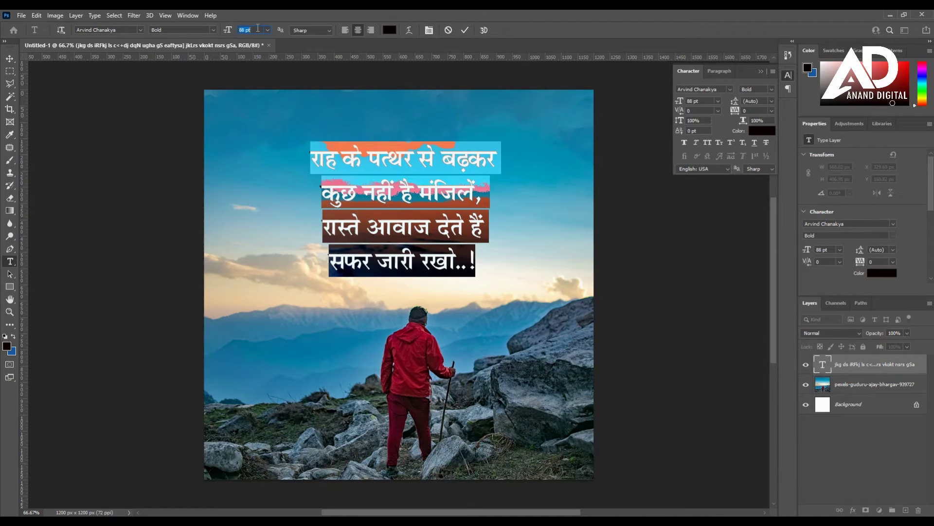
pyautogui.hotkey('ctrl', 'Return')
pyautogui.click(10, 58)
# - Enlarge the words "राह के पत्थर" in the quote's first line to 130 pt
pyautogui.press('t')
pyautogui.moveTo(415, 156); pyautogui.dragTo(305, 155)
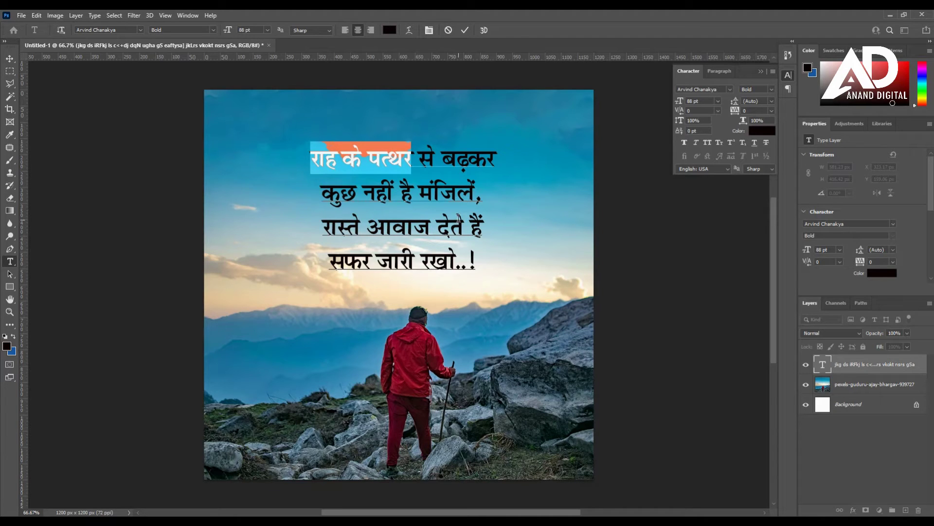
pyautogui.click(262, 30)
pyautogui.scroll(13, 259, 30)
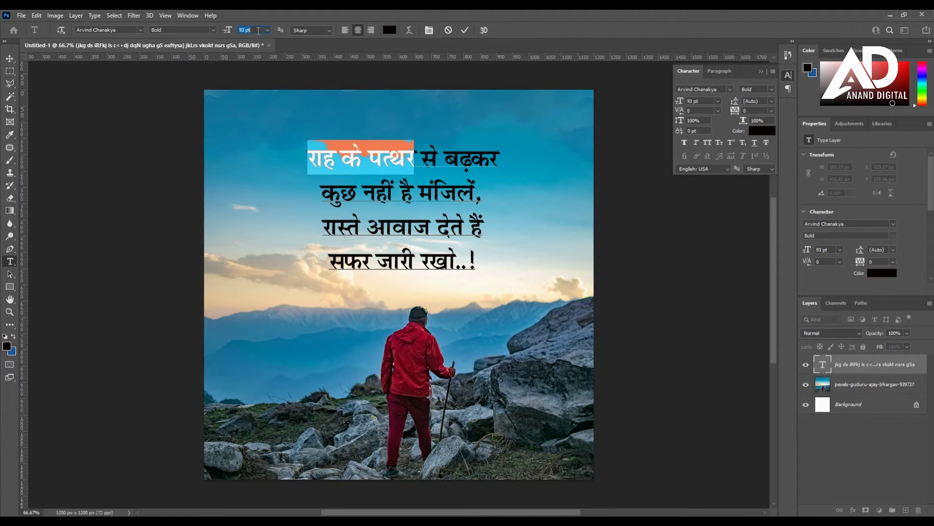
pyautogui.scroll(15, 259, 31)
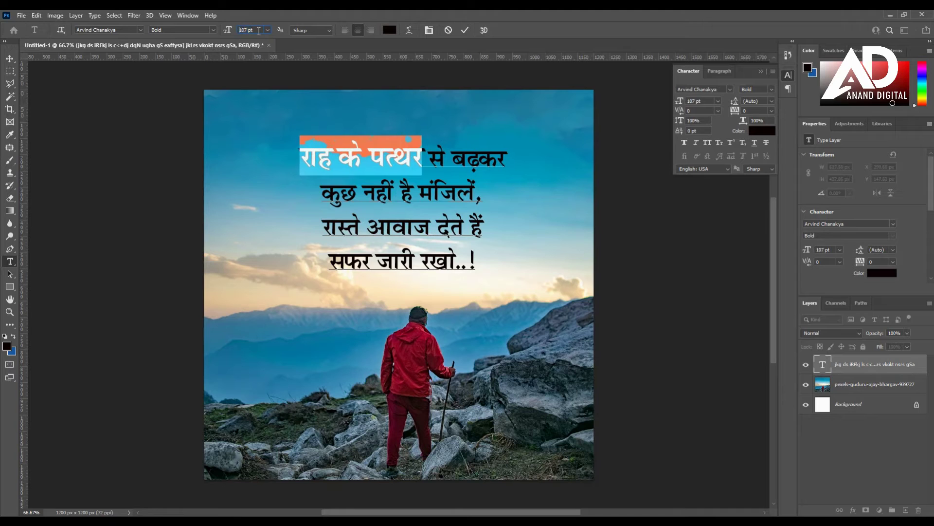
pyautogui.scroll(12, 258, 31)
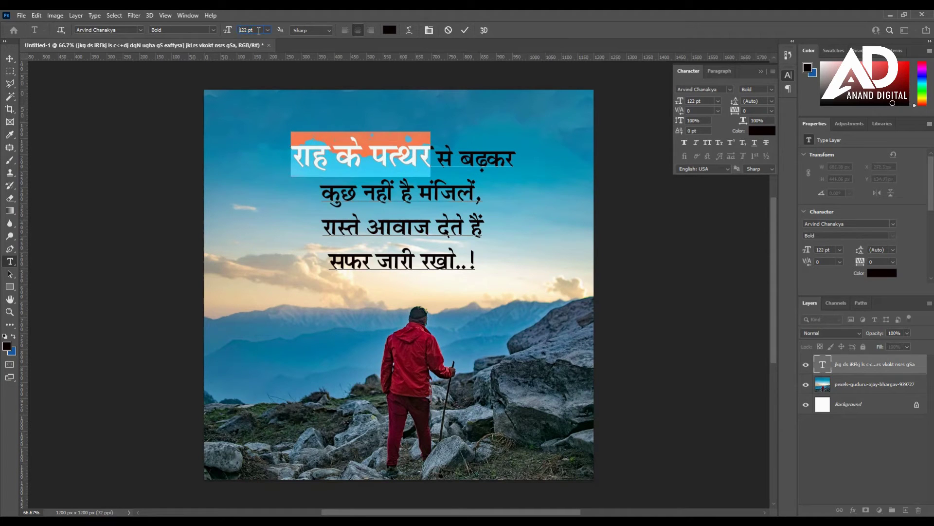
pyautogui.scroll(2, 259, 31)
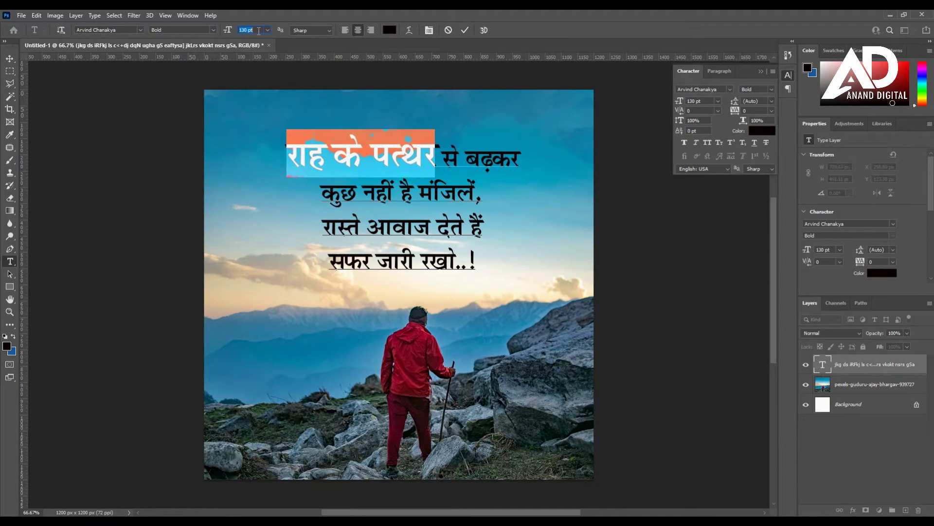
pyautogui.click(351, 210)
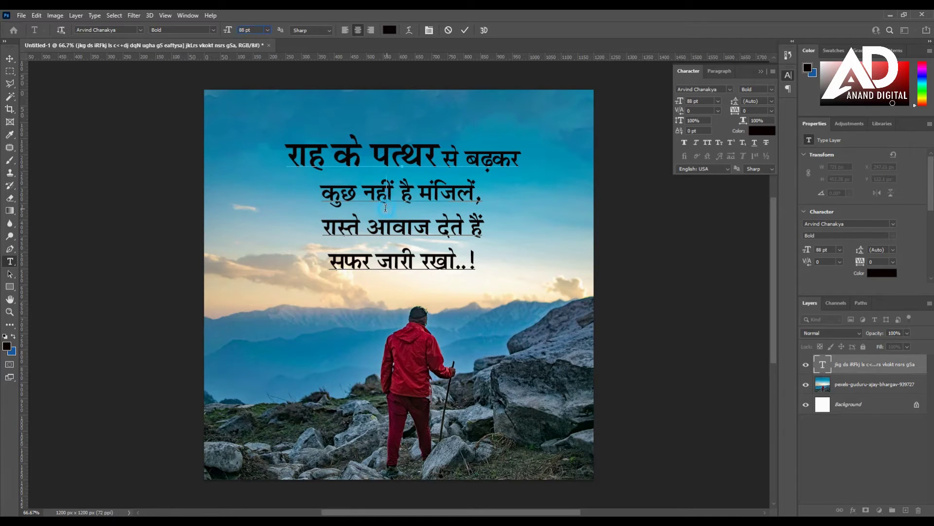
# - Set the font size of the last line, "सफर जारी रखो..!", to 130 pt
pyautogui.moveTo(329, 260); pyautogui.dragTo(476, 263)
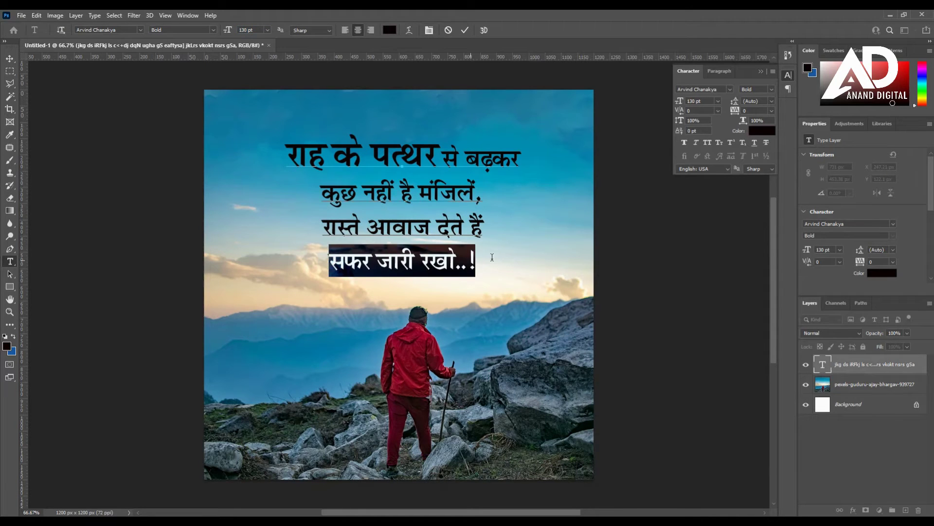
pyautogui.click(350, 146)
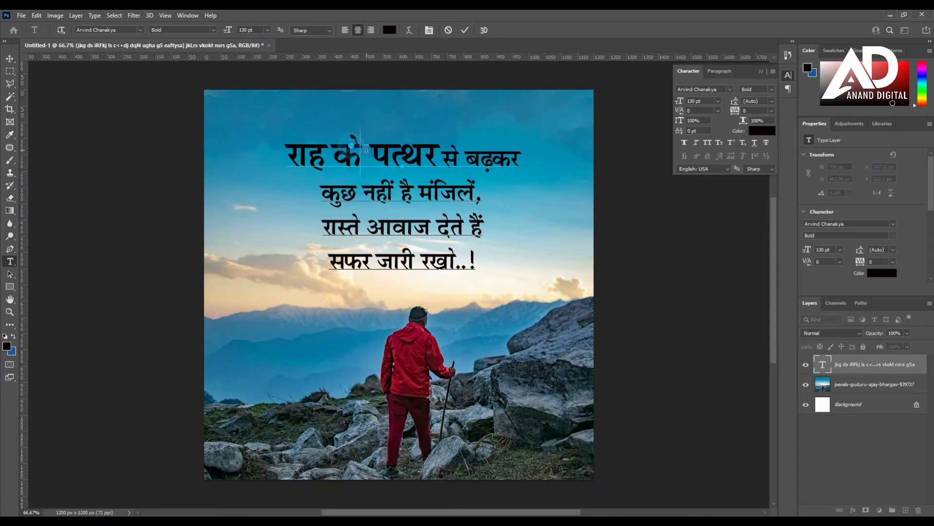
pyautogui.moveTo(329, 257); pyautogui.dragTo(476, 263)
pyautogui.click(251, 30)
pyautogui.write('13')
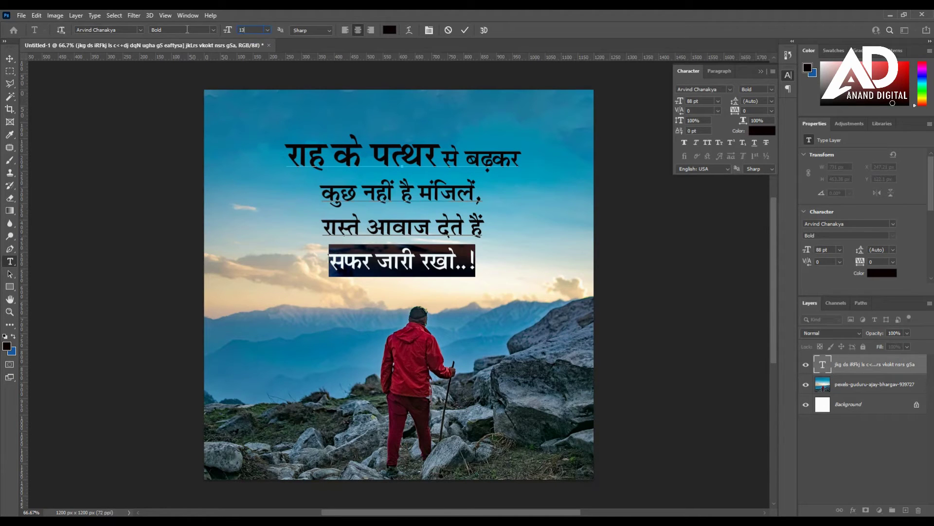
pyautogui.press('Return')
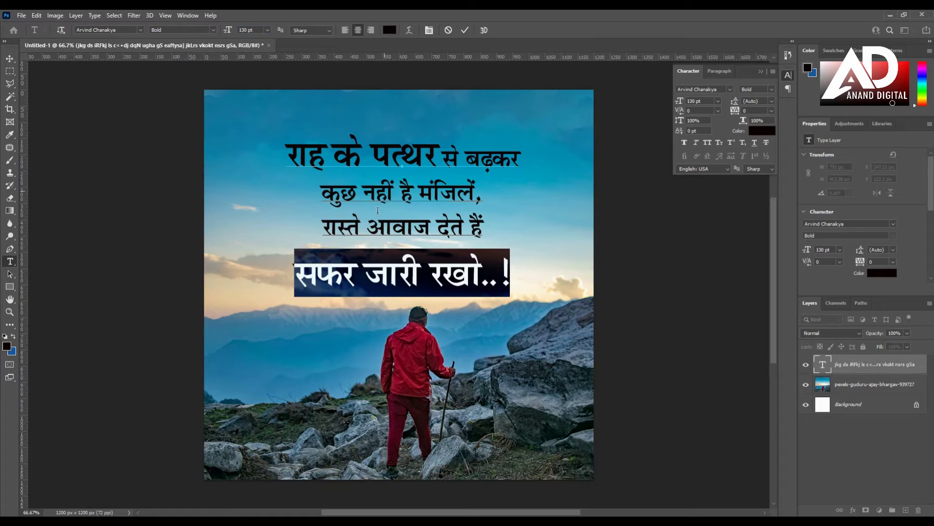
pyautogui.click(442, 263)
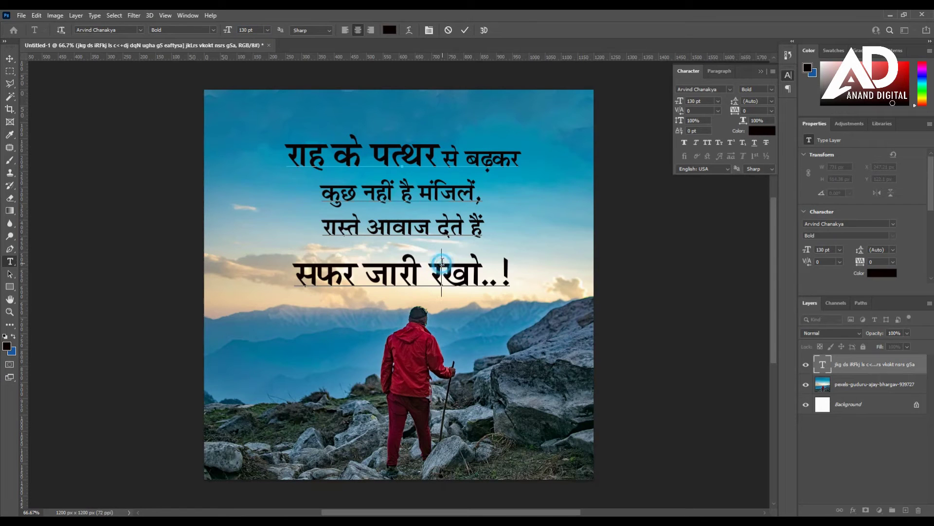
# - Set the leading of the last line, "सफर जारी रखो..!", to 130 pt
pyautogui.hotkey('ctrl', 'a')
pyautogui.click(490, 217)
pyautogui.moveTo(294, 273); pyautogui.dragTo(510, 273)
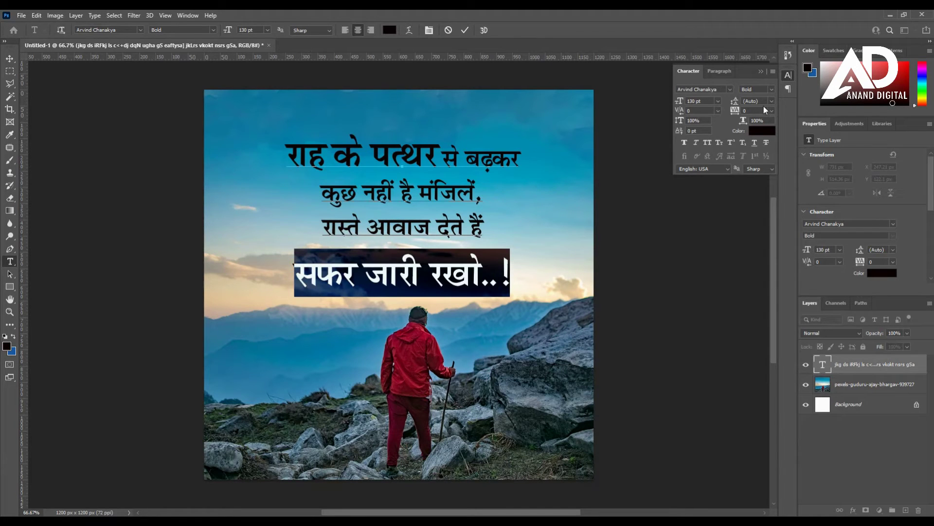
pyautogui.click(430, 270)
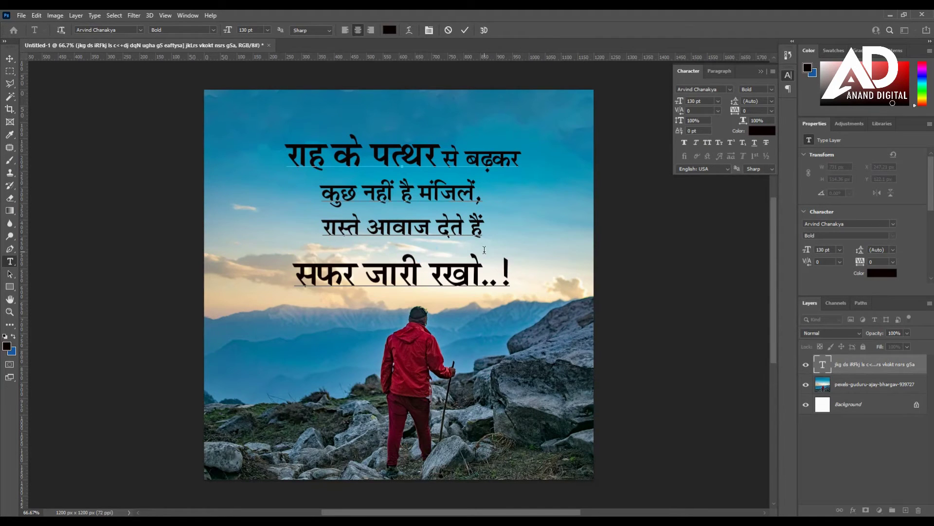
pyautogui.click(296, 268)
pyautogui.moveTo(296, 268); pyautogui.dragTo(538, 268)
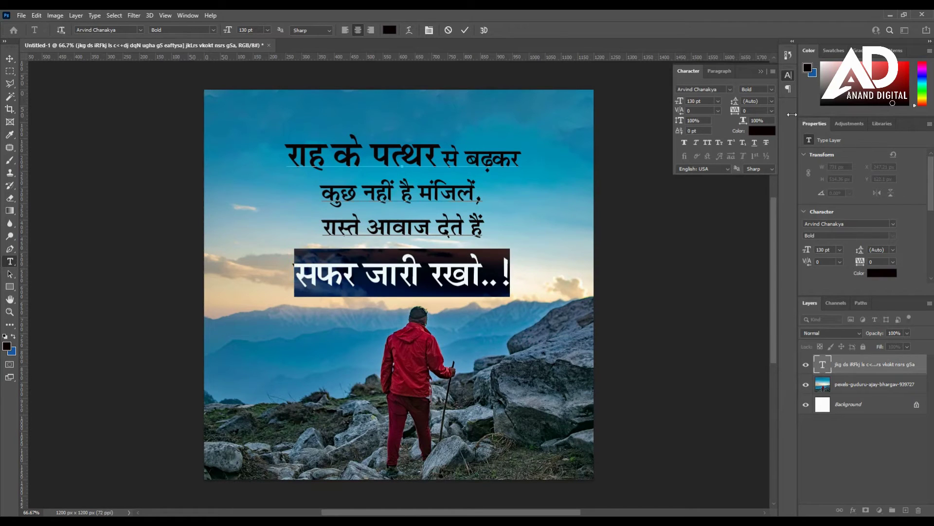
pyautogui.click(772, 101)
pyautogui.click(755, 220)
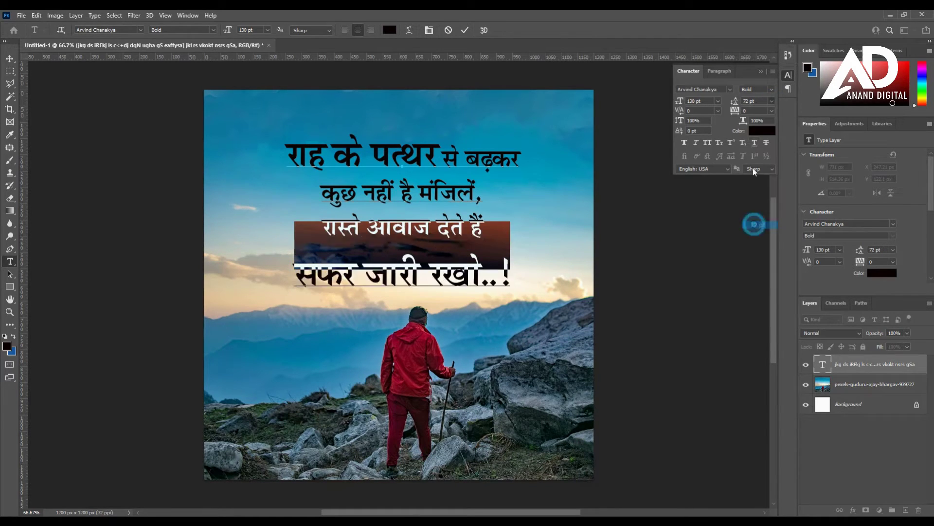
pyautogui.click(759, 101)
pyautogui.press('Up')
pyautogui.press('Up')
pyautogui.press('Up')
pyautogui.press('Up')
pyautogui.press('Up')
pyautogui.press('Up')
pyautogui.press('Up')
pyautogui.press('Up')
pyautogui.press('Up')
pyautogui.press('Up')
pyautogui.press('Up')
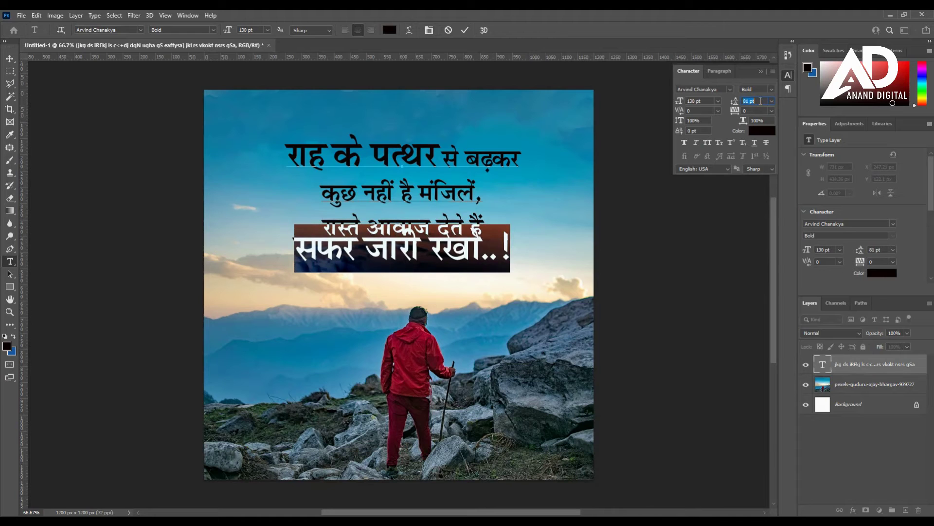
pyautogui.press('Up')
pyautogui.press('Up')
pyautogui.press('Up')
pyautogui.press('Up')
pyautogui.press('Up')
pyautogui.press('Up')
pyautogui.press('Up')
pyautogui.press('Up')
pyautogui.press('Up')
pyautogui.press('Up')
pyautogui.press('Up')
pyautogui.press('Up')
pyautogui.press('Up')
pyautogui.press('Up')
pyautogui.press('Up')
pyautogui.press('Up')
pyautogui.press('Up')
pyautogui.press('Up')
pyautogui.press('Up')
pyautogui.press('Up')
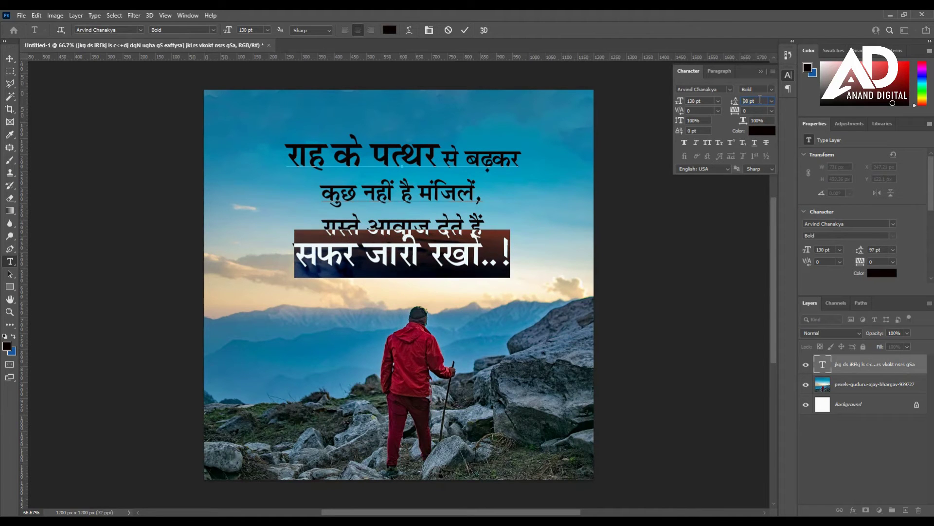
pyautogui.press('Up')
pyautogui.press('Up')
pyautogui.press('Up')
pyautogui.press('Up')
pyautogui.press('Up')
pyautogui.press('Up')
pyautogui.press('Up')
pyautogui.press('Up')
pyautogui.press('Up')
pyautogui.press('Up')
pyautogui.press('Up')
pyautogui.press('Up')
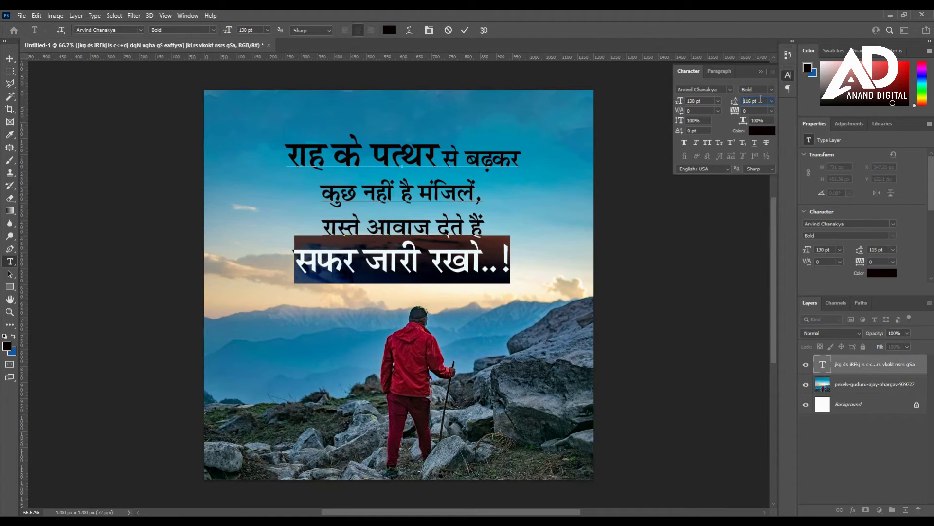
pyautogui.press('Up')
pyautogui.press('Up')
pyautogui.press('Up')
pyautogui.press('Up')
pyautogui.press('Up')
pyautogui.press('Up')
pyautogui.press('Up')
pyautogui.press('Up')
pyautogui.press('Up')
pyautogui.press('Up')
pyautogui.press('Up')
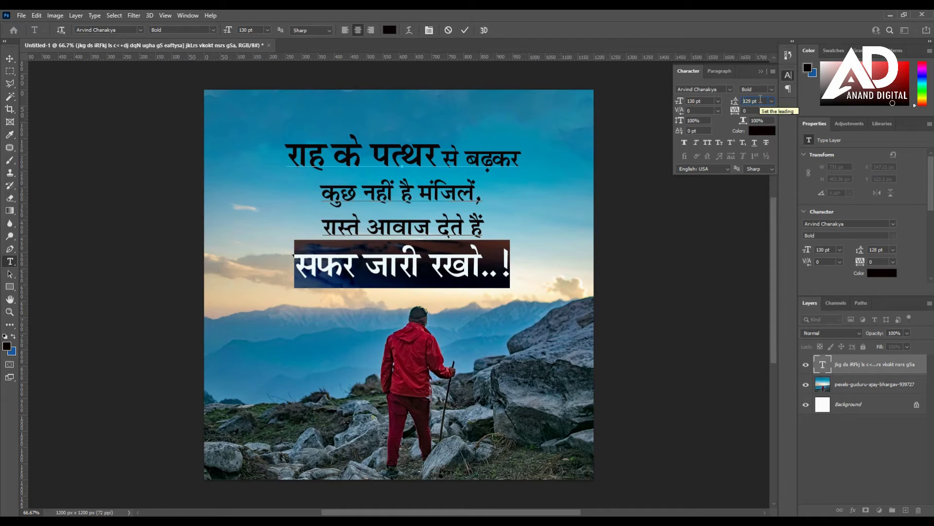
pyautogui.press('Up')
pyautogui.click(364, 265)
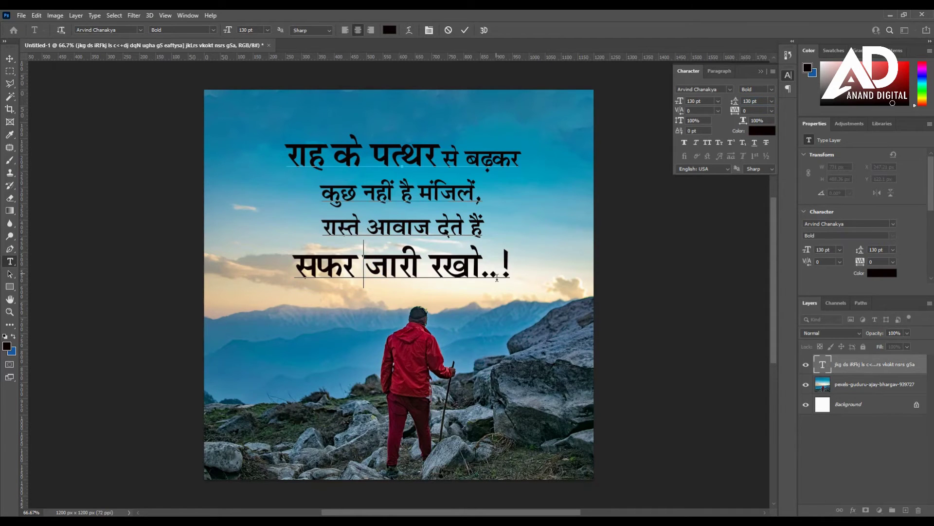
# - Set the leading of the quote's two middle lines, "कुछ नहीं है मंजिलें," and "रास्ते आवाज देते हैं", to 94 pt
pyautogui.moveTo(482, 229); pyautogui.dragTo(323, 200)
pyautogui.click(772, 101)
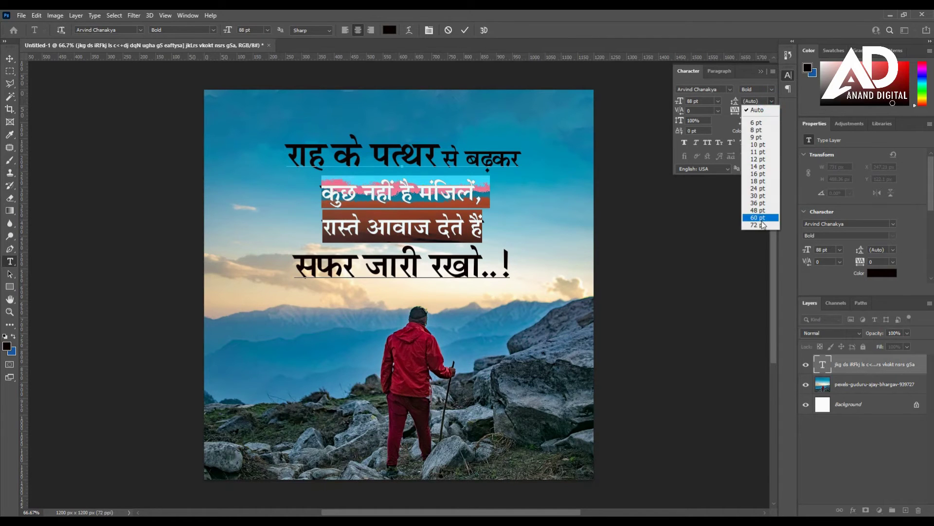
pyautogui.click(761, 220)
pyautogui.click(759, 100)
pyautogui.press('Up')
pyautogui.press('Up')
pyautogui.press('Up')
pyautogui.press('Up')
pyautogui.press('Up')
pyautogui.press('Up')
pyautogui.press('Up')
pyautogui.press('Up')
pyautogui.press('Up')
pyautogui.press('Up')
pyautogui.press('Up')
pyautogui.press('Up')
pyautogui.press('Up')
pyautogui.press('Up')
pyautogui.press('Up')
pyautogui.press('Up')
pyautogui.press('Up')
pyautogui.press('Up')
pyautogui.press('Up')
pyautogui.press('Up')
pyautogui.press('Up')
pyautogui.press('Up')
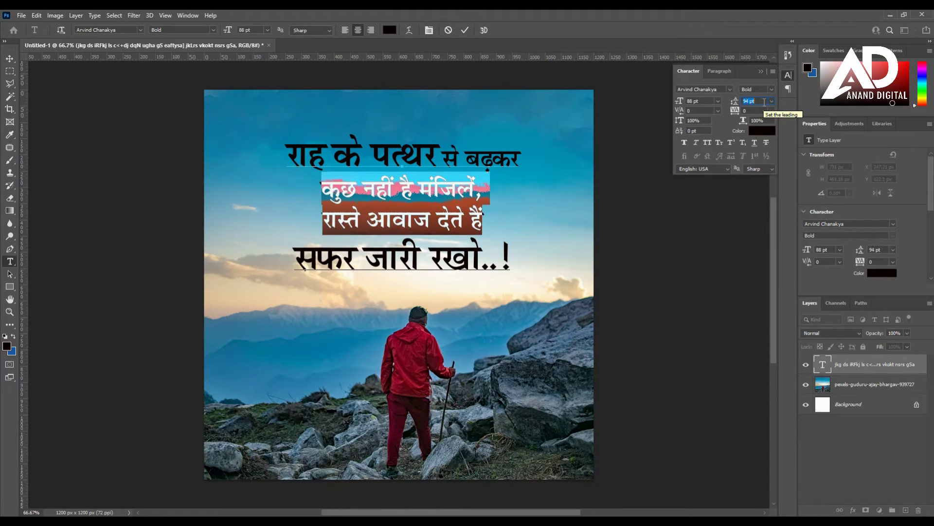
pyautogui.click(464, 220)
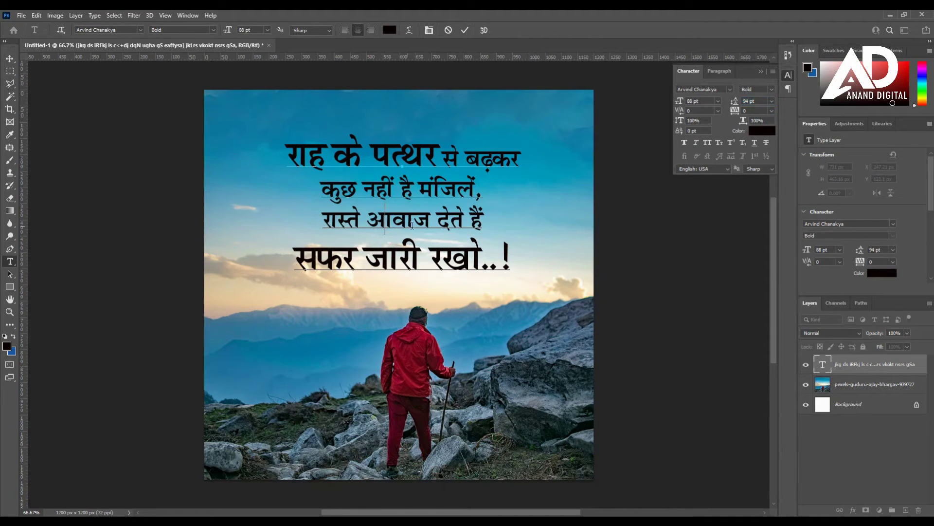
# - Set the leading of the last line, "सफर जारी रखो..!", to 124 pt and commit the text edit
pyautogui.tripleClick(500, 250)
pyautogui.click(766, 101)
pyautogui.press('Down')
pyautogui.press('Down')
pyautogui.press('Down')
pyautogui.press('Down')
pyautogui.press('Down')
pyautogui.press('Down')
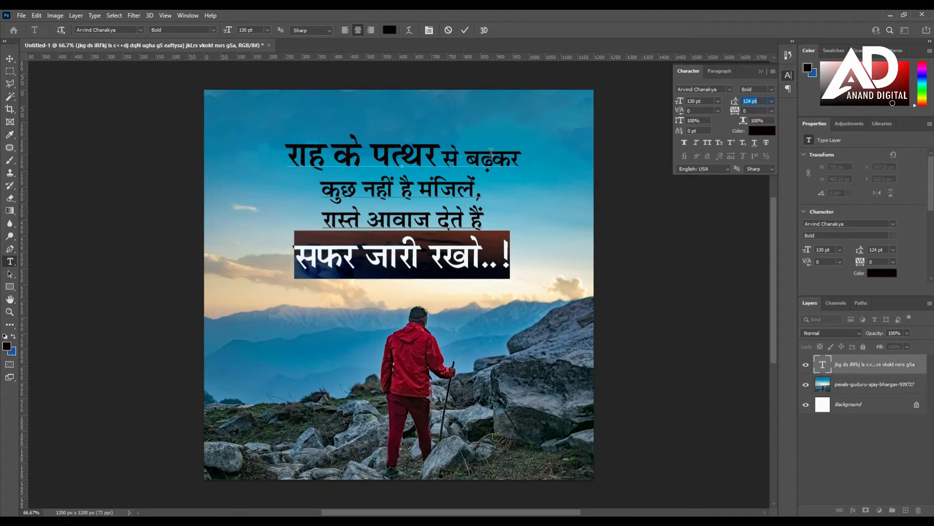
pyautogui.click(569, 162)
pyautogui.click(10, 58)
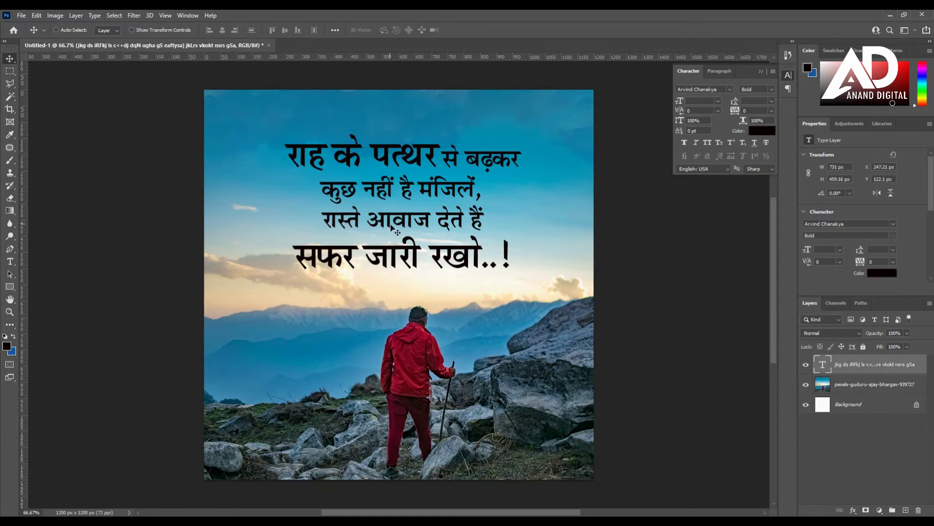
# - Move the quote text slightly down and right, to about X 252 px, Y 126 px
pyautogui.press('Down')
pyautogui.press('Down')
pyautogui.press('Down')
pyautogui.press('Down')
pyautogui.press('Down')
pyautogui.press('Down')
pyautogui.press('Down')
pyautogui.press('Down')
pyautogui.press('Down')
pyautogui.press('Left')
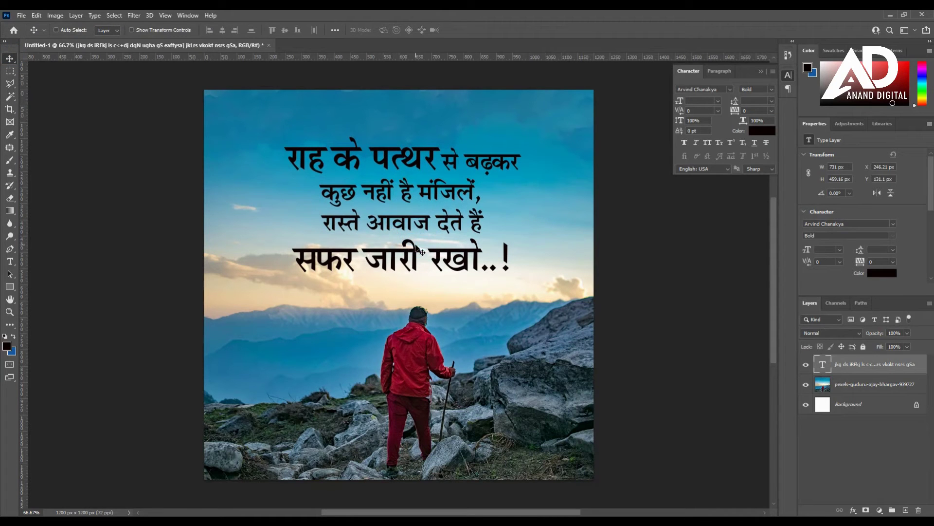
pyautogui.moveTo(428, 241); pyautogui.dragTo(430, 239)
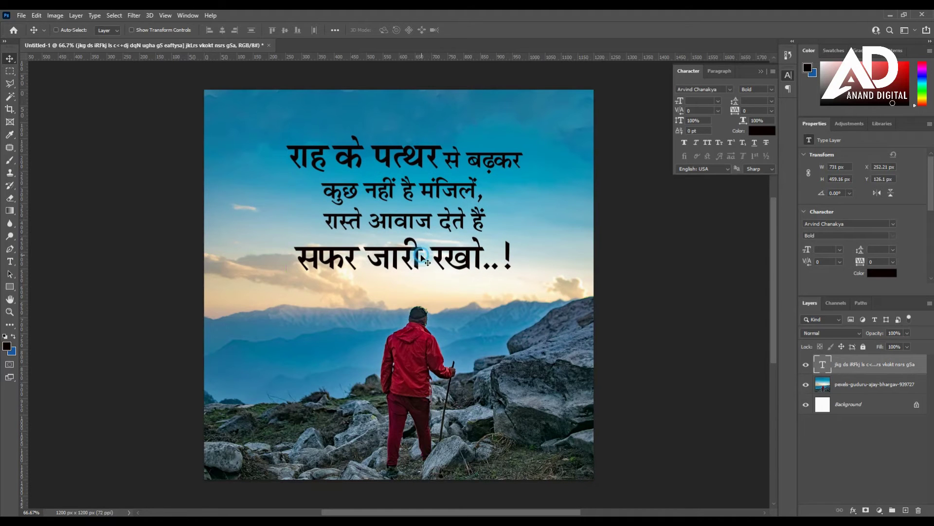
# - Add a new empty layer directly above the hiker photo, beneath the quote text
pyautogui.click(853, 385)
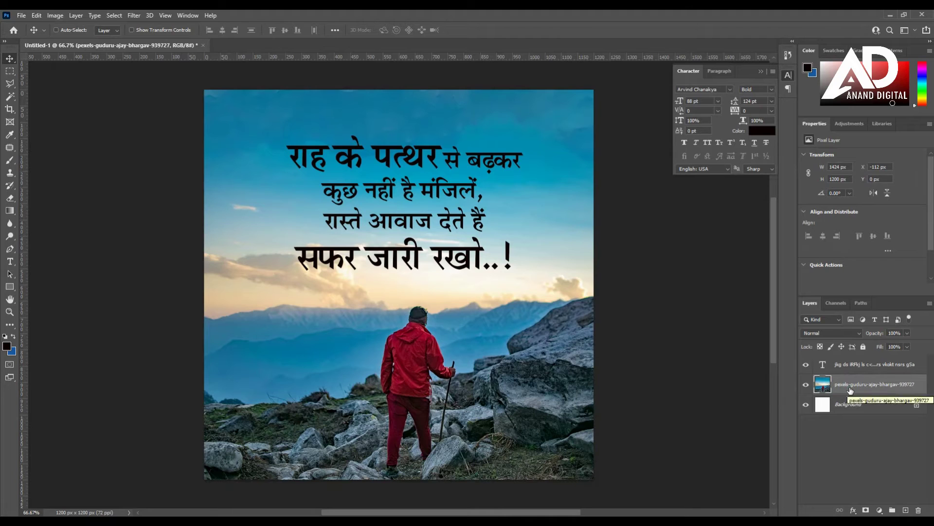
pyautogui.click(85, 16)
pyautogui.moveTo(116, 26)
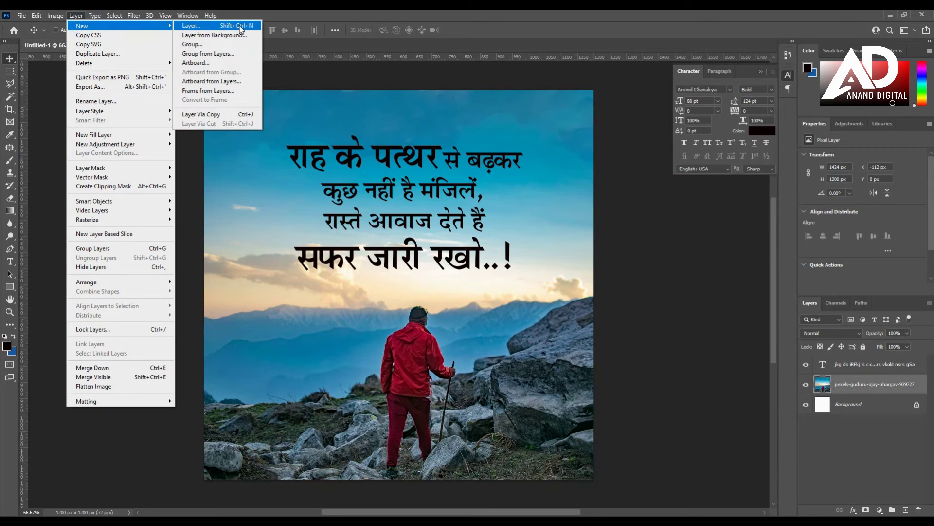
pyautogui.click(239, 26)
pyautogui.click(546, 163)
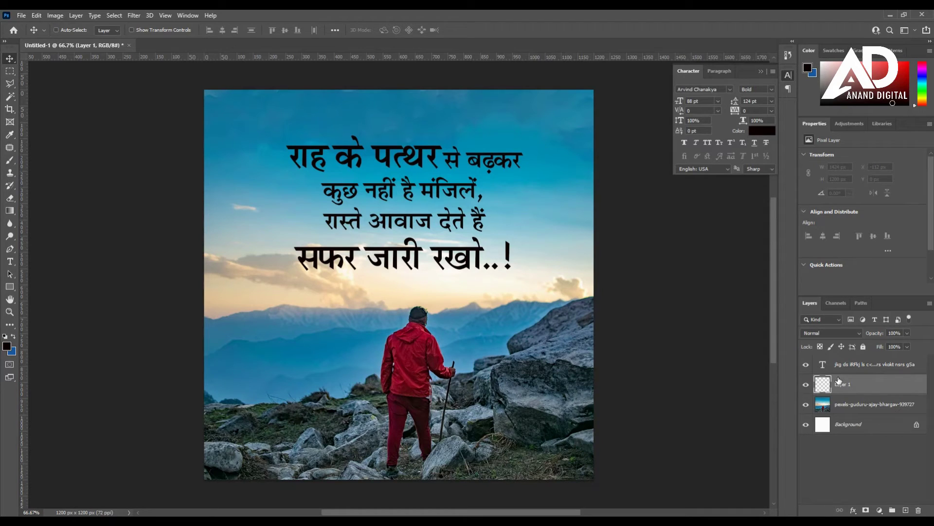
# - Set the background color to a very dark navy derived from a sampled sky blue and fill the new layer with it
pyautogui.press('d')
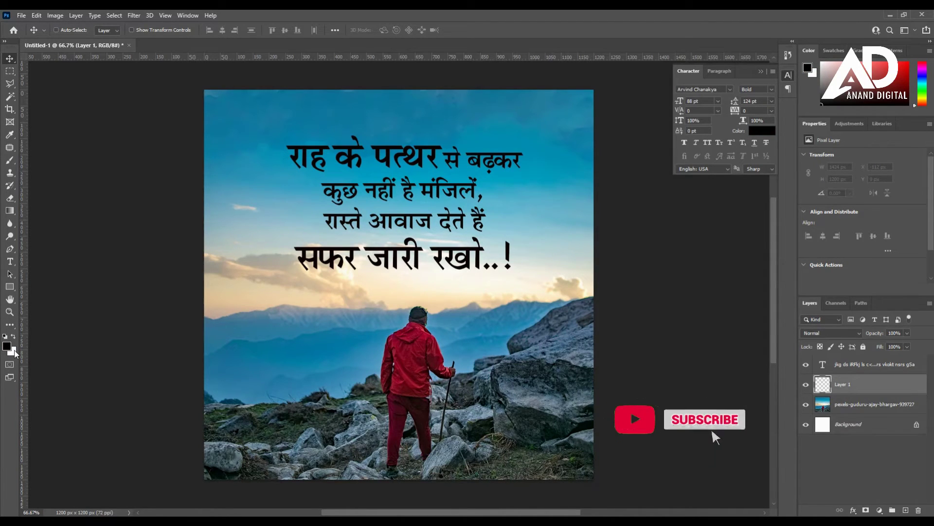
pyautogui.press('x')
pyautogui.click(12, 352)
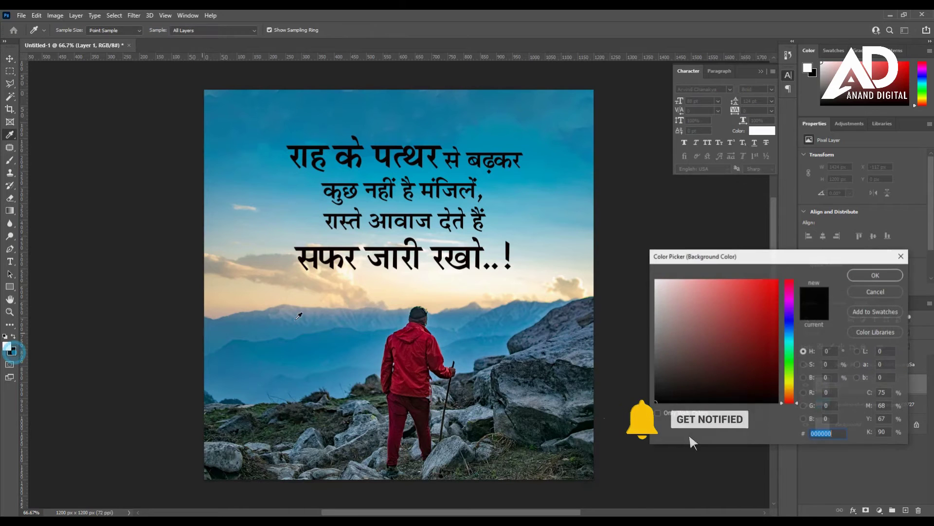
pyautogui.click(325, 114)
pyautogui.moveTo(763, 331)
pyautogui.mouseDown()
pyautogui.moveTo(764, 363)
pyautogui.moveTo(777, 384)
pyautogui.moveTo(797, 388)
pyautogui.mouseUp()
pyautogui.click(876, 277)
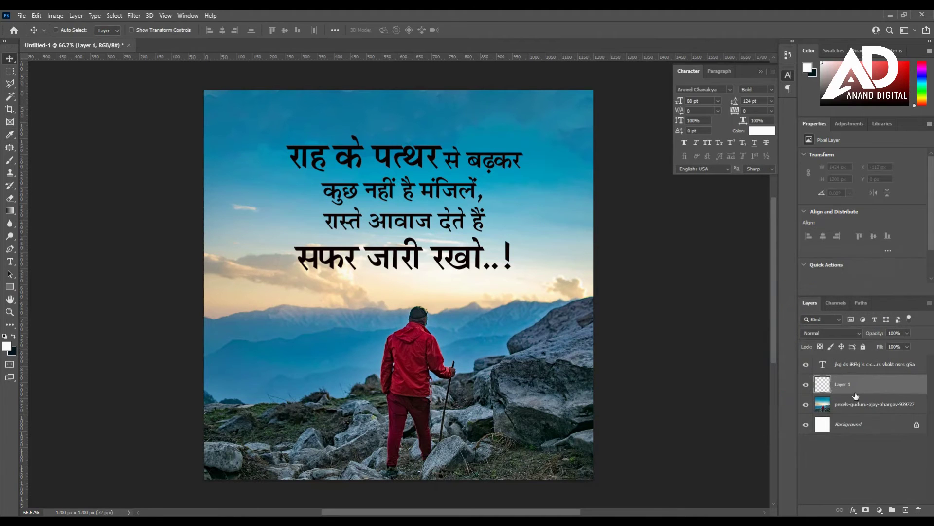
pyautogui.hotkey('ctrl', 'BackSpace')
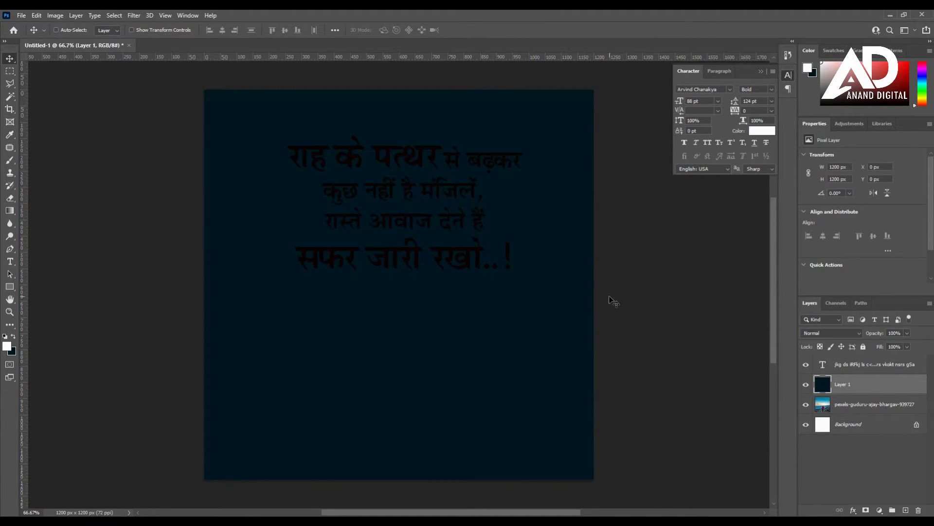
# - Activate the Eraser tool and enlarge its brush to 800 px
pyautogui.press('e')
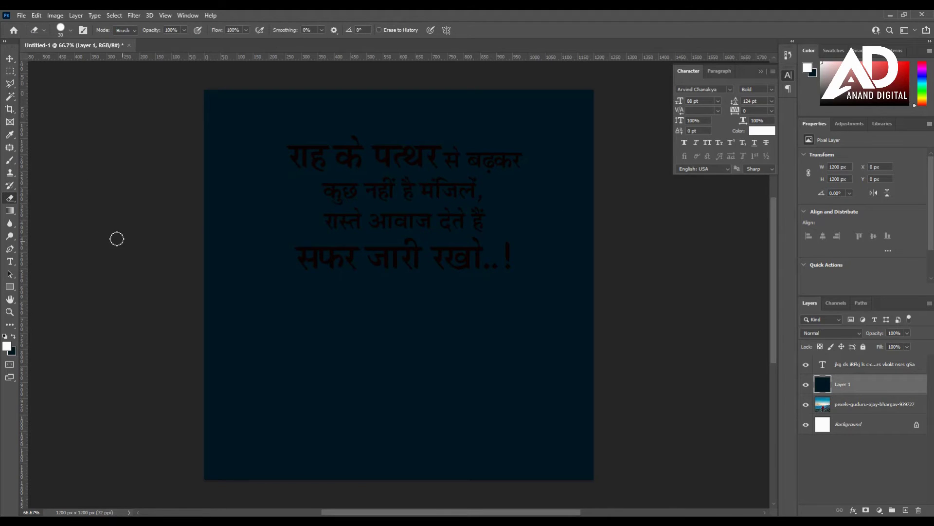
pyautogui.rightClick(9, 198)
pyautogui.click(73, 200)
pyautogui.press(']')
pyautogui.press(']')
pyautogui.press(']')
pyautogui.press(']')
pyautogui.press(']')
pyautogui.press(']')
pyautogui.press(']')
pyautogui.press(']')
pyautogui.press(']')
pyautogui.press(']')
pyautogui.press(']')
pyautogui.press(']')
pyautogui.press(']')
pyautogui.click(65, 29)
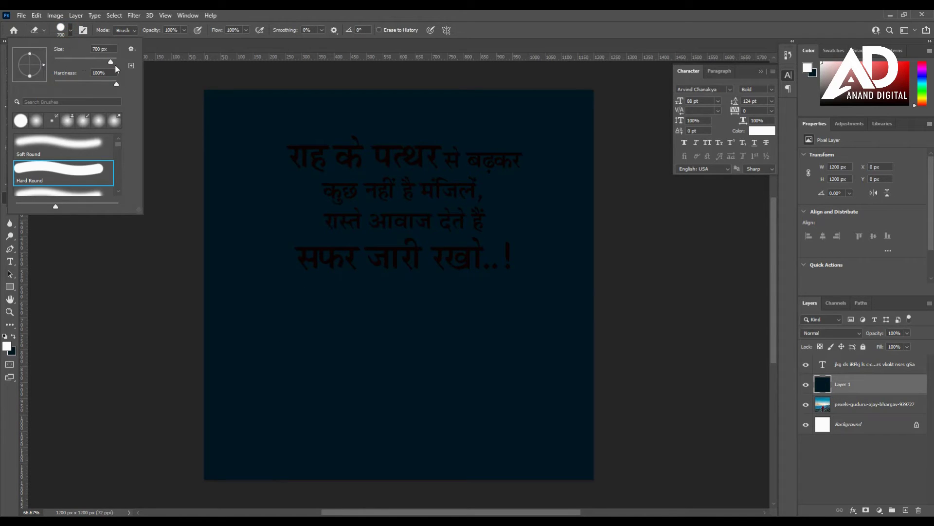
pyautogui.click(452, 36)
# - Undo the hard-edged erase stroke on the dark layer and switch the eraser brush to Soft Round
pyautogui.moveTo(103, 275)
pyautogui.mouseDown()
pyautogui.moveTo(203, 393)
pyautogui.moveTo(335, 393)
pyautogui.mouseUp()
pyautogui.hotkey('ctrl', 'z')
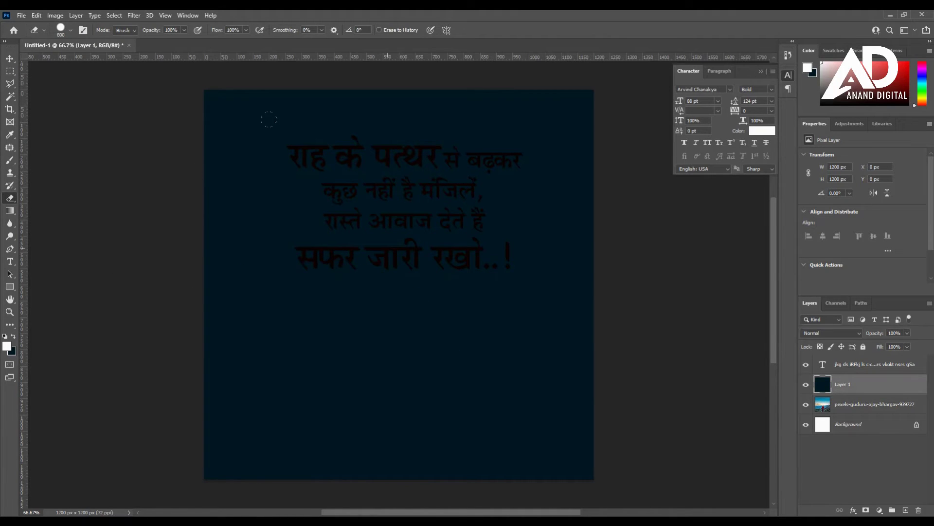
pyautogui.rightClick(388, 238)
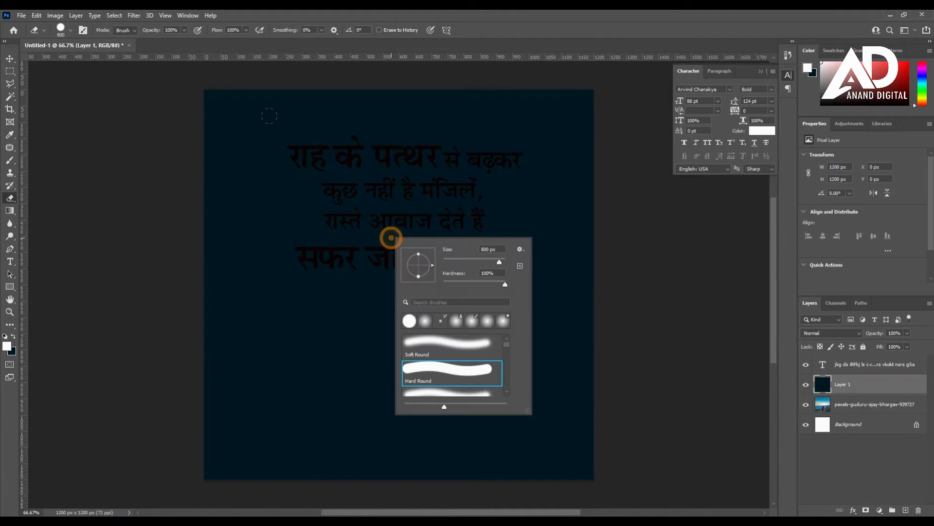
pyautogui.click(445, 347)
pyautogui.click(365, 14)
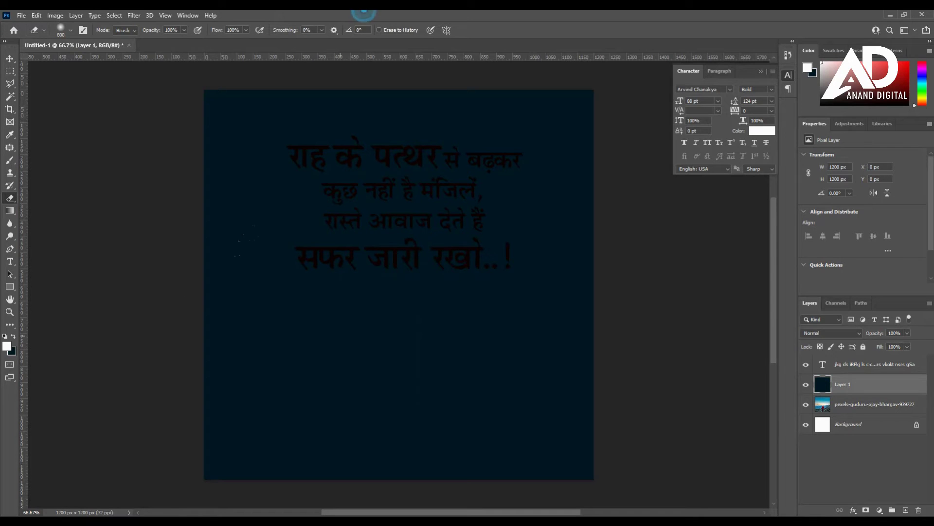
# - Erase the lower part of the dark layer with broad horizontal strokes so it fades out above the mountains and hiker
pyautogui.moveTo(229, 380)
pyautogui.mouseDown()
pyautogui.moveTo(467, 370)
pyautogui.moveTo(550, 331)
pyautogui.mouseUp()
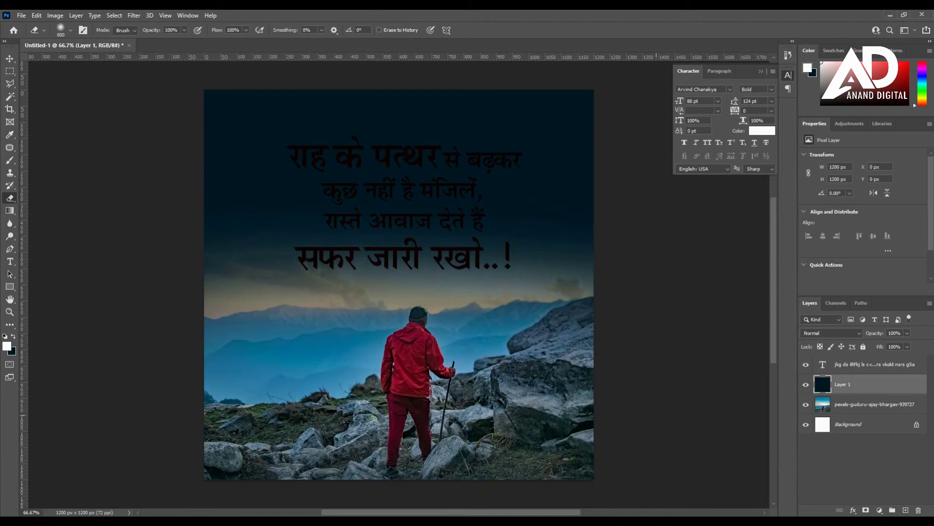
pyautogui.moveTo(219, 351); pyautogui.dragTo(579, 343)
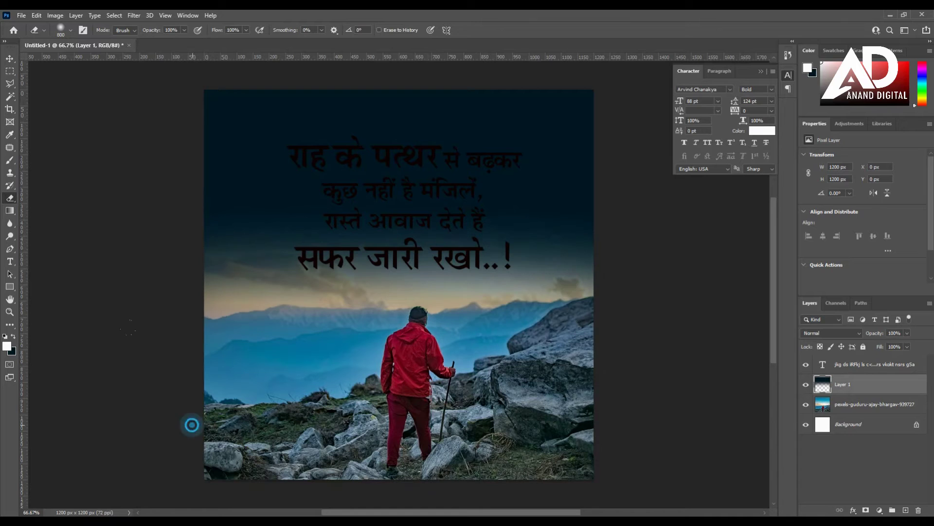
pyautogui.moveTo(191, 424); pyautogui.dragTo(620, 427)
# - Set the dark overlay layer's opacity to 80%
pyautogui.press('v')
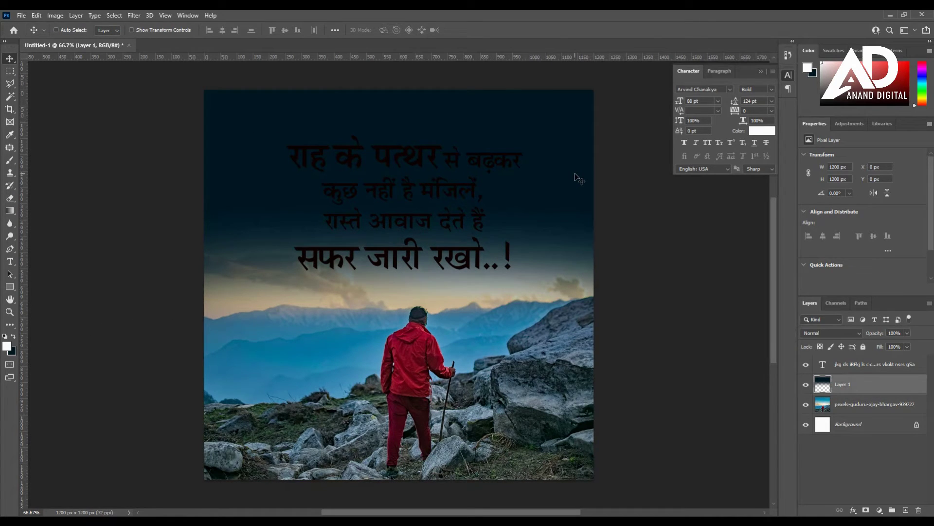
pyautogui.click(902, 333)
pyautogui.write('80')
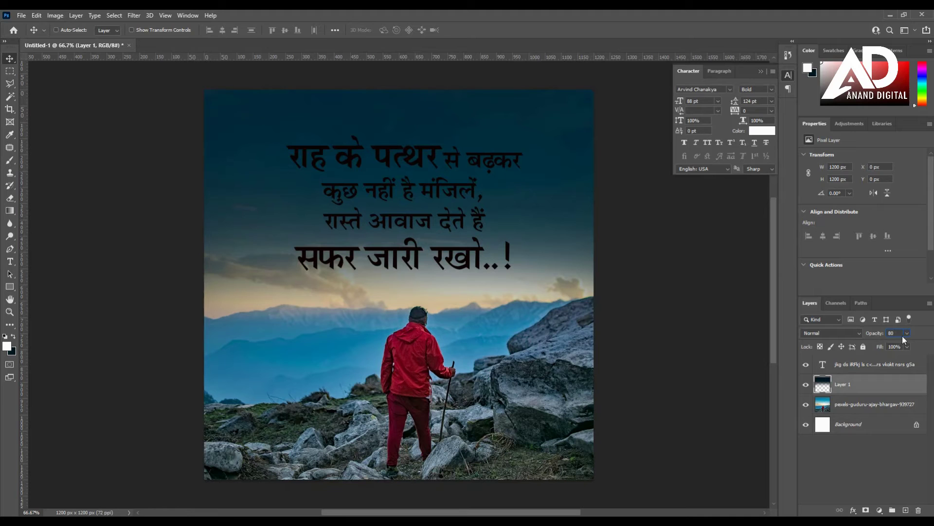
# - Recolor the entire quote white (ffffff) and move it slightly upward, to about X 255 px, Y 111 px
pyautogui.click(9, 261)
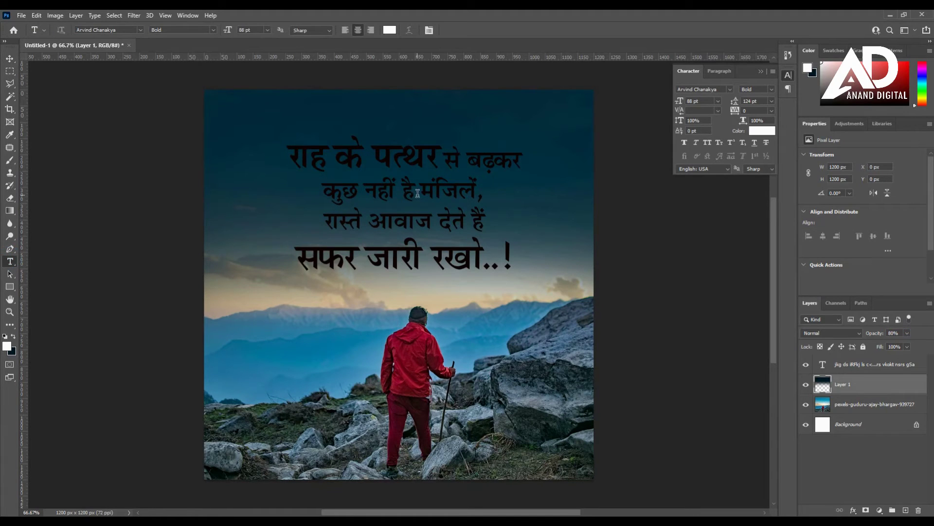
pyautogui.click(417, 184)
pyautogui.hotkey('ctrl', 'a')
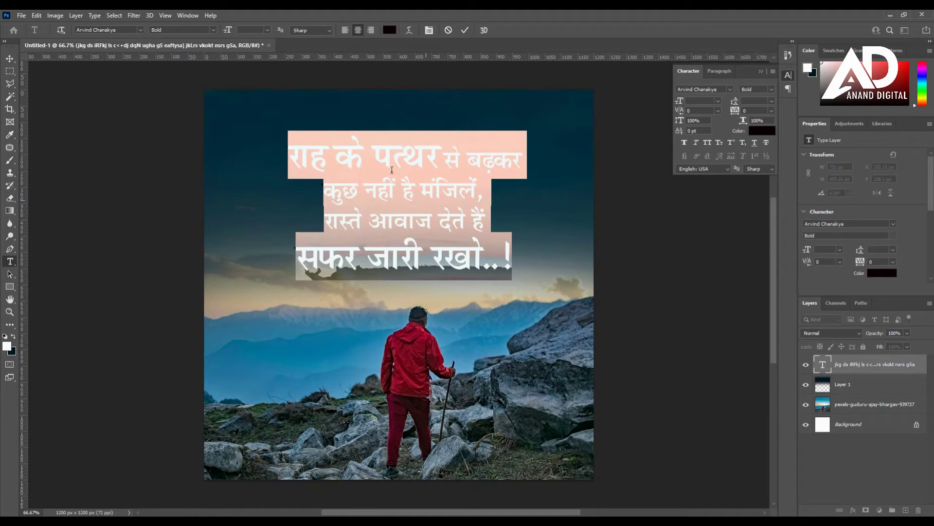
pyautogui.click(390, 29)
pyautogui.moveTo(709, 285); pyautogui.dragTo(647, 273)
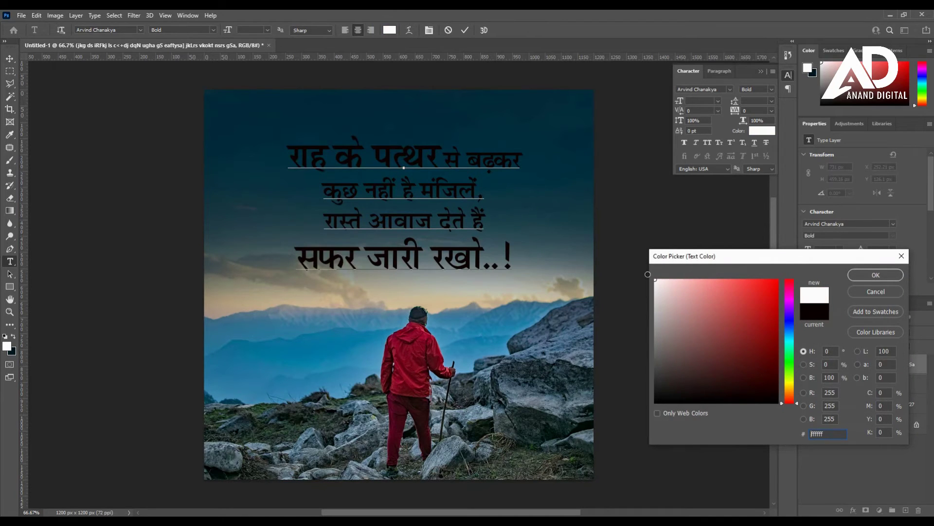
pyautogui.click(871, 278)
pyautogui.click(380, 188)
pyautogui.click(10, 58)
pyautogui.moveTo(424, 246)
pyautogui.mouseDown()
pyautogui.moveTo(425, 235)
pyautogui.moveTo(418, 254)
pyautogui.mouseUp()
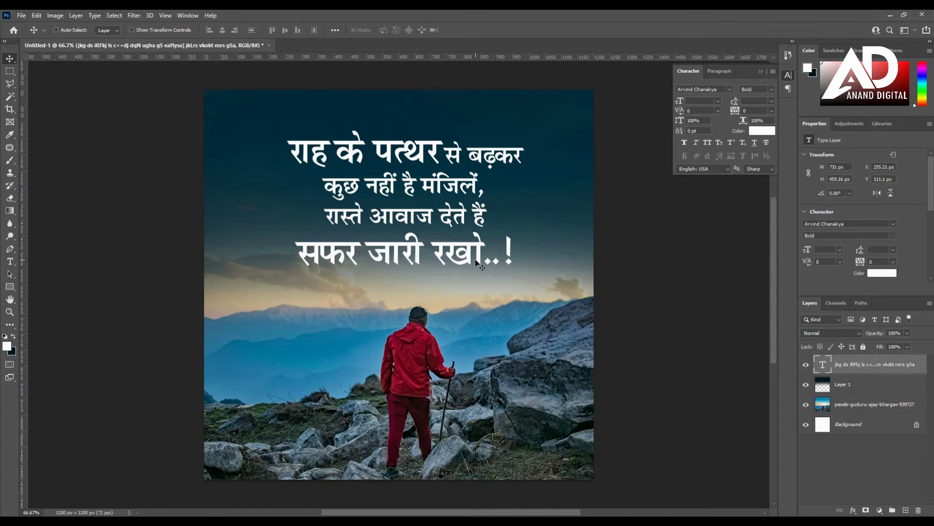
# - Recolor the words "राह के पत्थर" in the quote's first line bright turquoise (2ff9da)
pyautogui.click(10, 261)
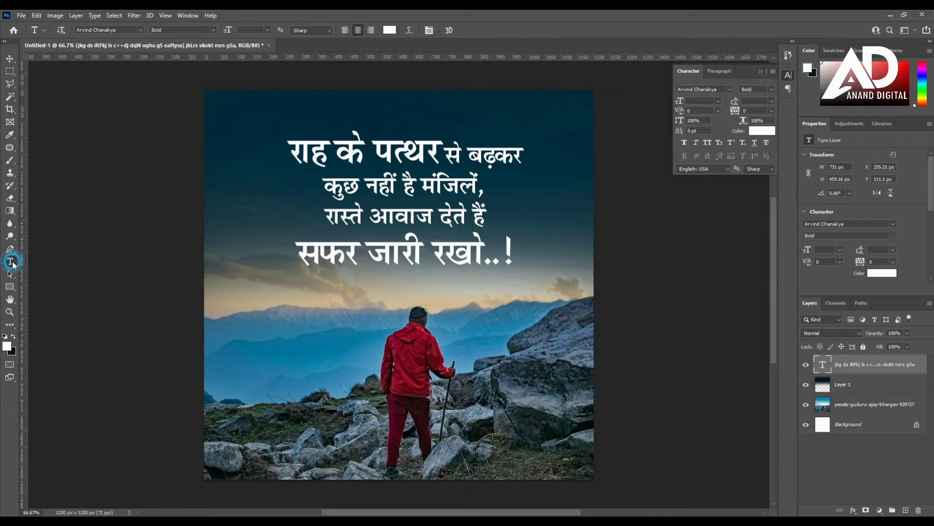
pyautogui.click(439, 144)
pyautogui.moveTo(439, 144); pyautogui.dragTo(283, 142)
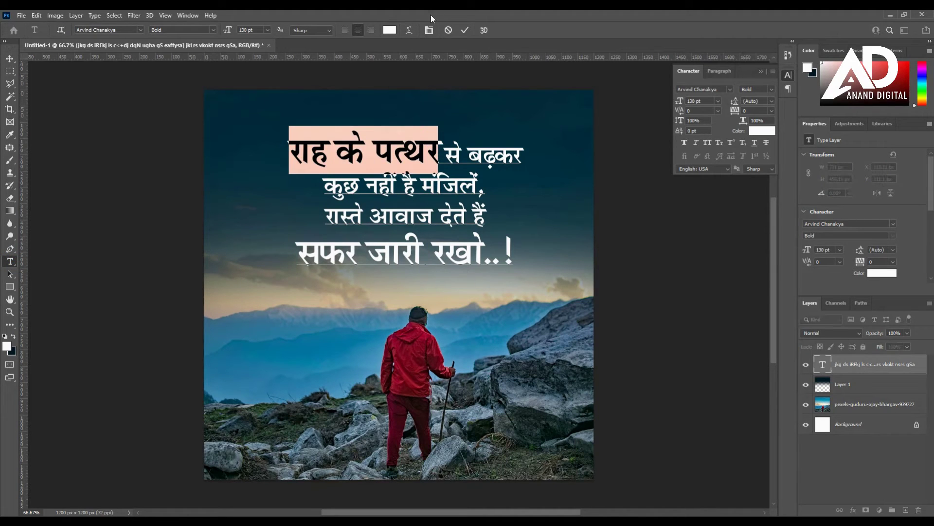
pyautogui.click(390, 30)
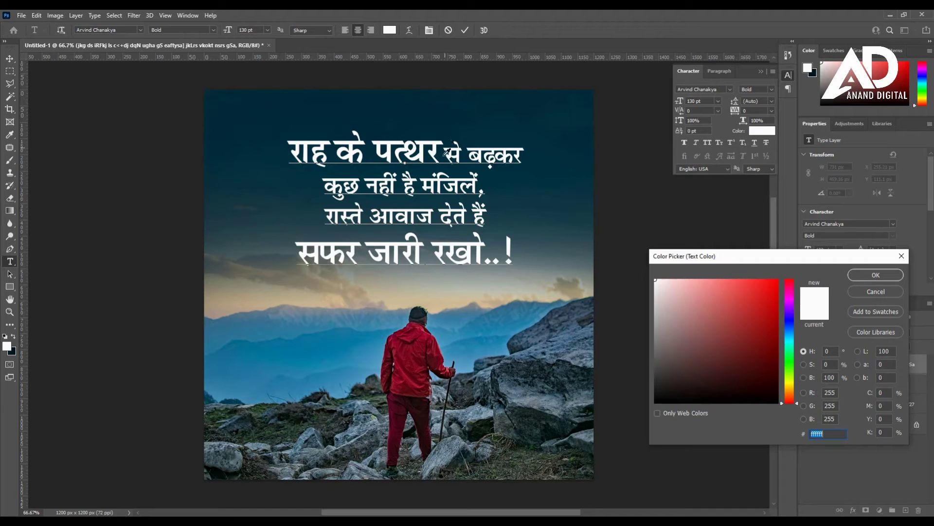
pyautogui.click(790, 383)
pyautogui.click(746, 289)
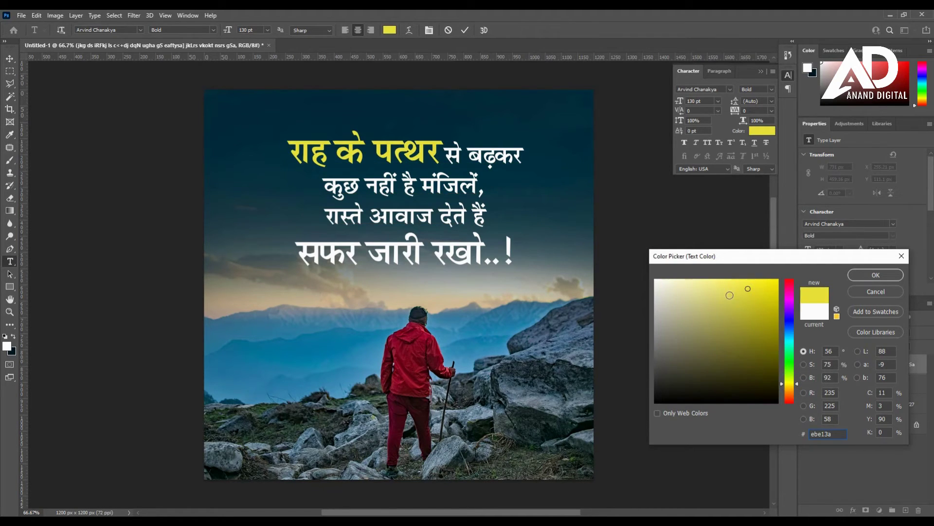
pyautogui.click(789, 346)
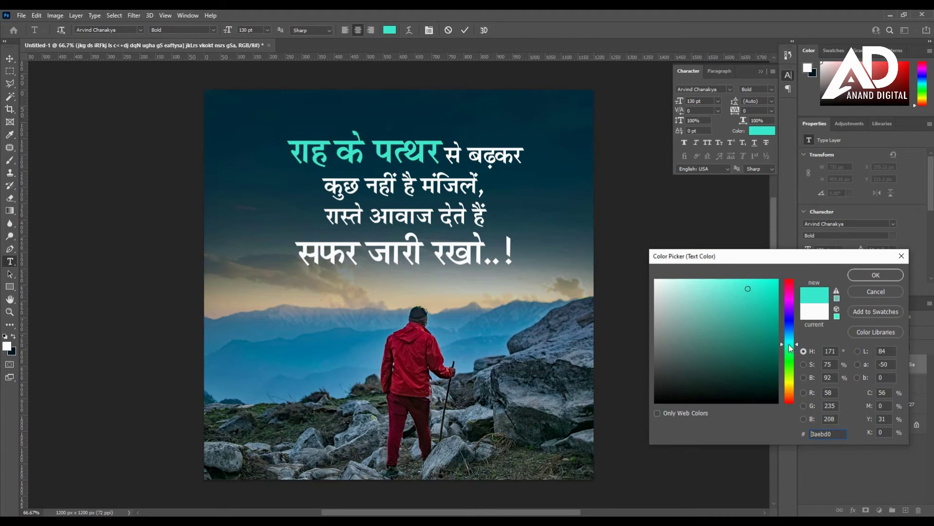
pyautogui.click(760, 285)
pyautogui.moveTo(762, 285); pyautogui.dragTo(758, 279)
pyautogui.click(755, 283)
pyautogui.click(756, 283)
pyautogui.click(755, 283)
pyautogui.click(755, 282)
pyautogui.click(875, 275)
# - Set the text color of the last line, "सफर जारी रखो..!", to 2ff9da and commit the text edit
pyautogui.moveTo(296, 253); pyautogui.dragTo(522, 251)
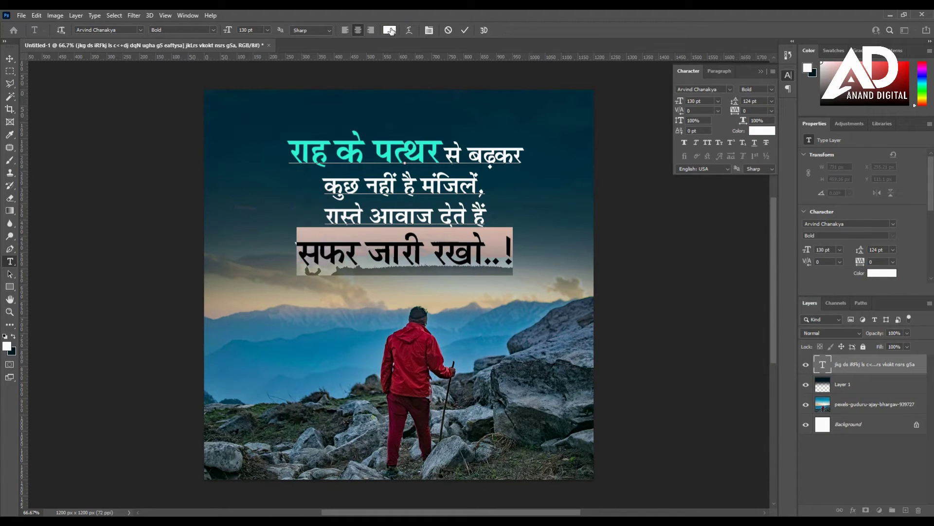
pyautogui.click(390, 30)
pyautogui.write('2ff9da')
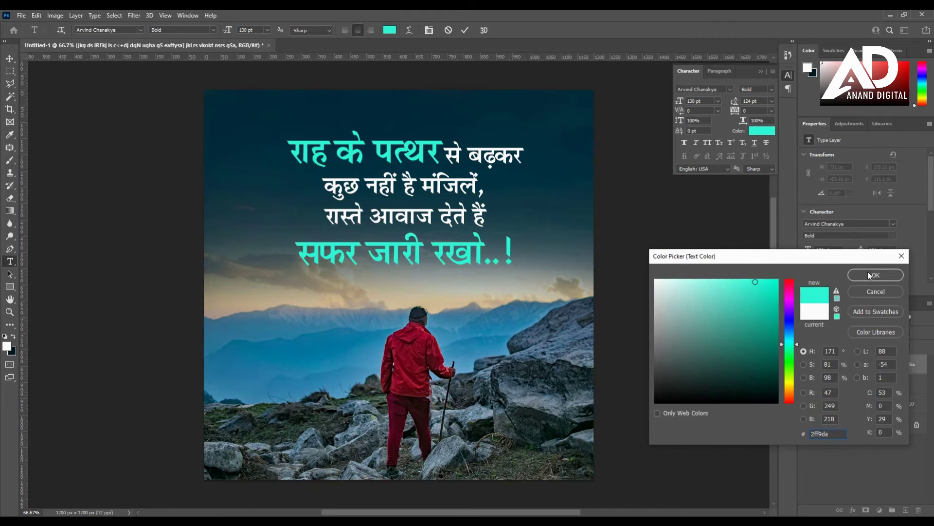
pyautogui.click(868, 271)
pyautogui.click(405, 216)
pyautogui.click(10, 59)
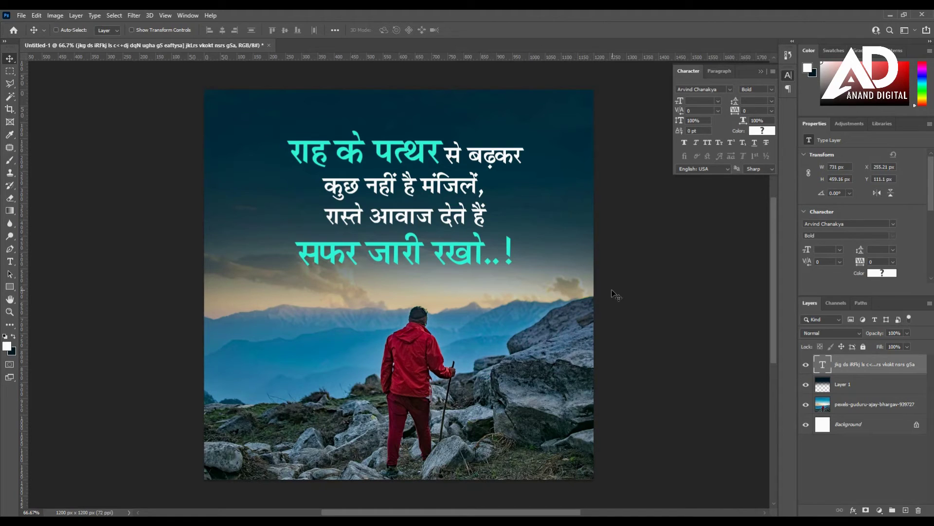
# - Nudge the quote text layer down 6 px, to about Y 117 px
pyautogui.click(422, 222)
pyautogui.press('Down')
pyautogui.press('Down')
pyautogui.press('Down')
pyautogui.press('Down')
pyautogui.press('Down')
pyautogui.press('Down')
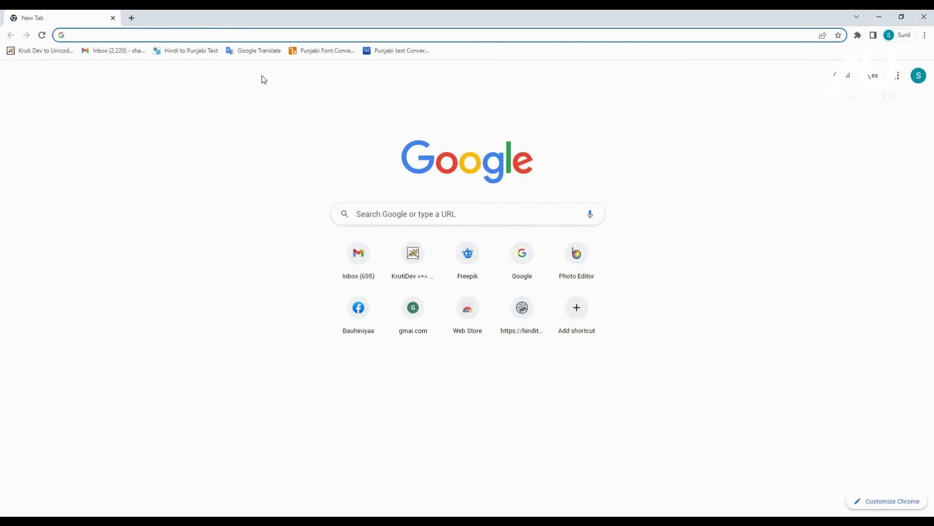
# - Switch to Chrome, open Google and run an image search for "quotes png icon"
pyautogui.write('g')
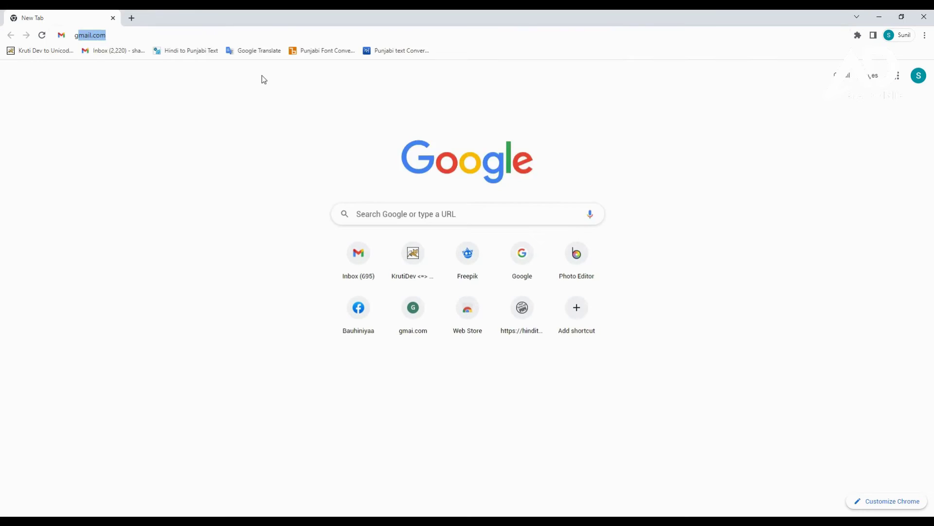
pyautogui.write('oogle')
pyautogui.press('Return')
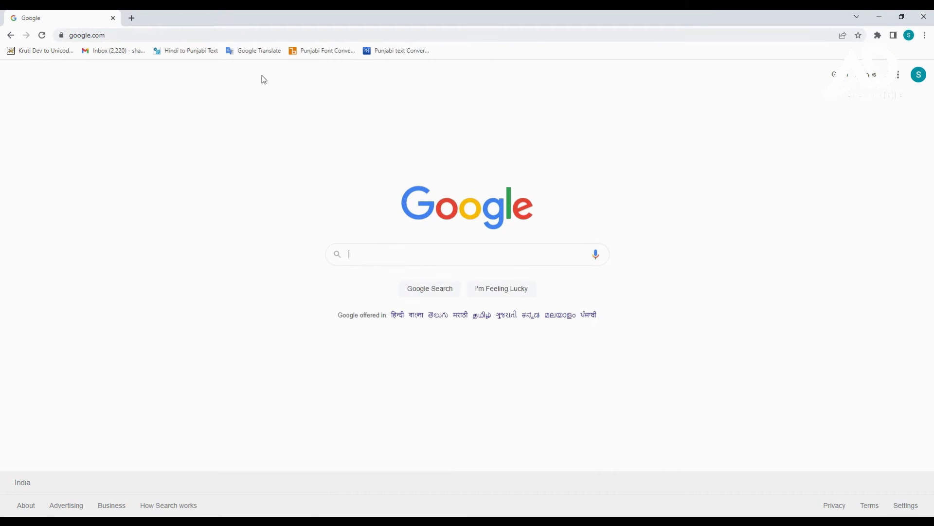
pyautogui.click(391, 252)
pyautogui.write('q')
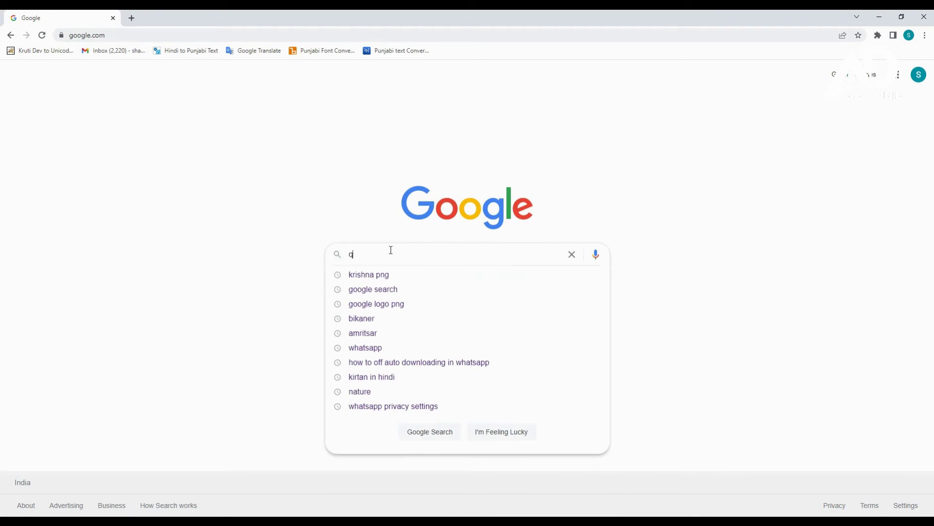
pyautogui.write('uotes png icon')
pyautogui.press('Return')
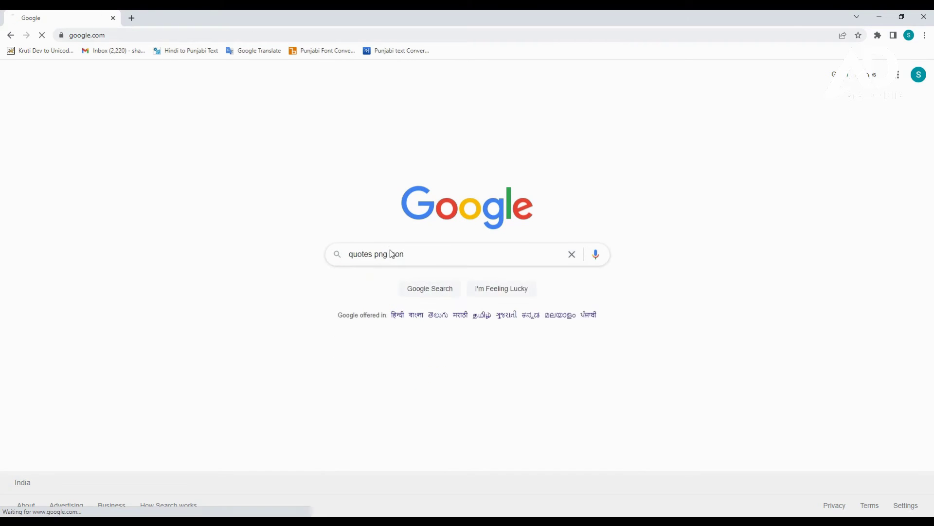
pyautogui.click(139, 116)
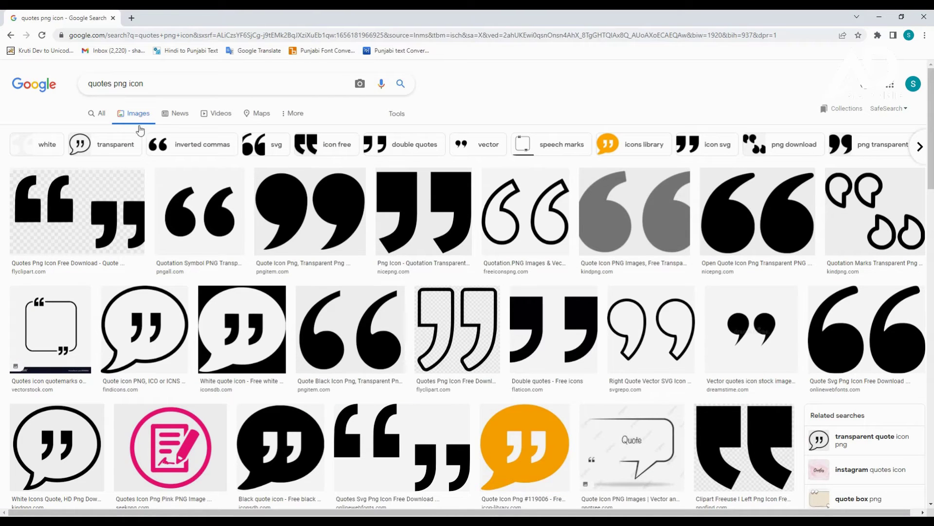
# - Save the PNGitem result with two solid black closing quotation marks as a PNG in the Downloads folder
pyautogui.click(337, 222)
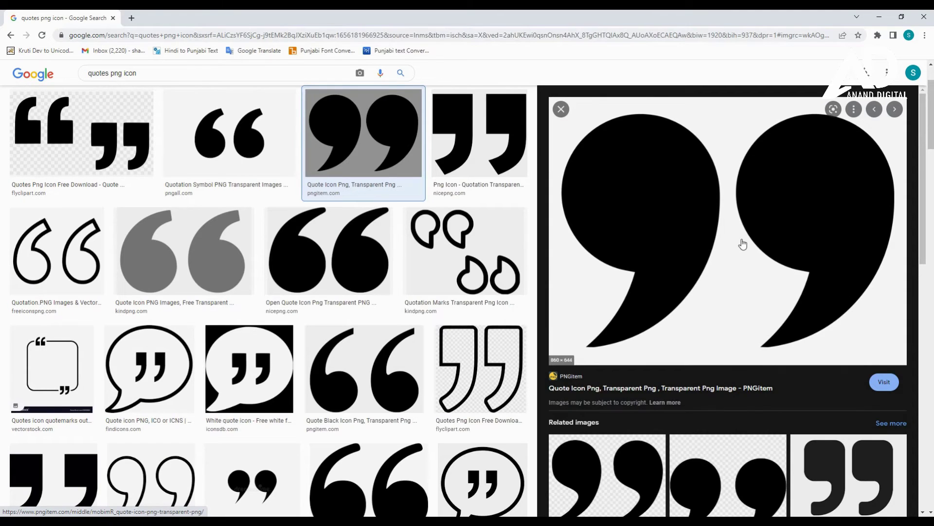
pyautogui.rightClick(707, 219)
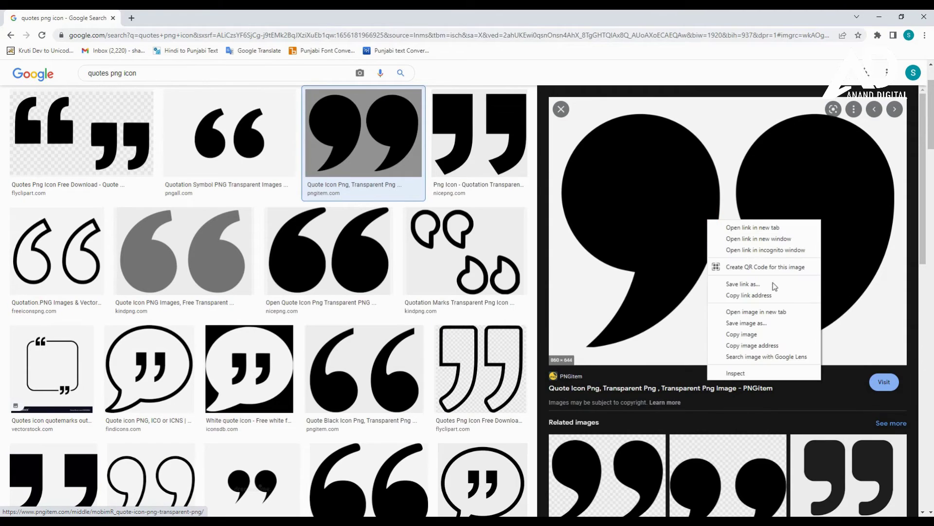
pyautogui.click(759, 333)
pyautogui.rightClick(679, 211)
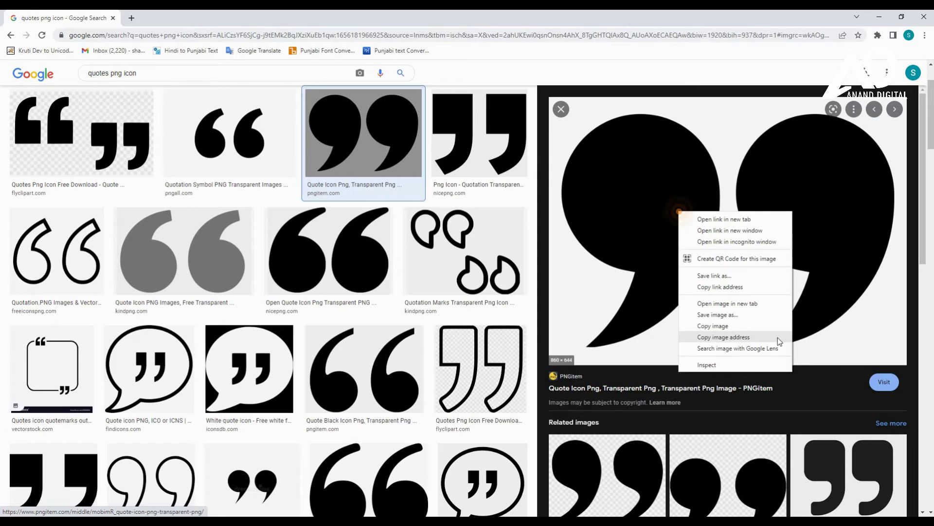
pyautogui.rightClick(665, 236)
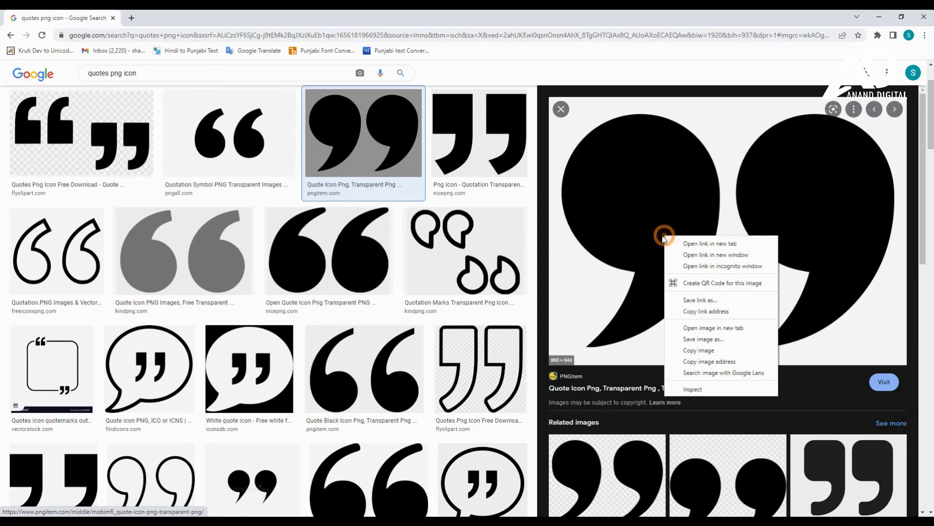
pyautogui.click(714, 340)
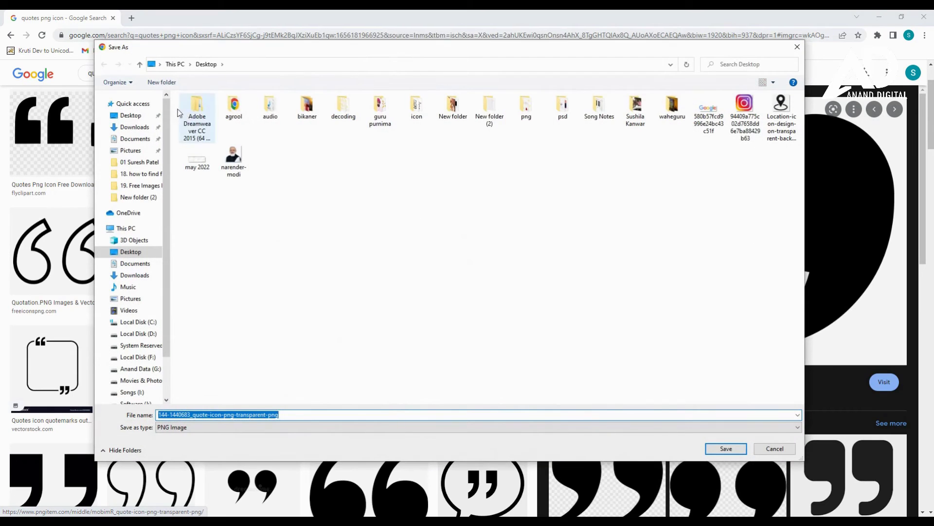
pyautogui.click(128, 127)
pyautogui.click(725, 449)
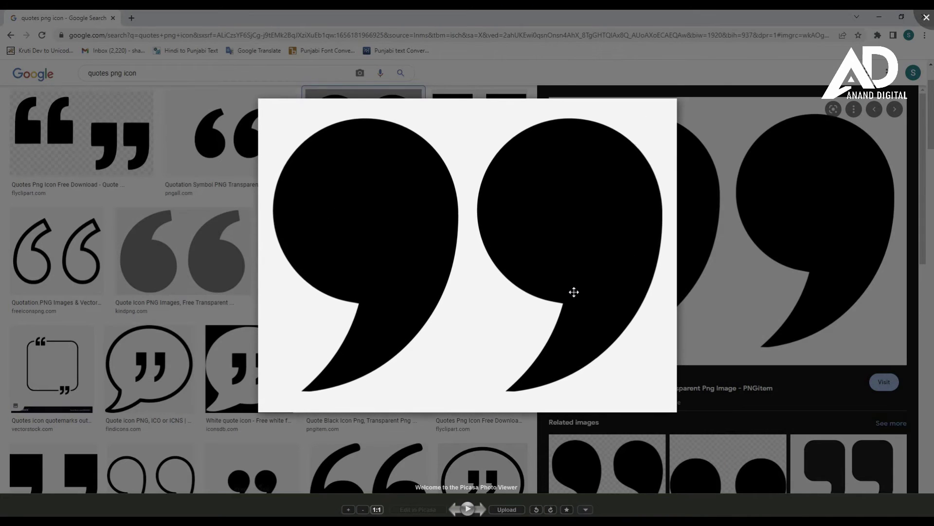
pyautogui.press('Escape')
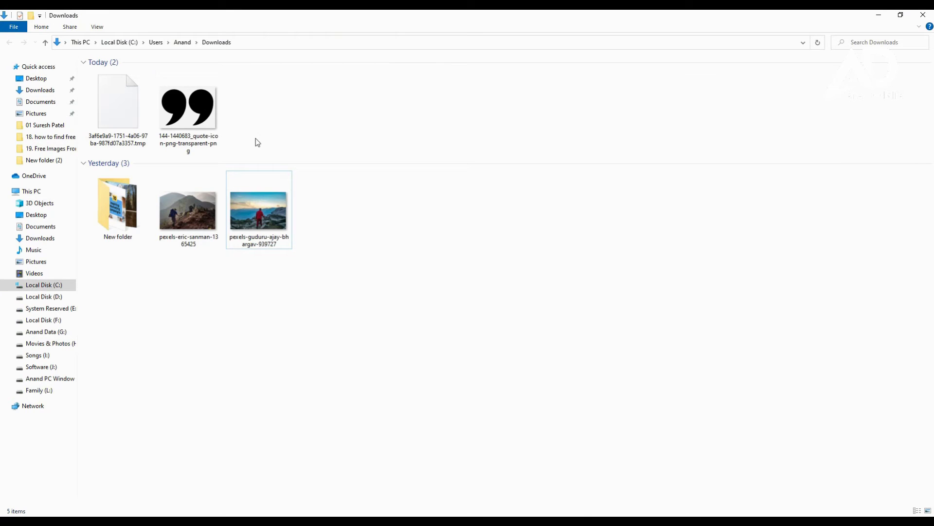
# - Place the downloaded quote icon from the Downloads folder into the Photoshop document at 100% scale and commit it
pyautogui.click(189, 110)
pyautogui.moveTo(120, 113); pyautogui.dragTo(371, 332)
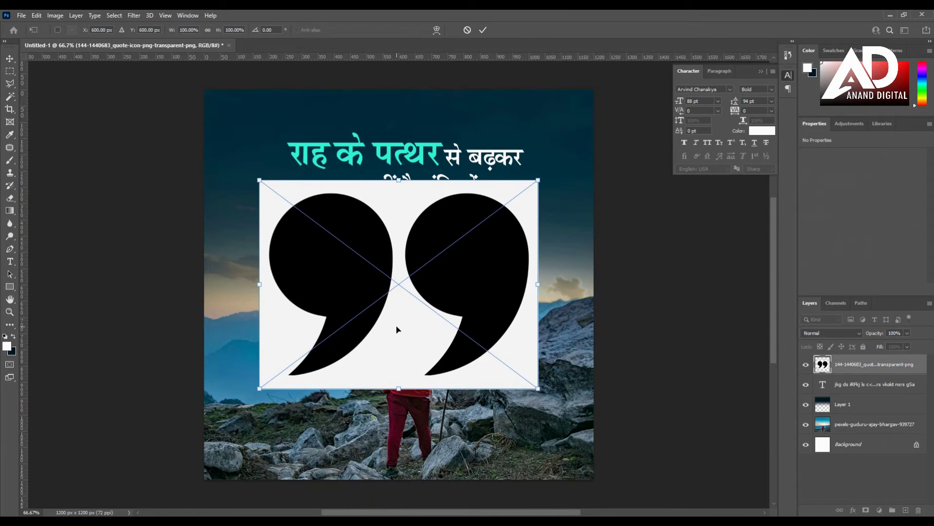
pyautogui.press('Return')
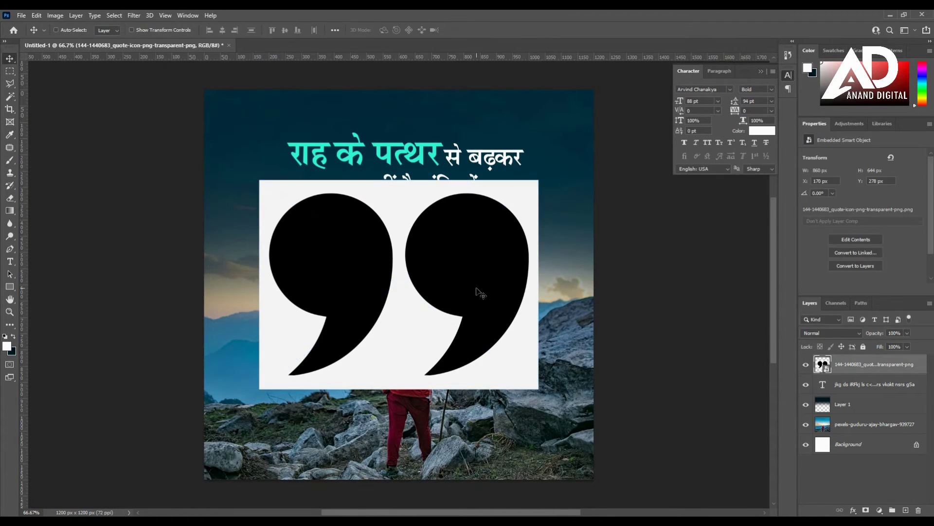
# - Save the document as a Photoshop file named post1 in the desktop folder New folder (2)
pyautogui.press('ctrl')
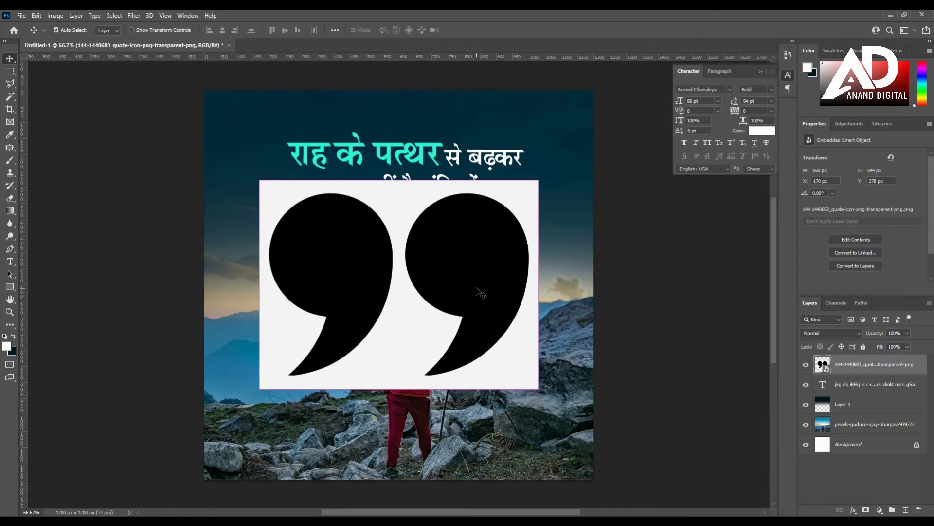
pyautogui.hotkey('ctrl', 's')
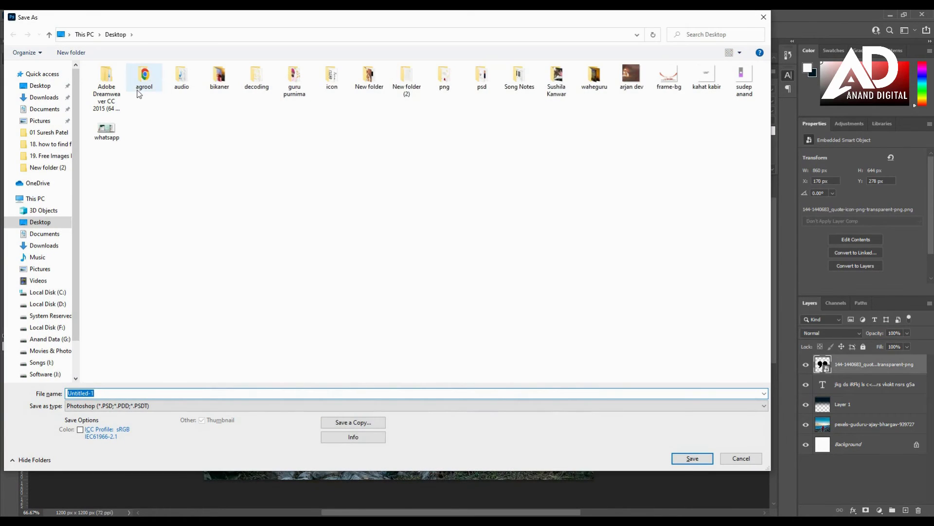
pyautogui.doubleClick(408, 74)
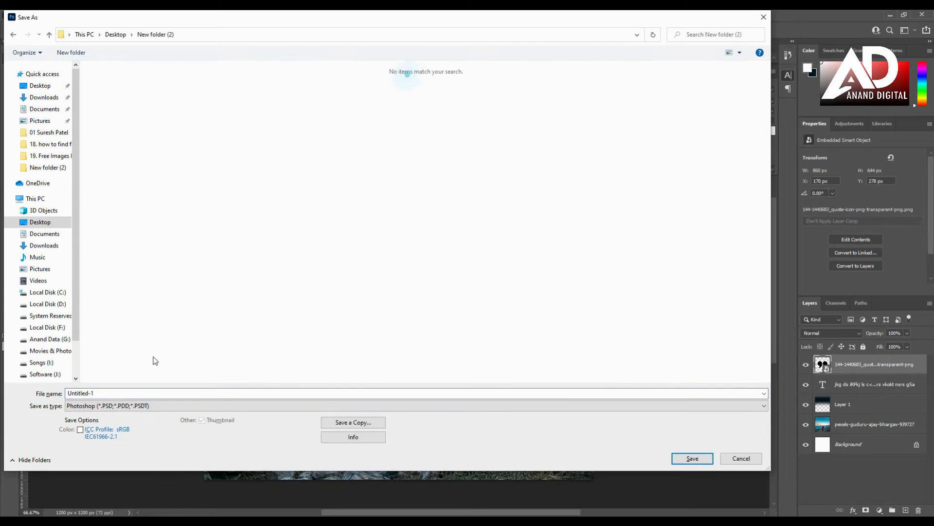
pyautogui.doubleClick(113, 392)
pyautogui.write('post1')
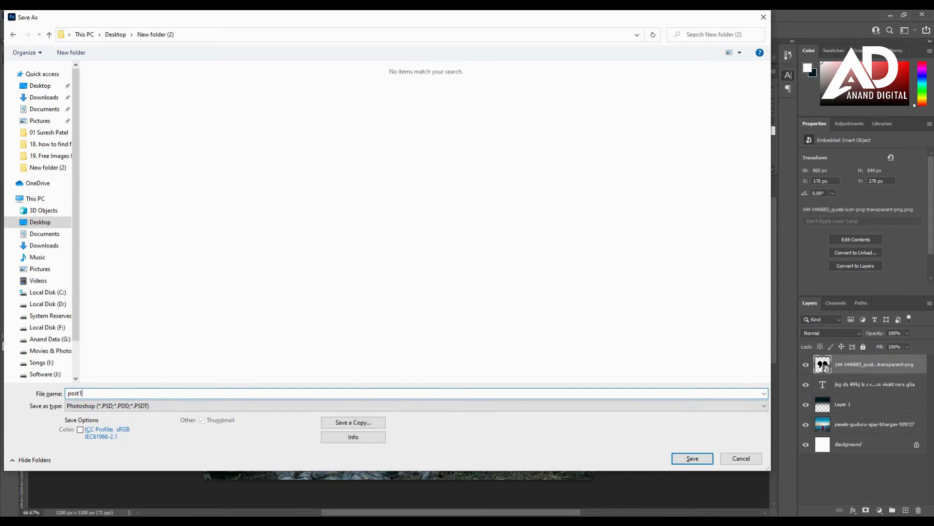
pyautogui.press('Return')
pyautogui.press('Return')
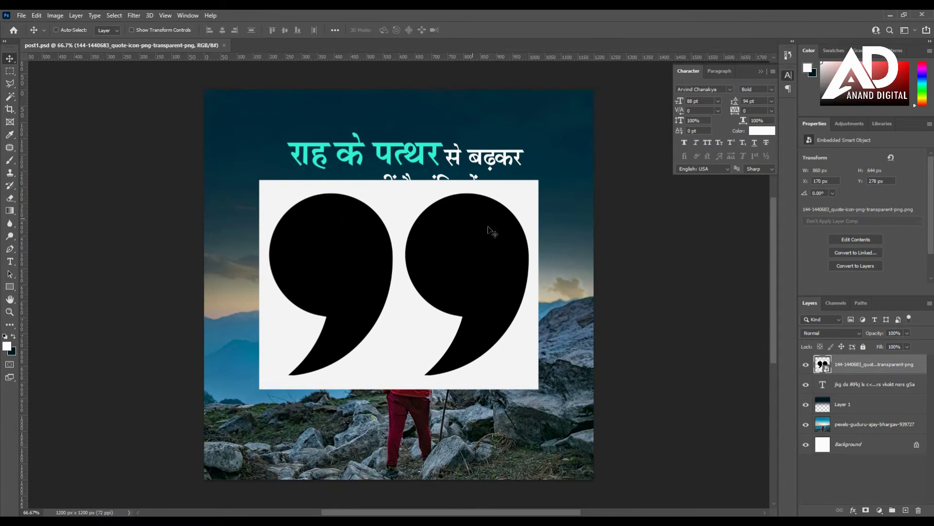
# - Rasterize the quote icon layer and select both black quotation marks with the Magic Wand
pyautogui.rightClick(859, 369)
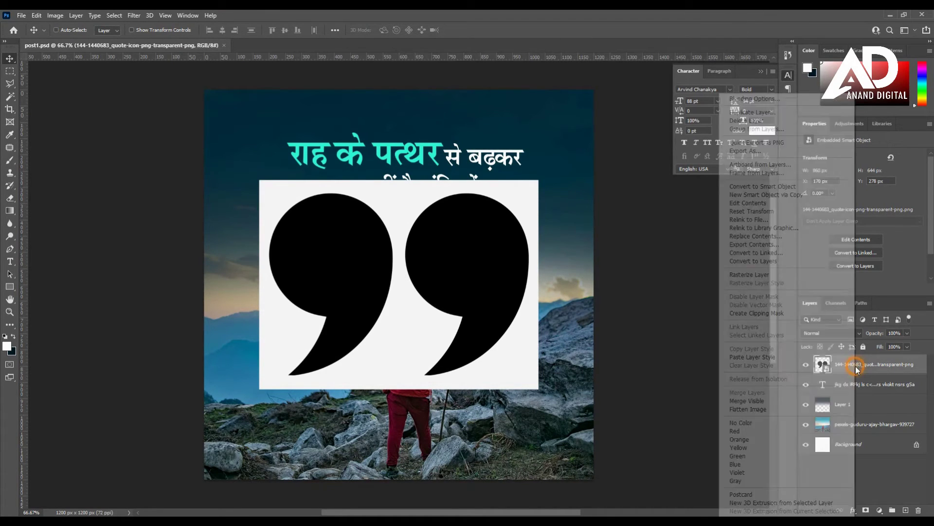
pyautogui.click(763, 276)
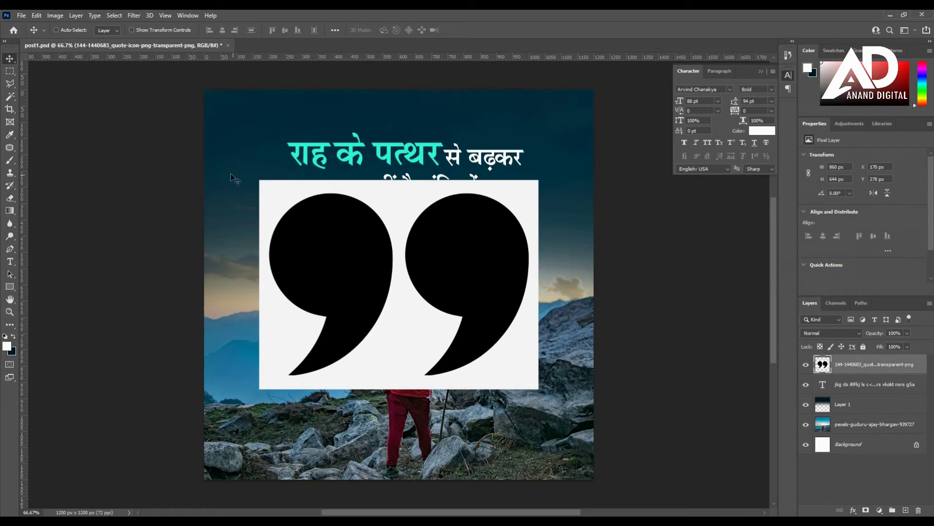
pyautogui.moveTo(10, 96); pyautogui.dragTo(62, 115)
pyautogui.click(351, 256)
pyautogui.keyDown('shift'); pyautogui.click(465, 256); pyautogui.keyUp('shift')
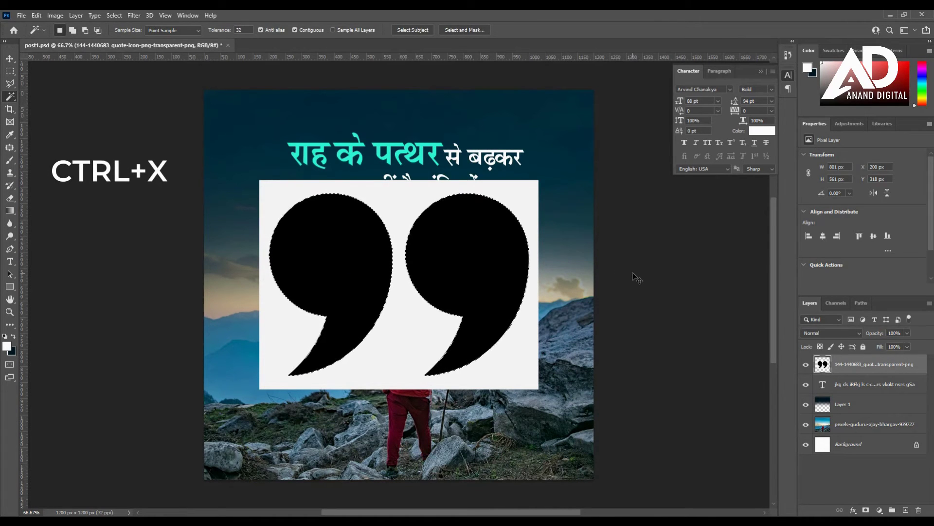
# - Cut the selected quotation marks, delete the leftover white icon layer and paste the marks onto a new layer
pyautogui.hotkey('ctrl', 'x')
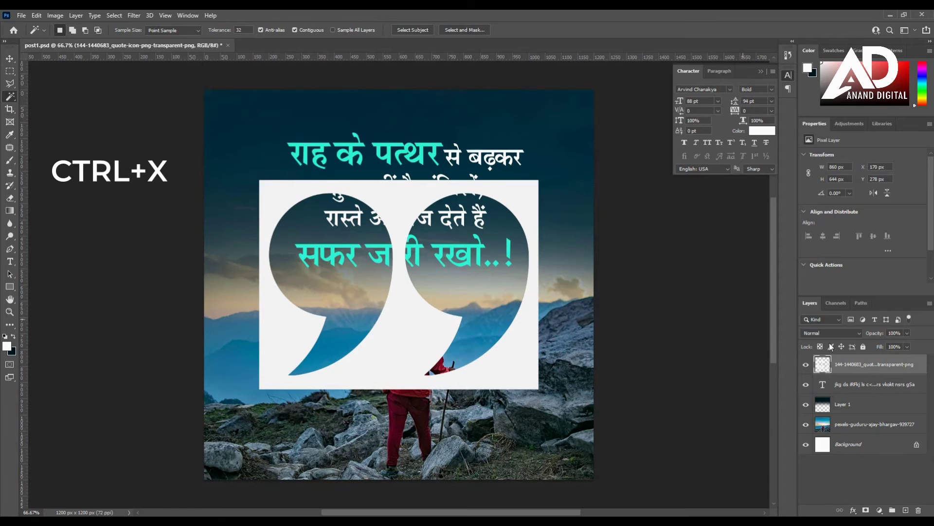
pyautogui.press('Delete')
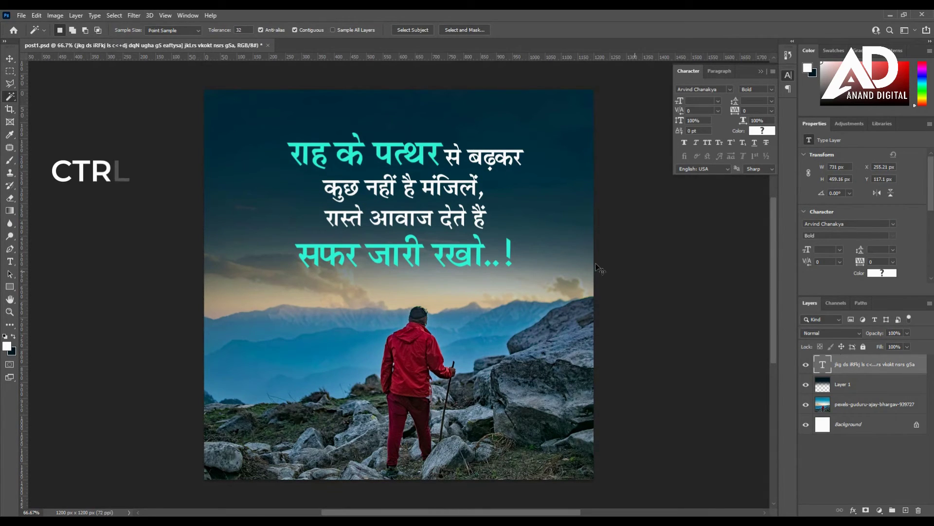
pyautogui.hotkey('ctrl', 'v')
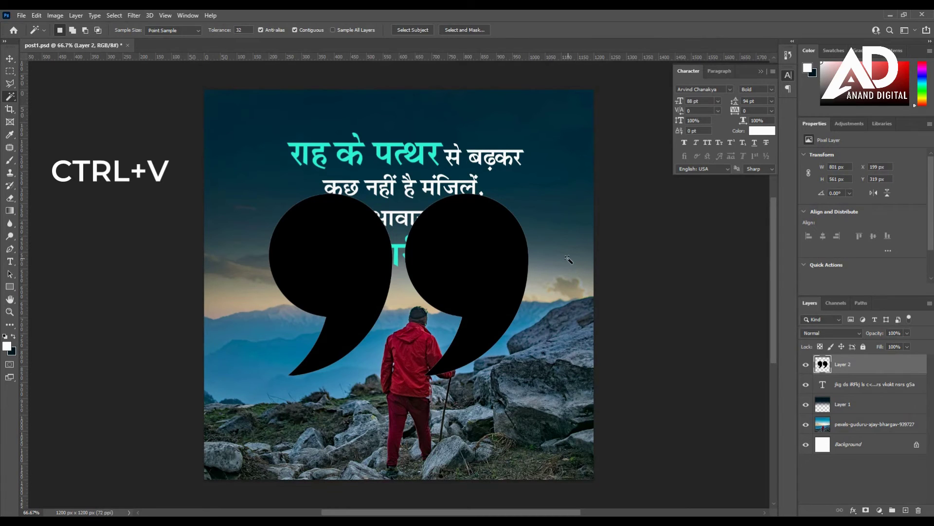
# - Turn the quotation marks 180° into opening marks, scaled to about 153 x 107 px and centered above the quote's first line
pyautogui.press('v')
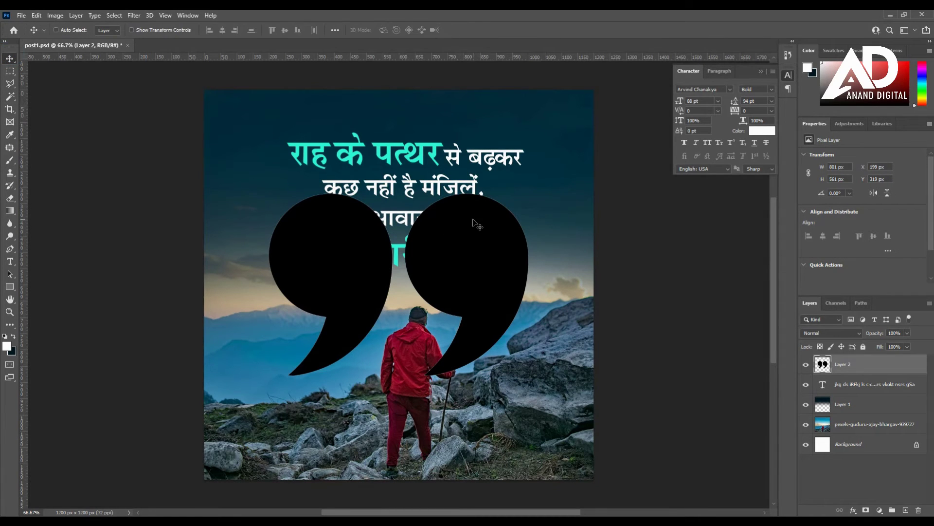
pyautogui.press('ctrl')
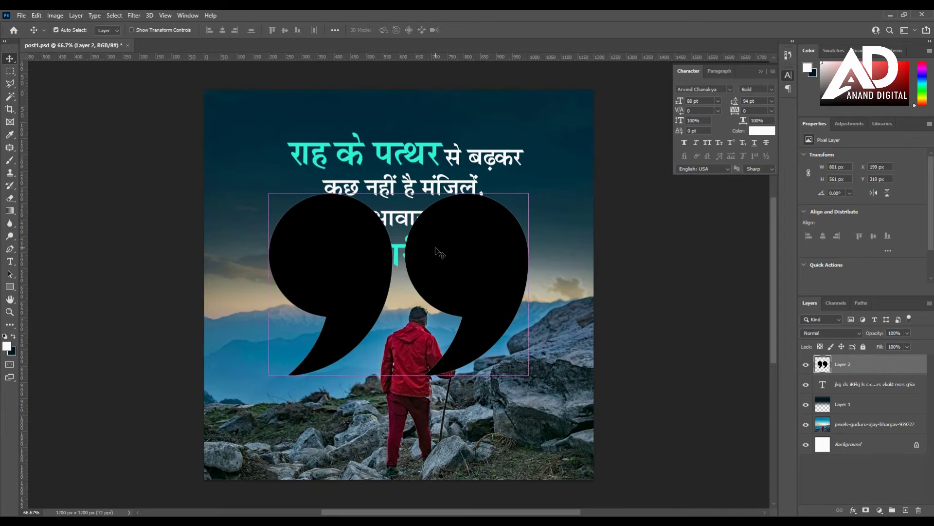
pyautogui.hotkey('ctrl', 't')
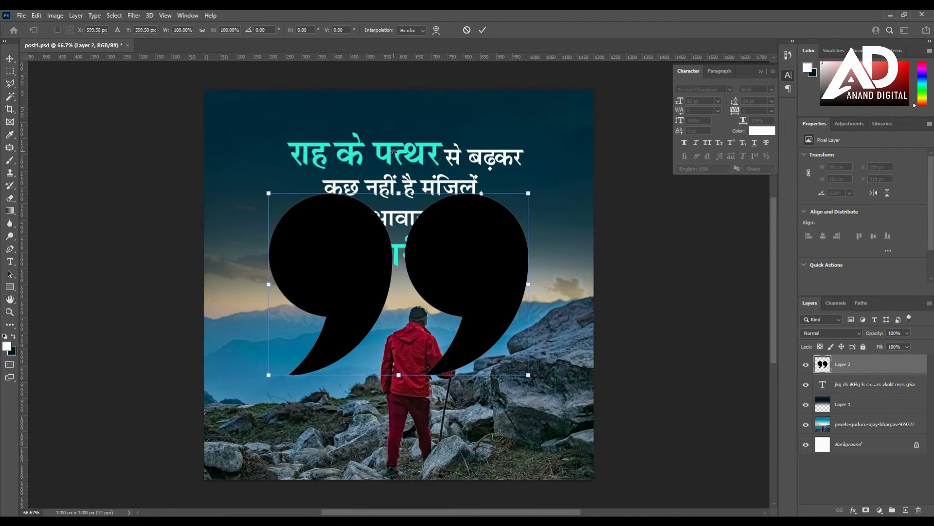
pyautogui.moveTo(539, 186); pyautogui.dragTo(335, 341)
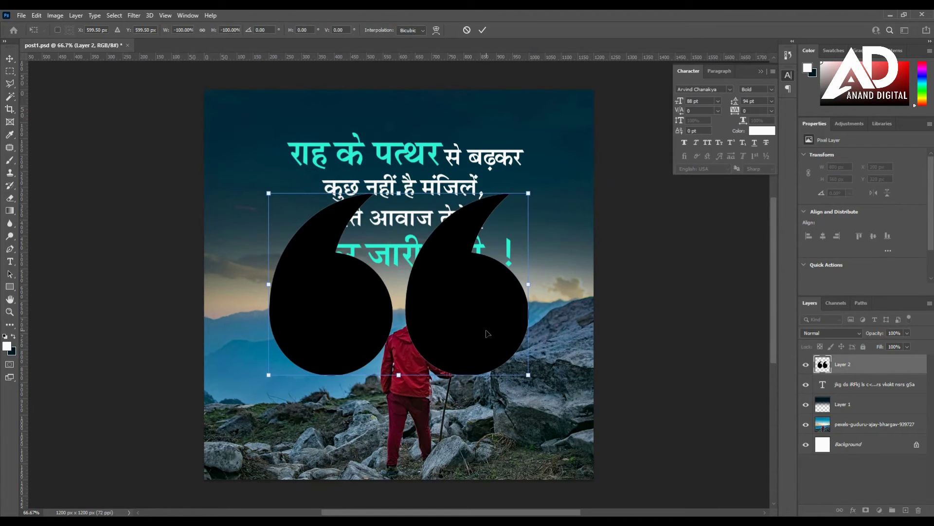
pyautogui.moveTo(528, 374); pyautogui.dragTo(413, 122)
pyautogui.press('Return')
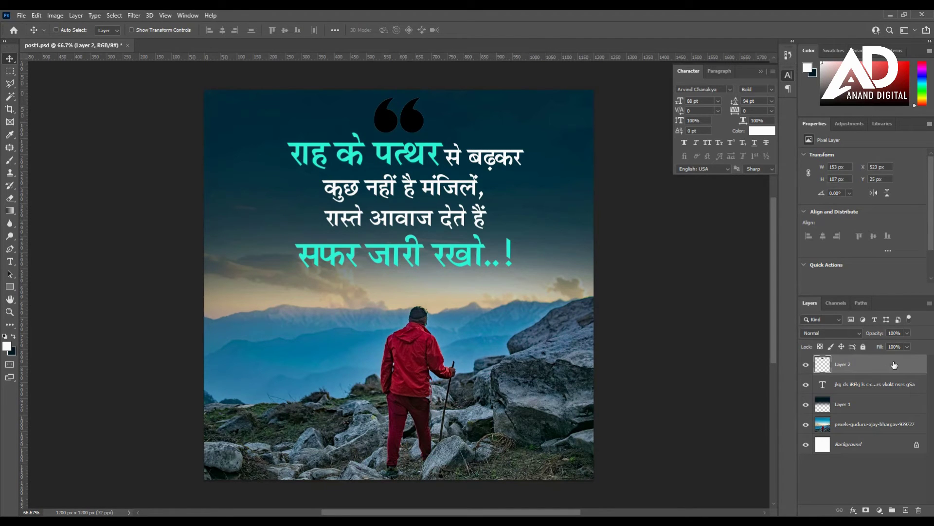
# - Give the quotation marks layer a white (ffffff) Color Overlay at 100% opacity
pyautogui.doubleClick(898, 364)
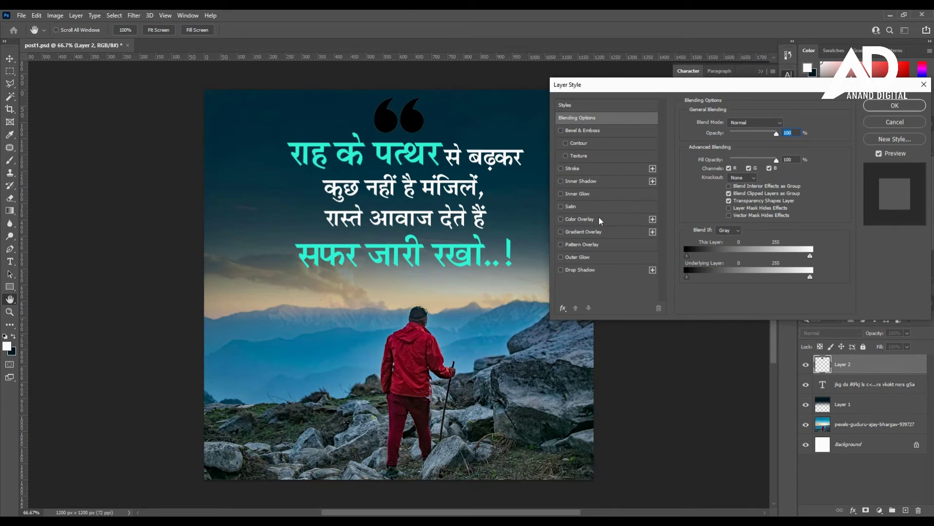
pyautogui.click(577, 219)
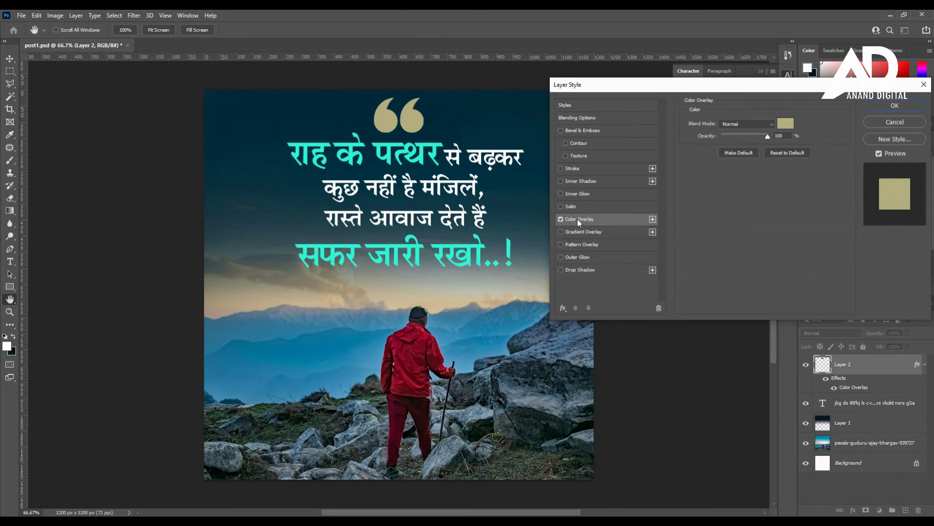
pyautogui.click(786, 124)
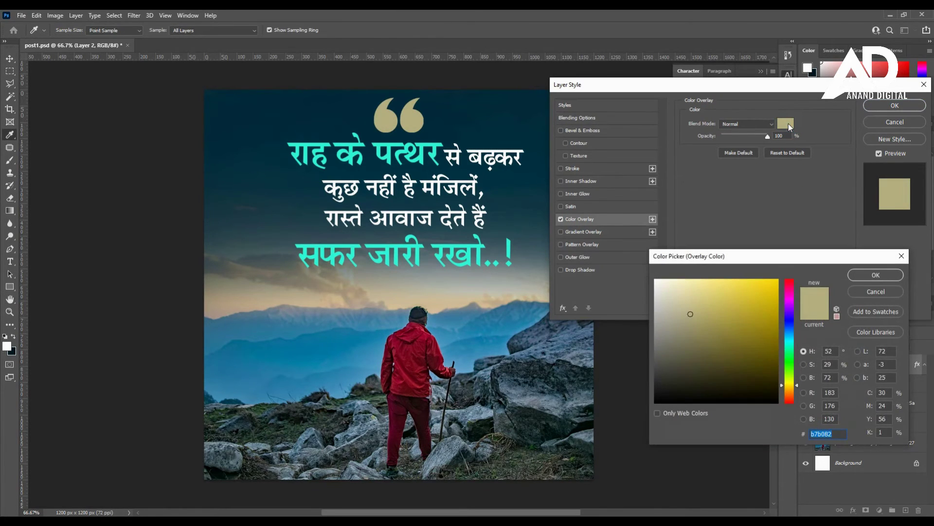
pyautogui.moveTo(688, 292); pyautogui.dragTo(653, 277)
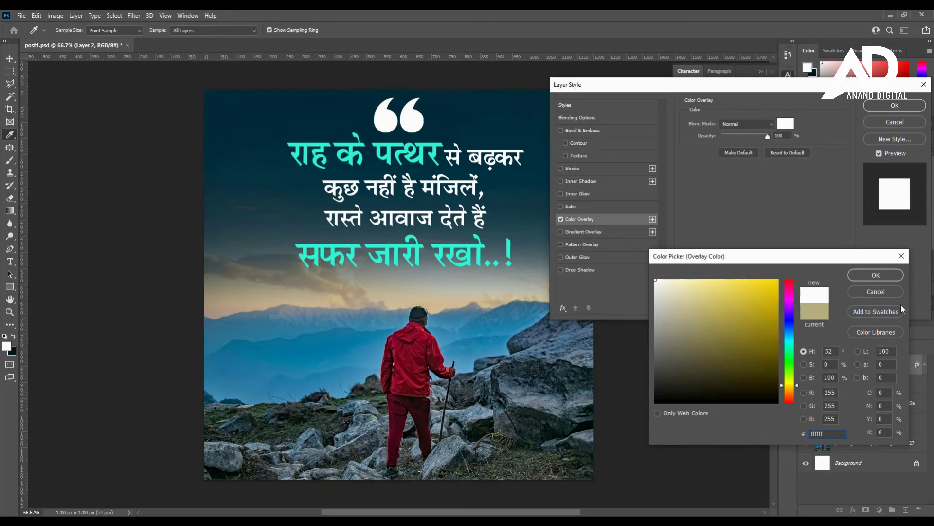
pyautogui.click(875, 275)
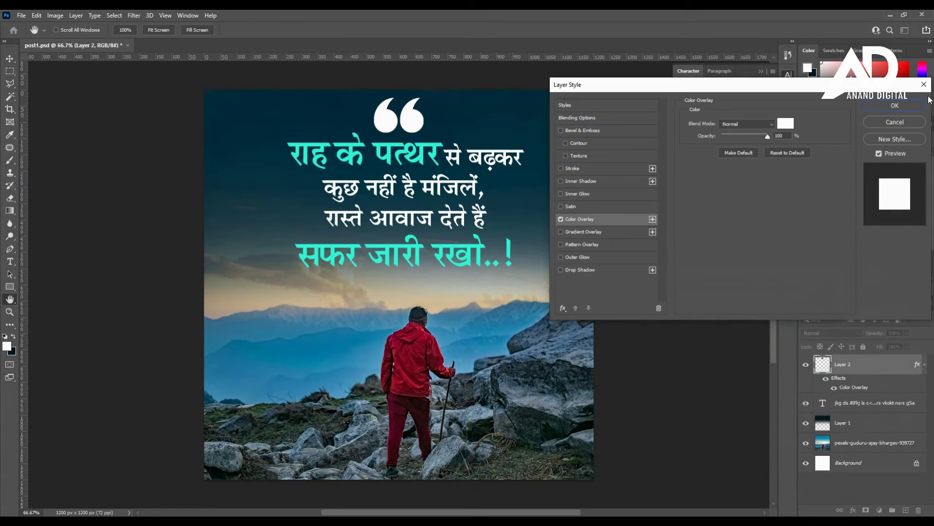
pyautogui.click(892, 105)
# - Scale the quotation marks down to about 107 x 75 px and place them centrally above the quote, at about X 547, Y 43 px
pyautogui.hotkey('ctrl', 't')
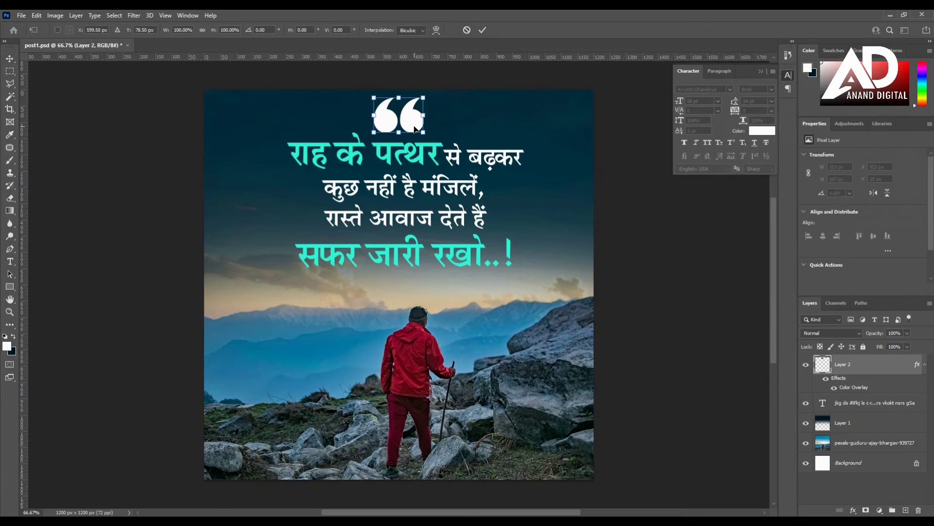
pyautogui.moveTo(423, 132)
pyautogui.mouseDown()
pyautogui.moveTo(416, 127)
pyautogui.moveTo(434, 127)
pyautogui.mouseUp()
pyautogui.press('Return')
pyautogui.press('Up')
pyautogui.press('Up')
pyautogui.press('Up')
pyautogui.press('Up')
pyautogui.press('Up')
pyautogui.press('Up')
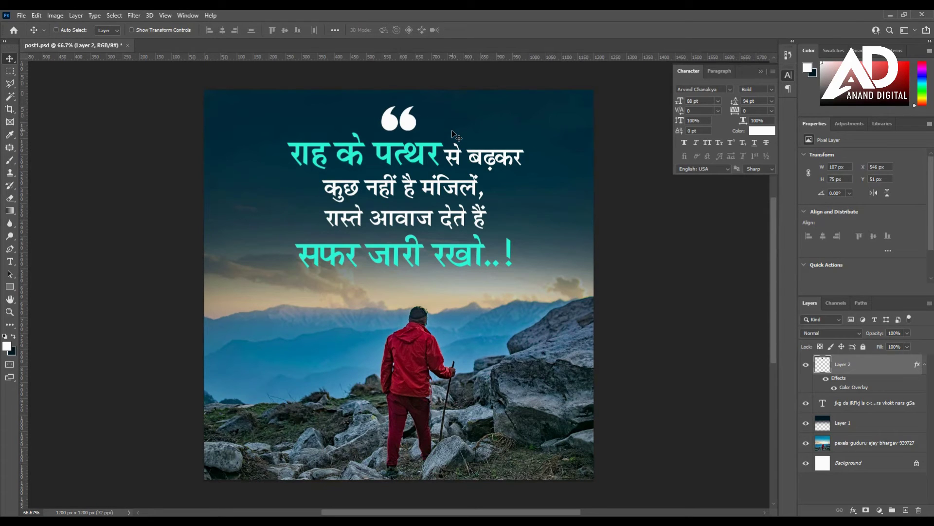
pyautogui.moveTo(453, 134)
pyautogui.mouseDown()
pyautogui.moveTo(321, 159)
pyautogui.moveTo(457, 131)
pyautogui.mouseUp()
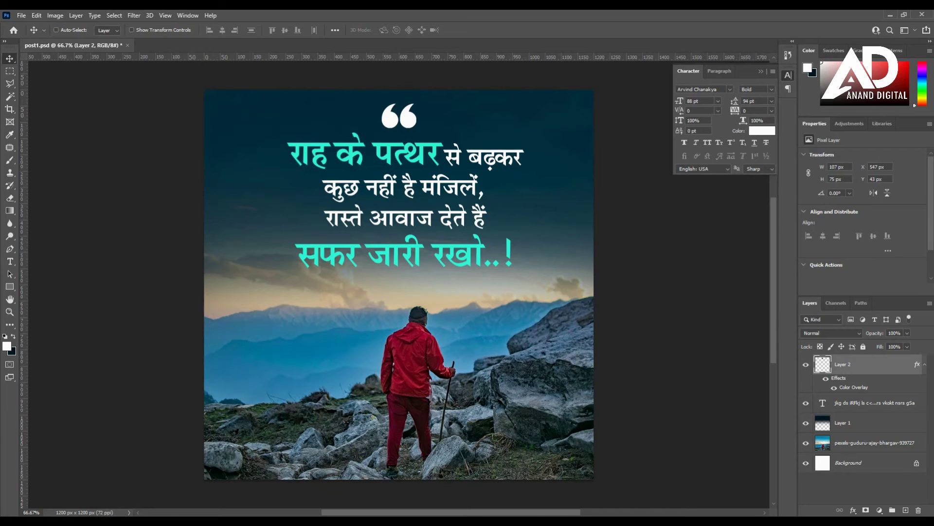
# - Switch to the browser and search Google Images for "divider border png"
pyautogui.hotkey('alt', 'Tab')
pyautogui.click(141, 73)
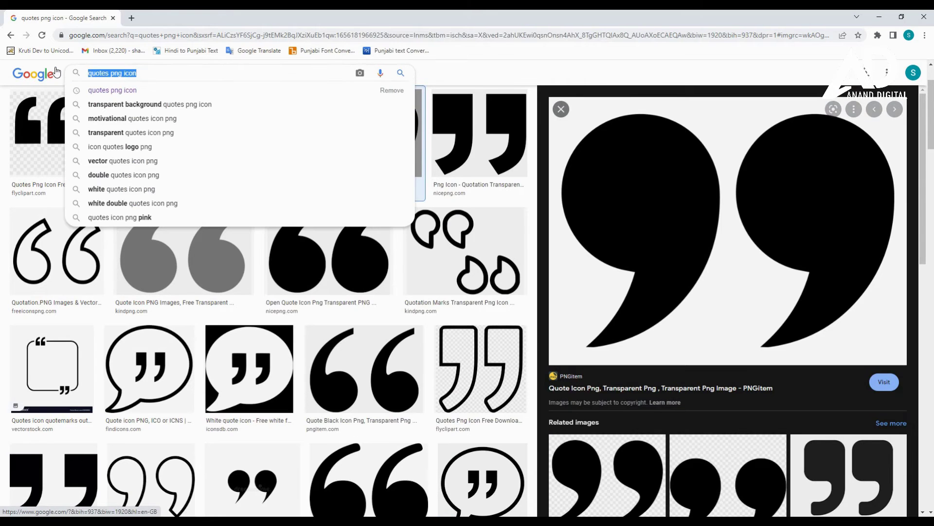
pyautogui.write('bor')
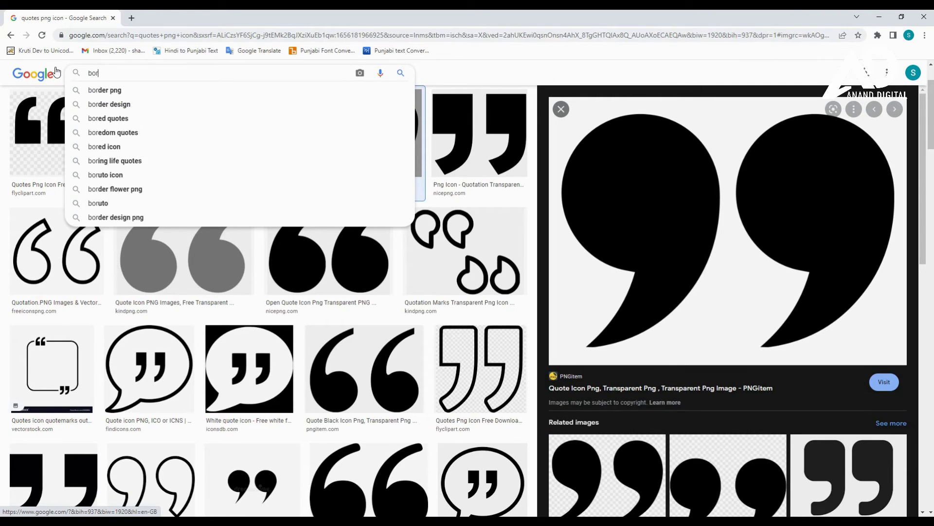
pyautogui.write('der d')
pyautogui.hotkey('ctrl', 'a')
pyautogui.write('d')
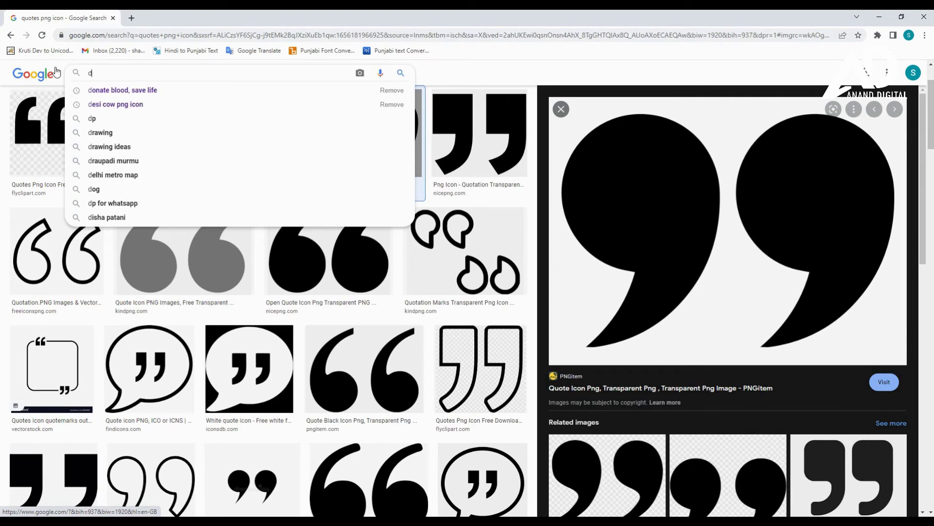
pyautogui.write('ivider bord')
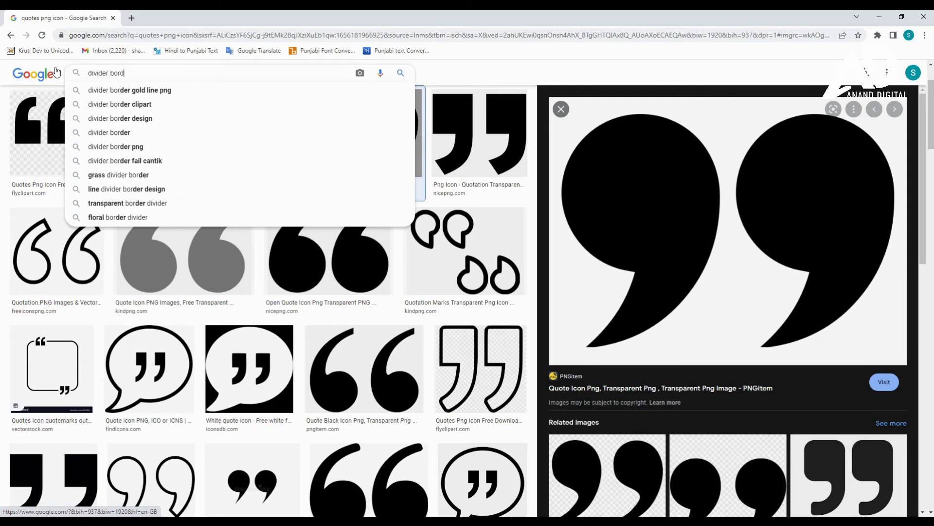
pyautogui.write('er png')
pyautogui.press('Return')
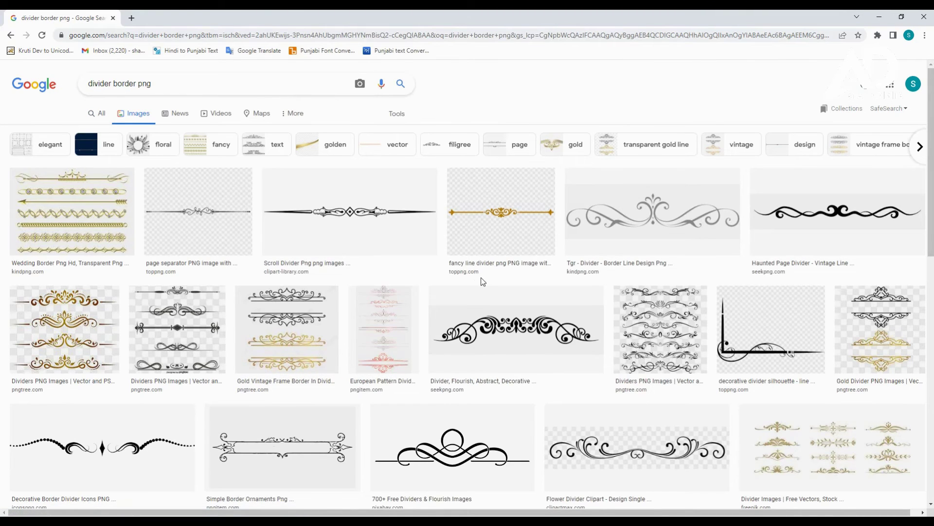
# - Browse the divider images and download the thin swirling-lines divider with two mirrored curls from Freepnglogos, checking the saved file in a viewer
pyautogui.scroll(-2, 435, 259)
pyautogui.scroll(-3, 433, 259)
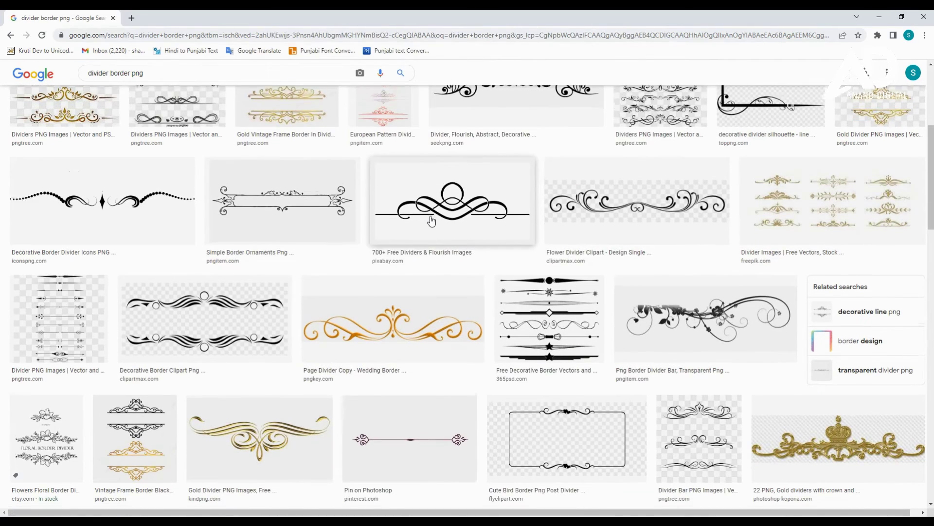
pyautogui.scroll(-8, 434, 225)
pyautogui.scroll(-4, 426, 219)
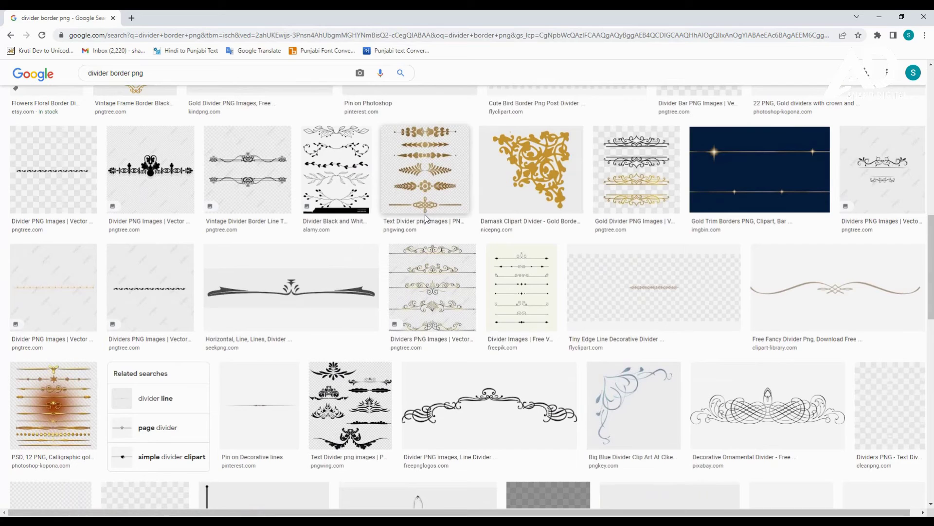
pyautogui.scroll(-5, 425, 218)
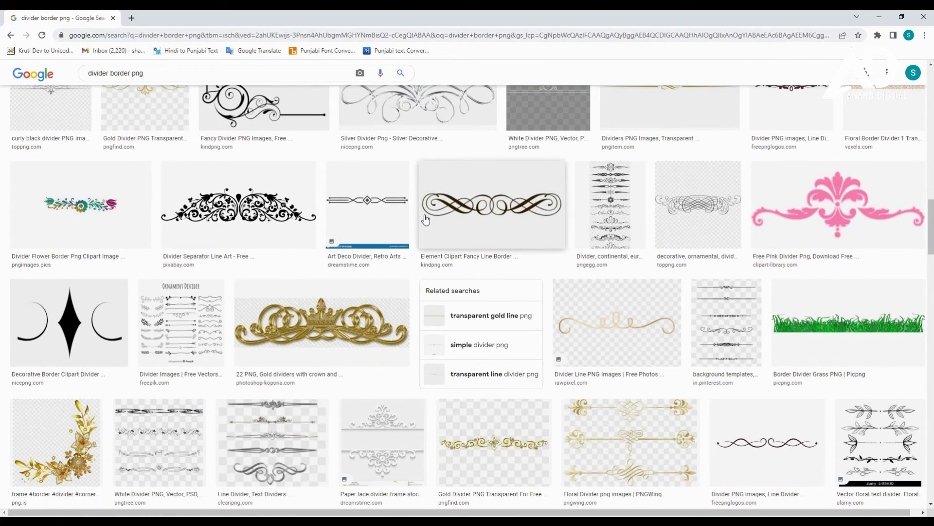
pyautogui.scroll(-2, 425, 219)
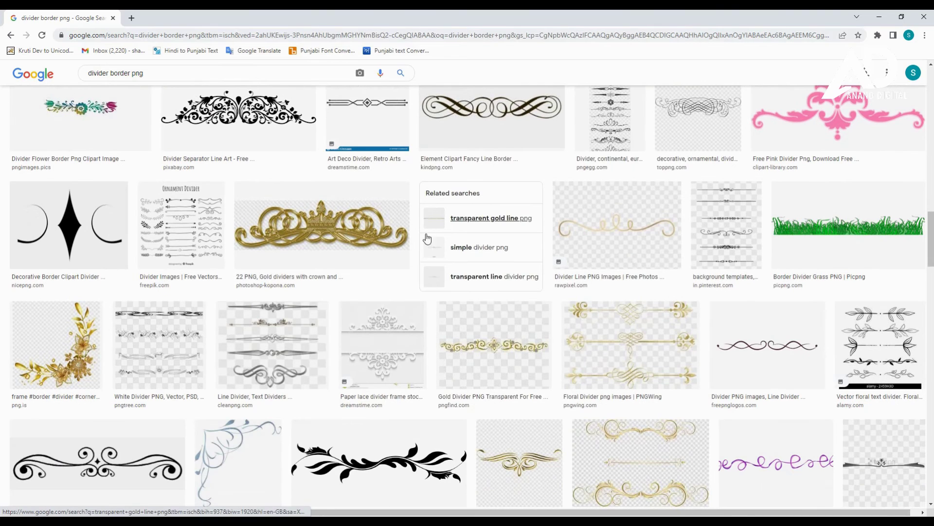
pyautogui.click(783, 358)
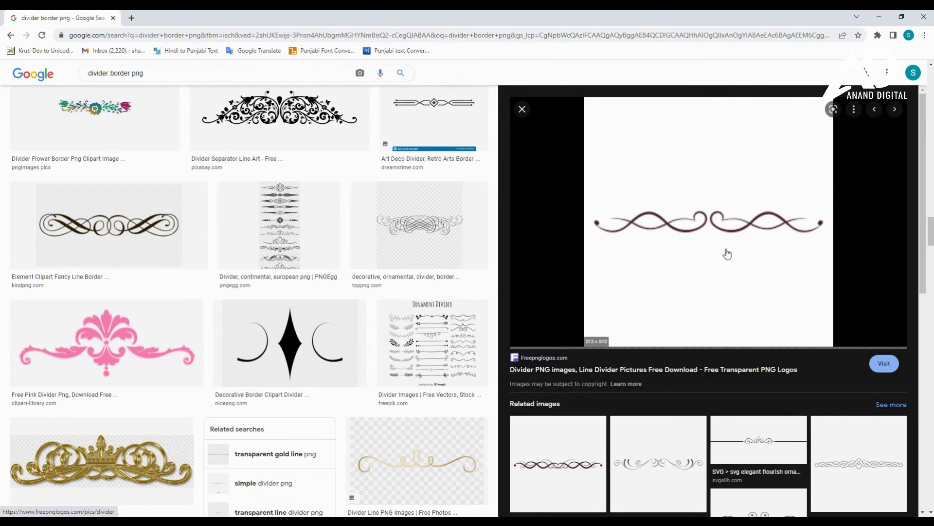
pyautogui.rightClick(675, 223)
pyautogui.click(725, 321)
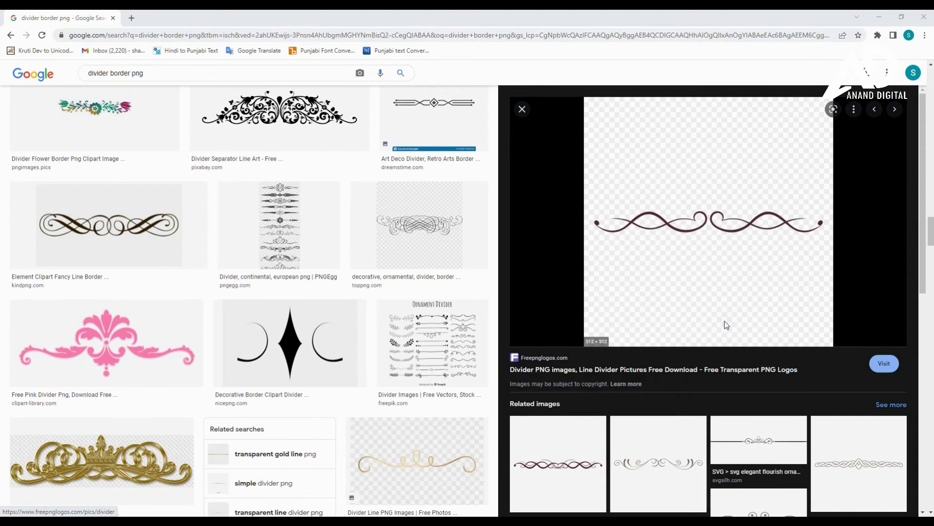
pyautogui.click(726, 448)
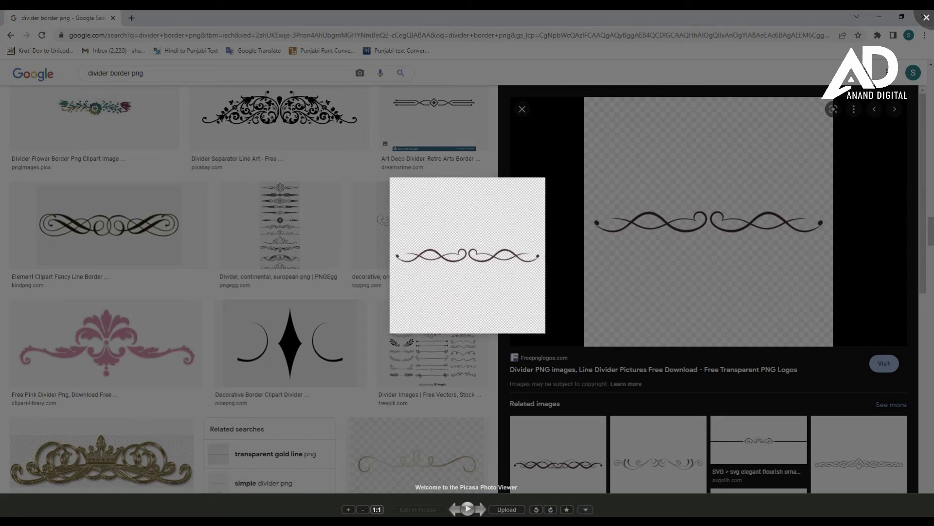
pyautogui.press('Escape')
# - Place the swirling-lines divider from the Downloads folder into the Photoshop post, about 474 x 48 px, just below the last quote line
pyautogui.hotkey('alt', 'Tab')
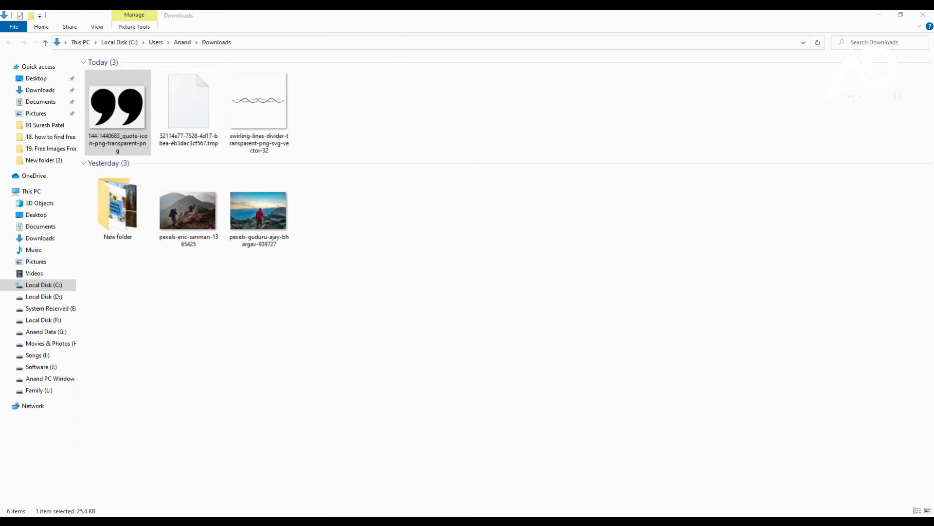
pyautogui.rightClick(415, 102)
pyautogui.click(340, 100)
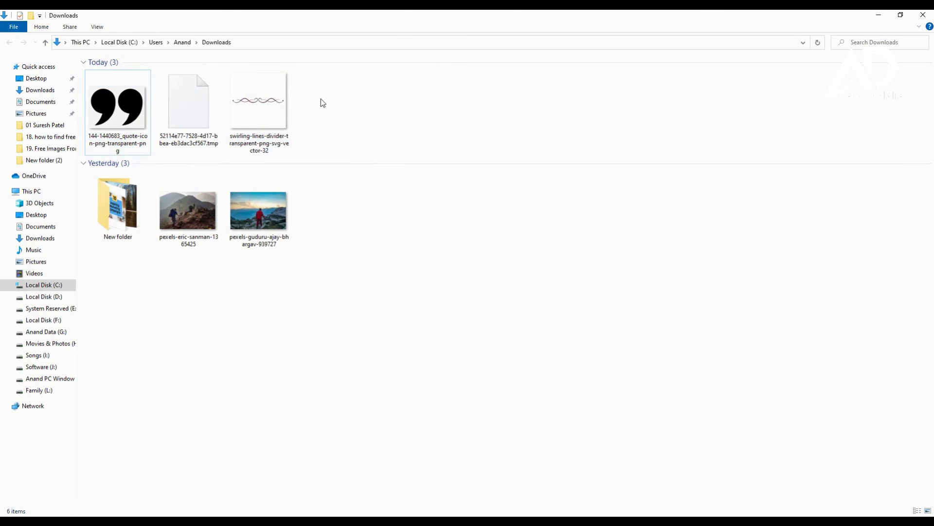
pyautogui.moveTo(188, 105); pyautogui.dragTo(406, 288)
pyautogui.press('Return')
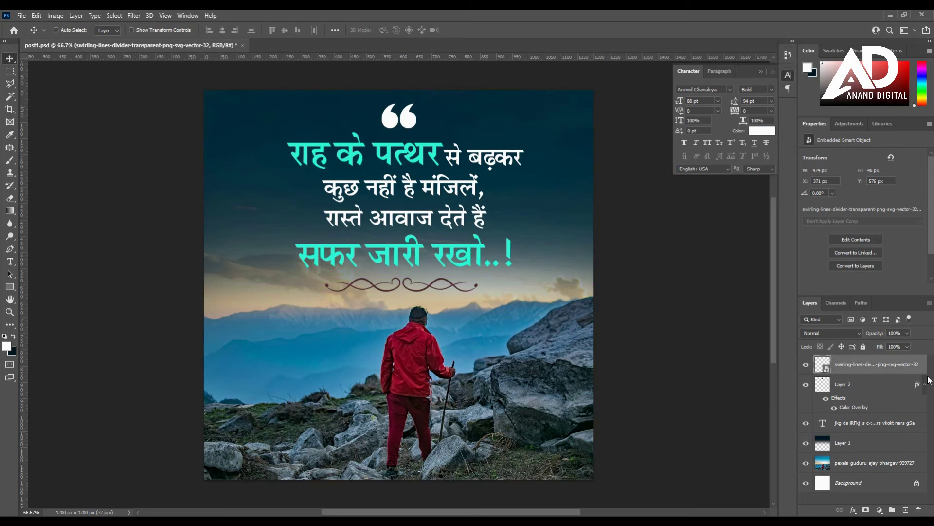
# - Rename the placed divider's layer as border
pyautogui.doubleClick(908, 370)
pyautogui.write('divider')
pyautogui.press('Escape')
pyautogui.doubleClick(858, 368)
pyautogui.write('border')
pyautogui.press('Return')
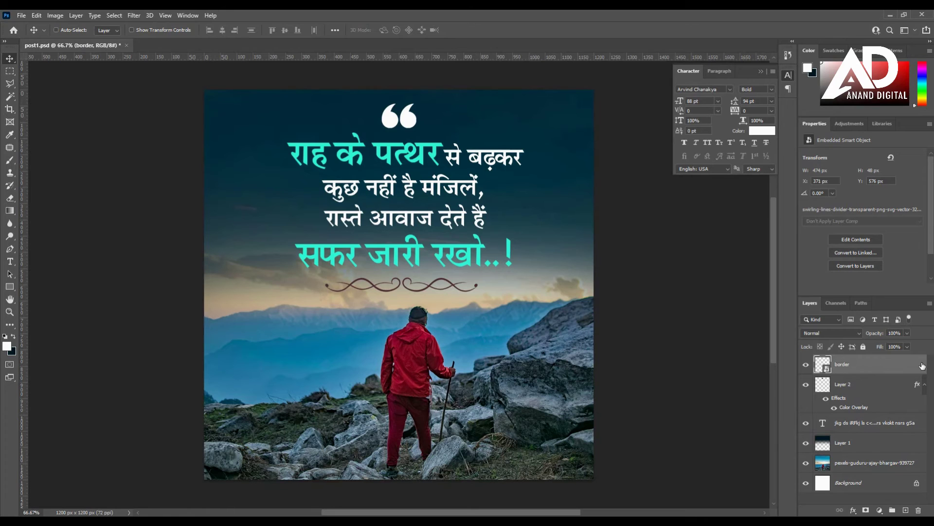
# - Apply a white (ffffff) Color Overlay to the border layer
pyautogui.doubleClick(909, 365)
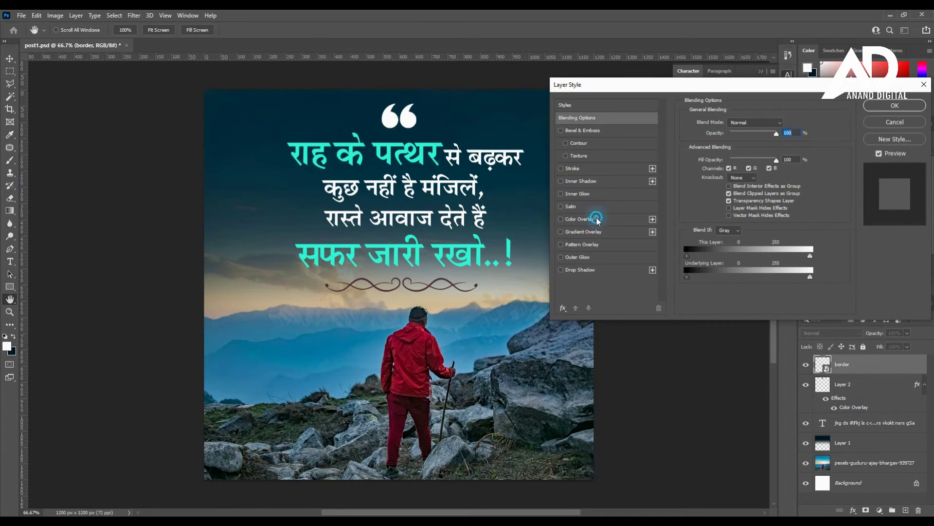
pyautogui.click(581, 219)
pyautogui.click(786, 124)
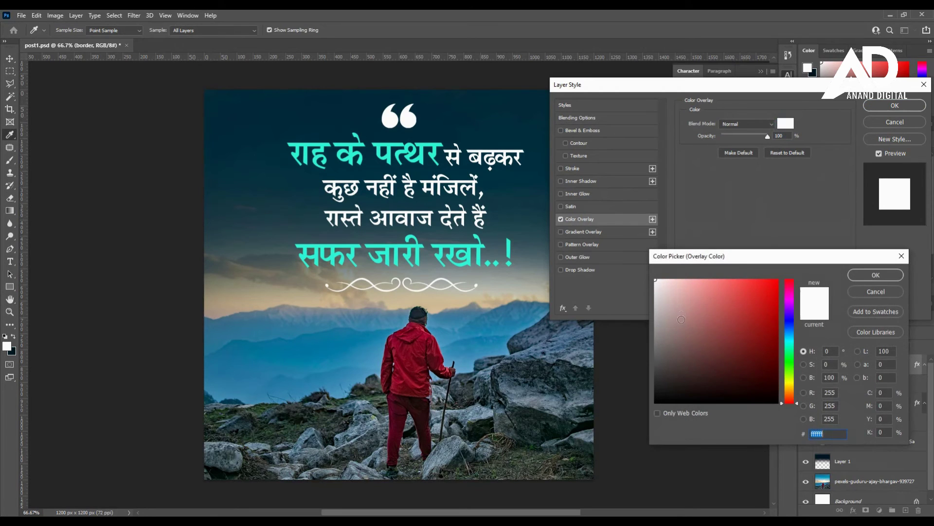
pyautogui.click(864, 276)
pyautogui.press('Return')
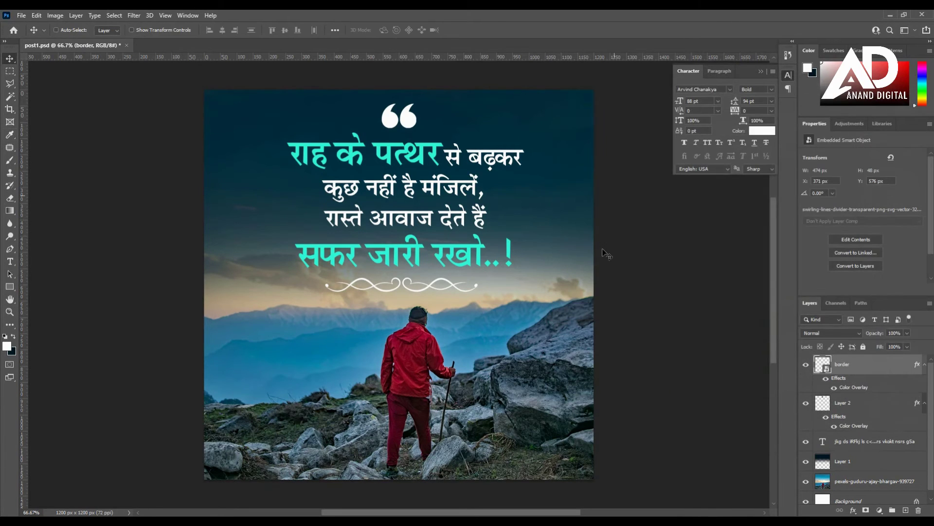
# - Rename the quotation marks layer as quotes and toggle its visibility to check it
pyautogui.keyDown('shift'); pyautogui.click(853, 444); pyautogui.keyUp('shift')
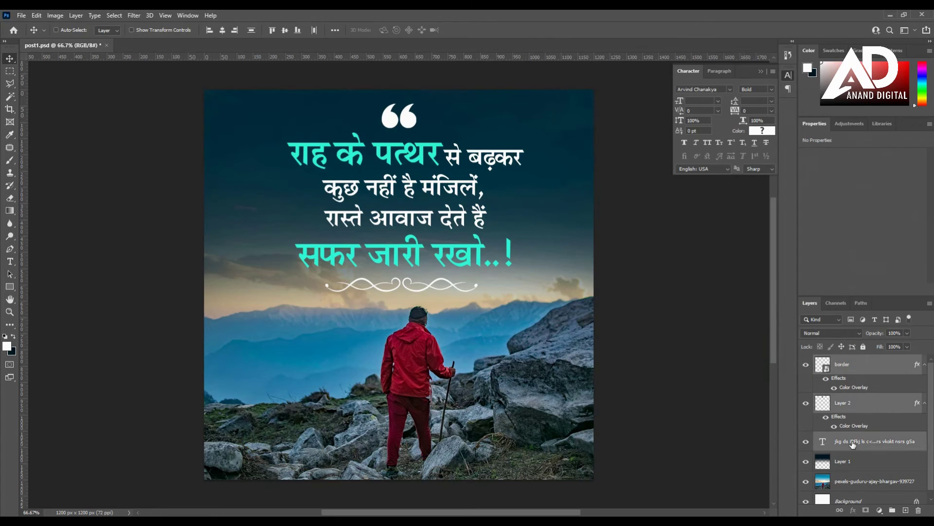
pyautogui.press('ctrl')
pyautogui.click(845, 402)
pyautogui.doubleClick(844, 403)
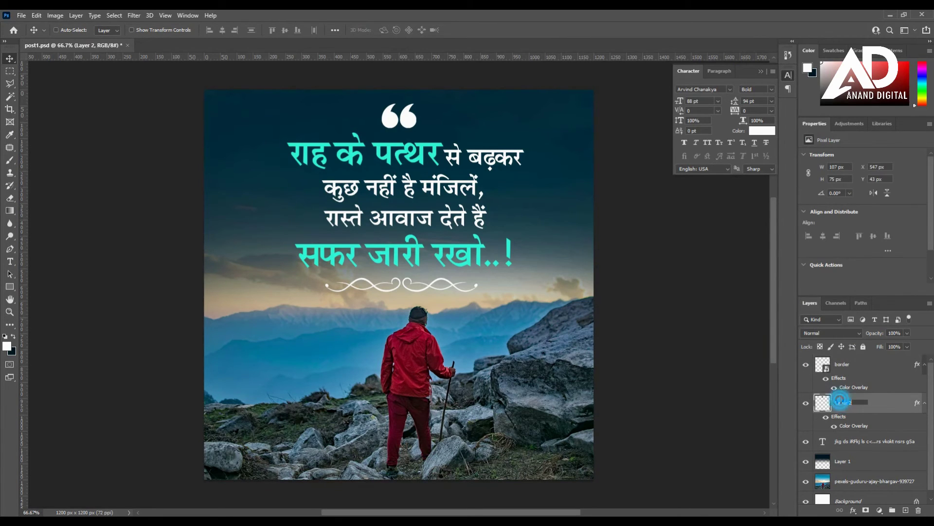
pyautogui.press('Return')
pyautogui.click(806, 403)
pyautogui.click(806, 403)
# - Align the border, quotes and quote text layers by their horizontal centers, first with each other and then with the Background layer
pyautogui.click(856, 369)
pyautogui.keyDown('ctrl'); pyautogui.click(857, 402); pyautogui.keyUp('ctrl')
pyautogui.keyDown('ctrl'); pyautogui.click(853, 441); pyautogui.keyUp('ctrl')
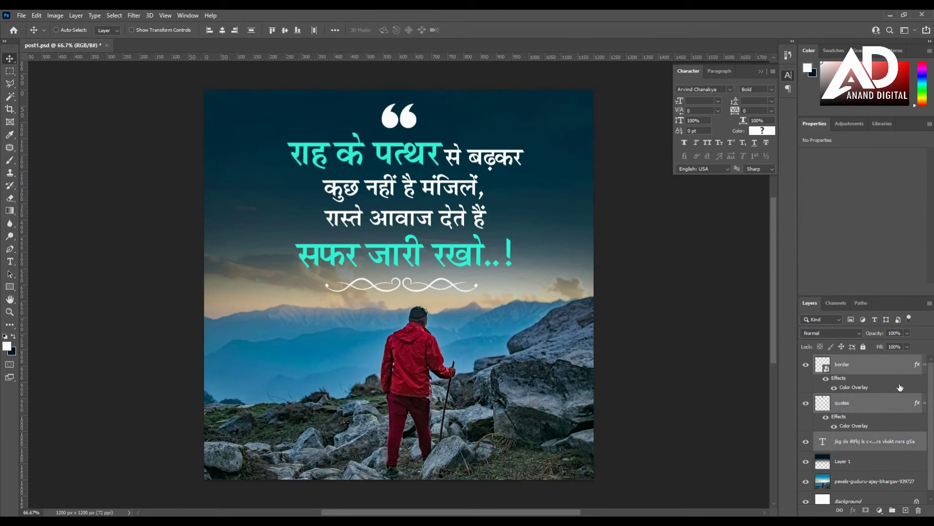
pyautogui.click(222, 31)
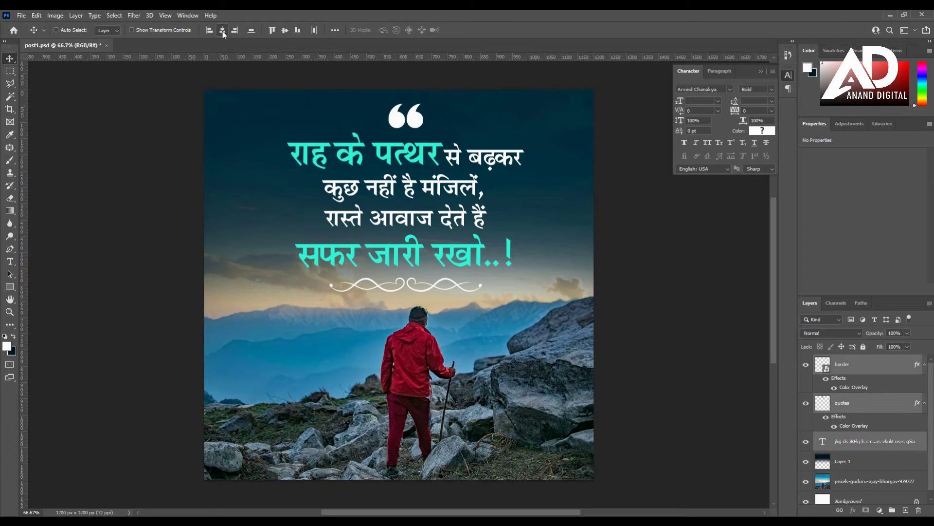
pyautogui.scroll(-1, 830, 423)
pyautogui.keyDown('ctrl'); pyautogui.click(861, 495); pyautogui.keyUp('ctrl')
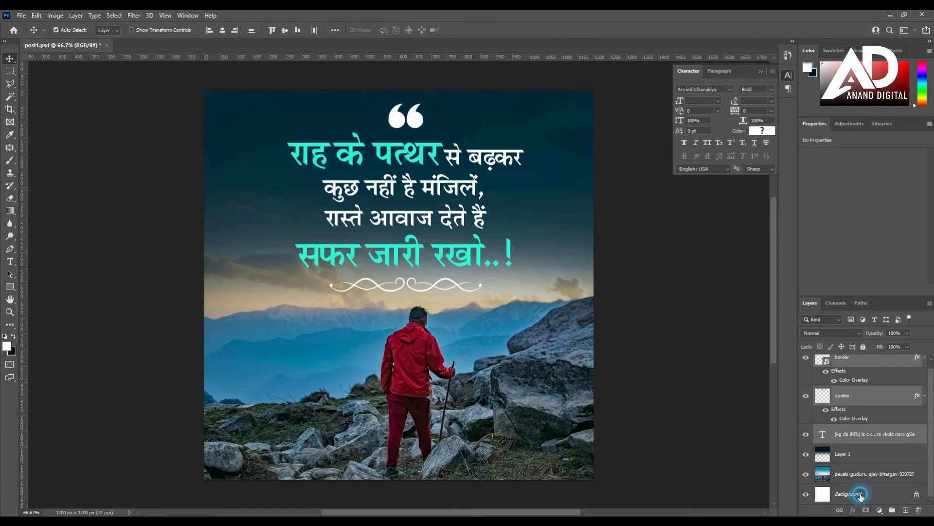
pyautogui.click(222, 30)
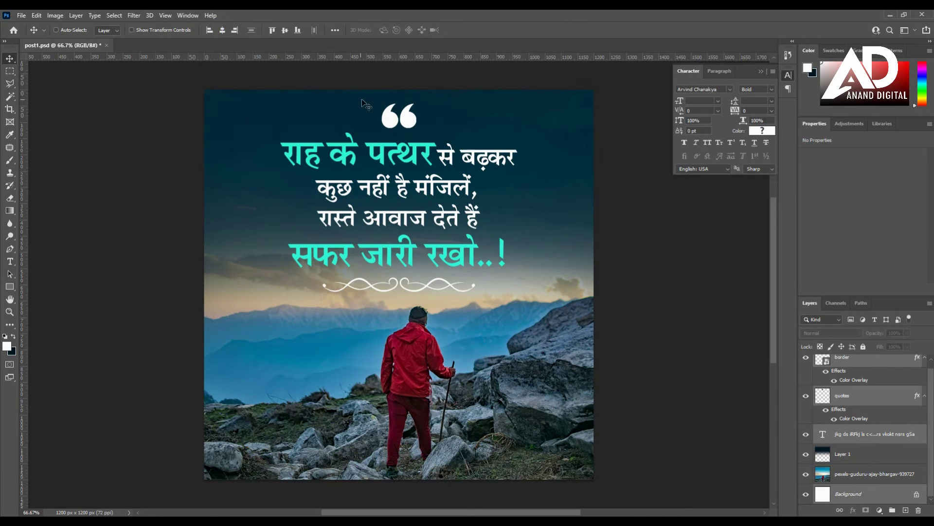
# - Scale the border, quotes and quote text layers down together until the text is about 621 px wide, and move them up slightly
pyautogui.keyDown('ctrl'); pyautogui.click(862, 493); pyautogui.keyUp('ctrl')
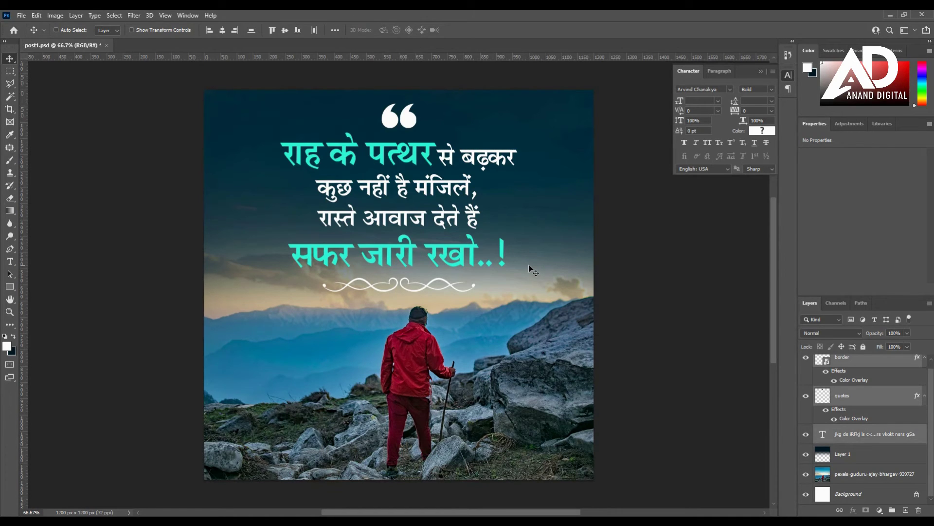
pyautogui.hotkey('ctrl', 't')
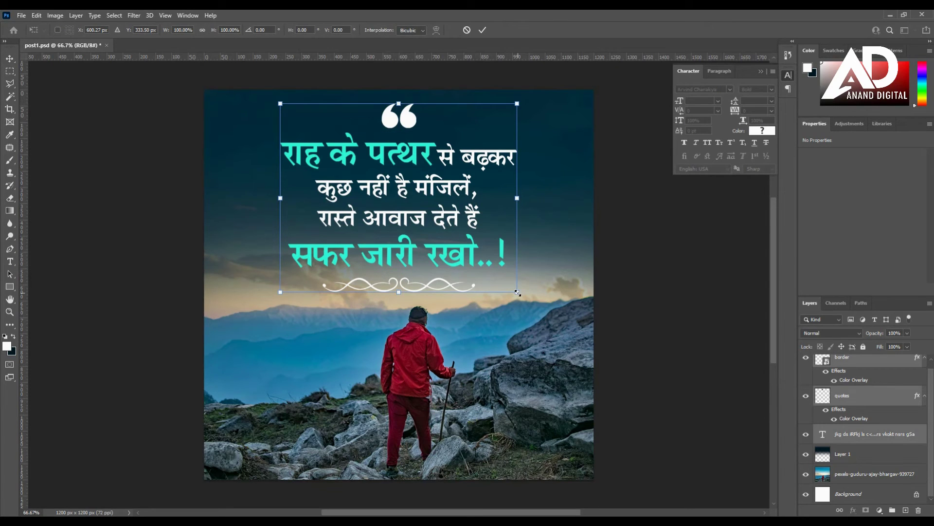
pyautogui.moveTo(516, 292); pyautogui.dragTo(493, 288)
pyautogui.press('Return')
pyautogui.moveTo(411, 229); pyautogui.dragTo(411, 218)
# - Nudge only the quote text layer up towards the quotation marks, to a Y position of about 111 px
pyautogui.rightClick(405, 176)
pyautogui.click(424, 180)
pyautogui.press('Up')
pyautogui.press('Up')
pyautogui.press('Up')
pyautogui.press('Up')
pyautogui.press('Up')
pyautogui.press('Up')
pyautogui.press('Up')
pyautogui.press('Up')
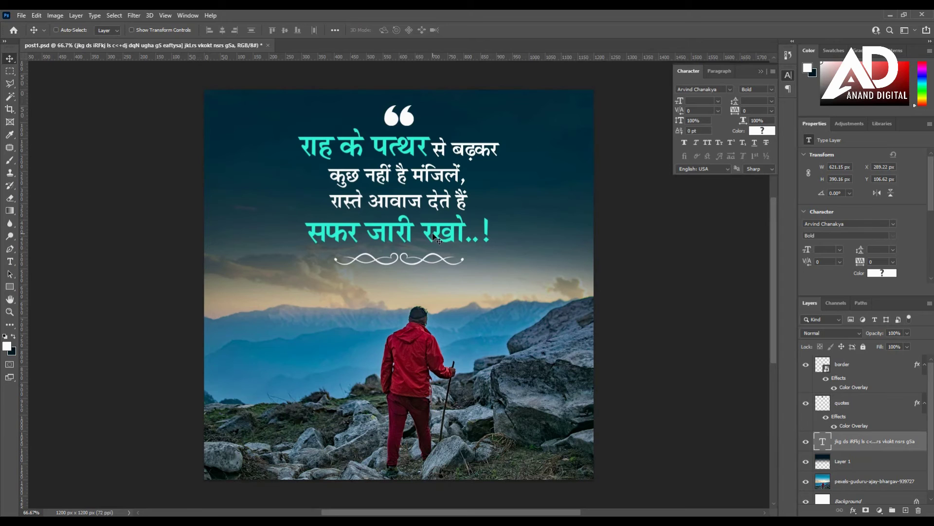
pyautogui.press('Down')
pyautogui.press('Down')
pyautogui.press('Down')
pyautogui.press('Down')
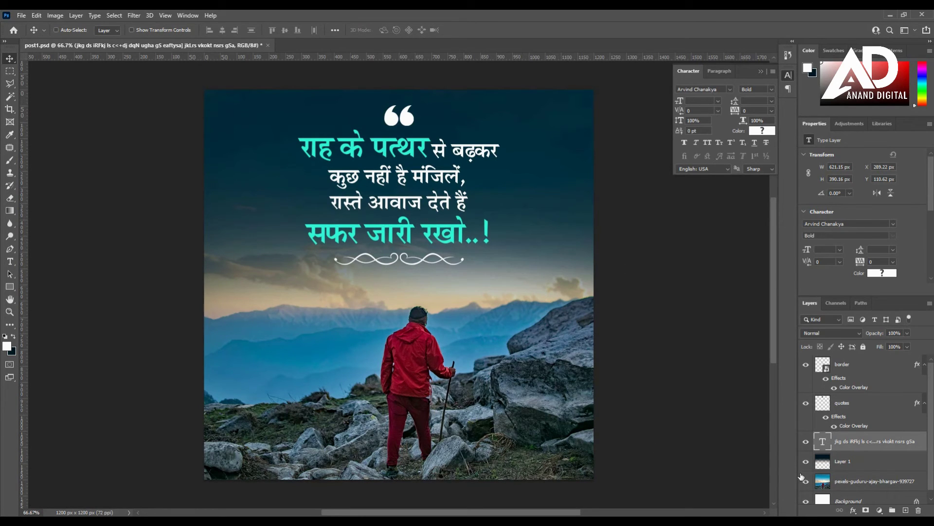
# - Adjust the hiker photo layer's Levels with a black input of 14 and midtones of 1.12, and collapse the Character panel
pyautogui.click(848, 482)
pyautogui.press('ctrl')
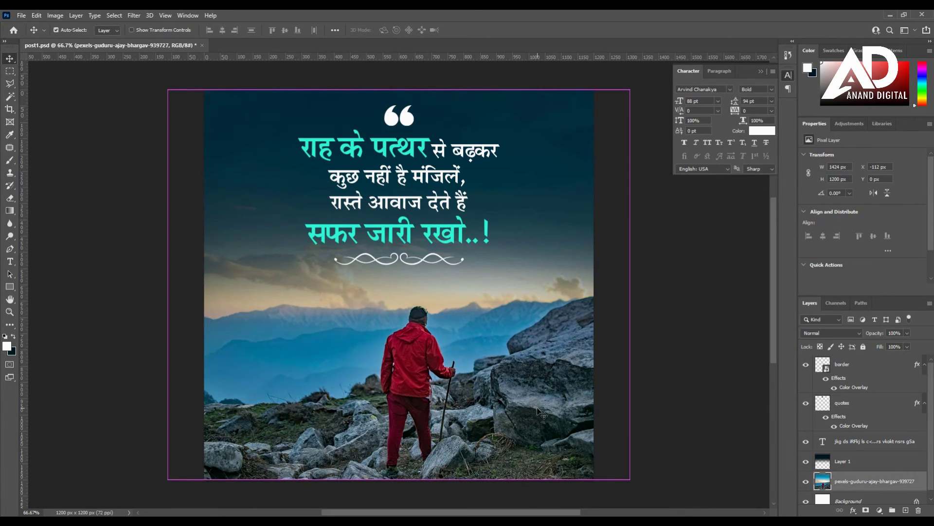
pyautogui.hotkey('ctrl', 'l')
pyautogui.moveTo(719, 223)
pyautogui.mouseDown()
pyautogui.moveTo(737, 223)
pyautogui.moveTo(726, 223)
pyautogui.mouseUp()
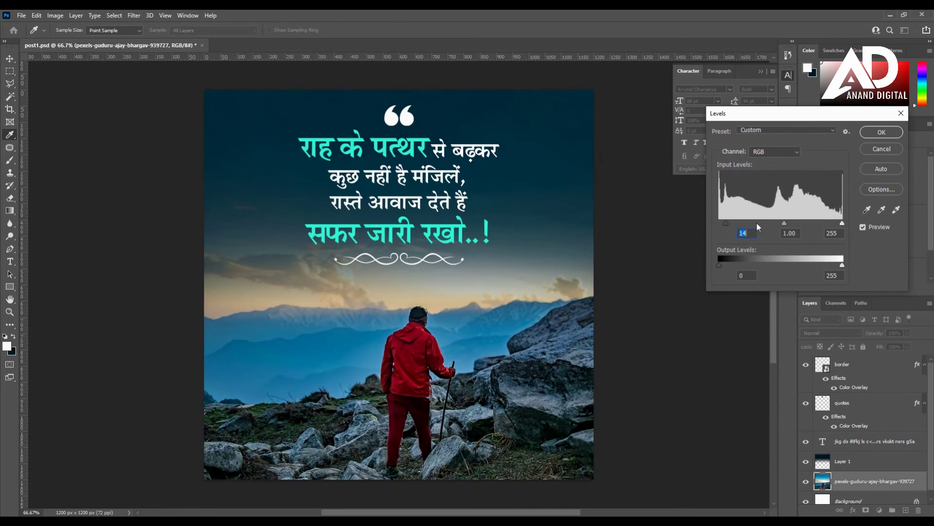
pyautogui.moveTo(782, 223); pyautogui.dragTo(780, 223)
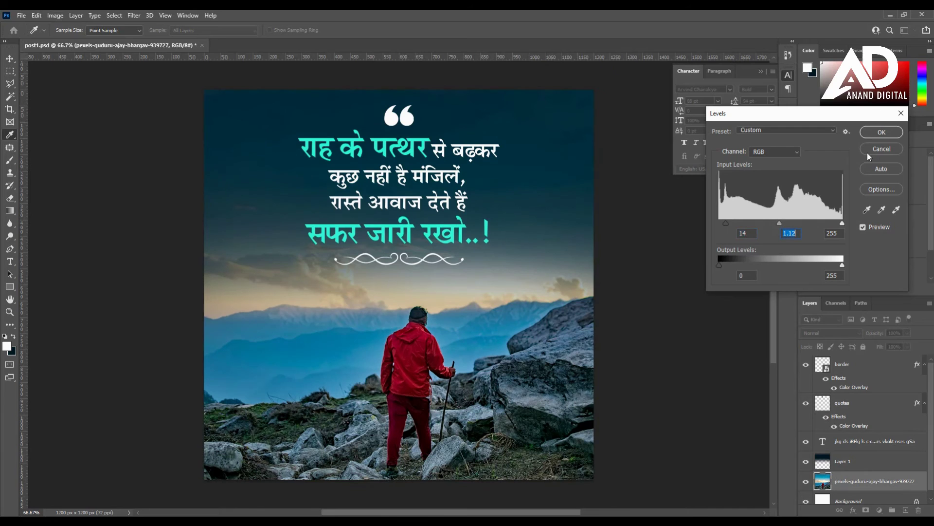
pyautogui.click(879, 138)
pyautogui.click(761, 72)
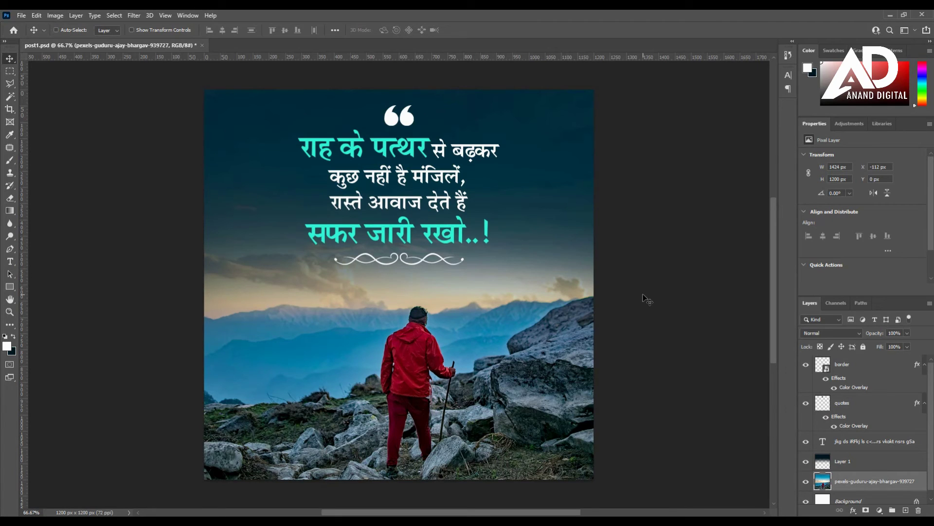
# - Draw a white rectangle shape about 1147 x 1154 px above the border layer, slightly inset from the canvas edges
pyautogui.click(862, 365)
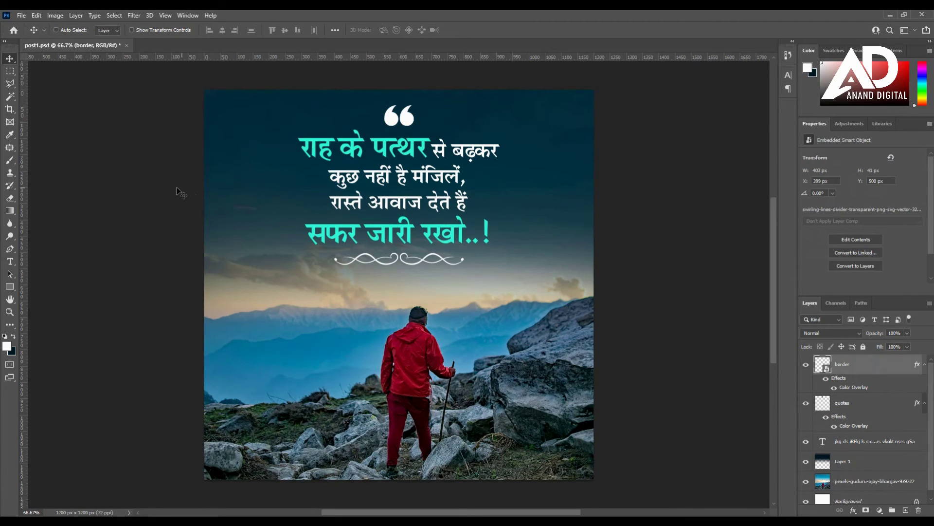
pyautogui.click(10, 286)
pyautogui.click(53, 288)
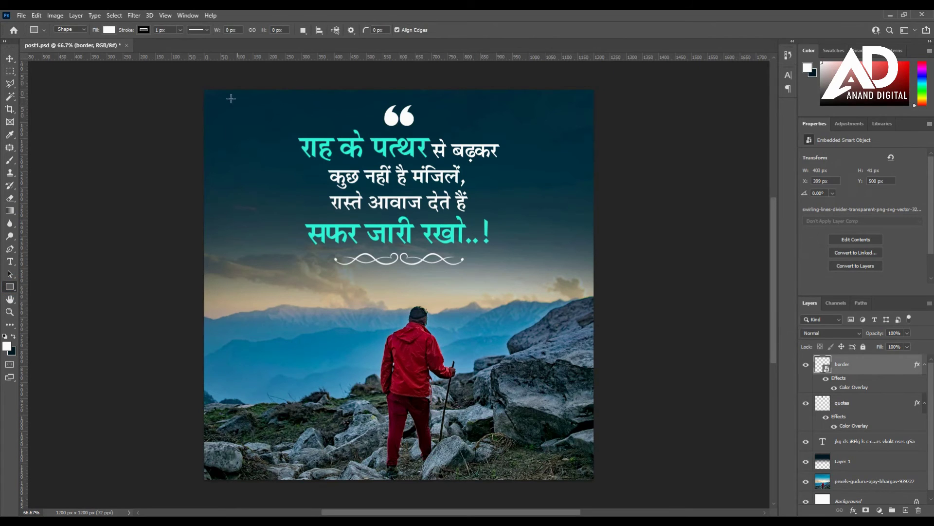
pyautogui.moveTo(213, 96); pyautogui.dragTo(584, 470)
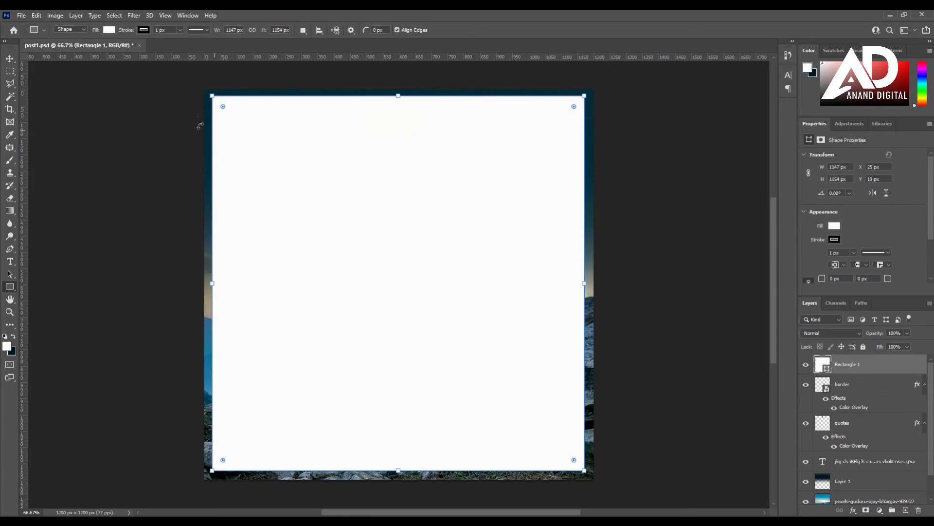
# - Shrink the rectangle from its upper and left edges to about 1135 x 1144 px
pyautogui.click(10, 58)
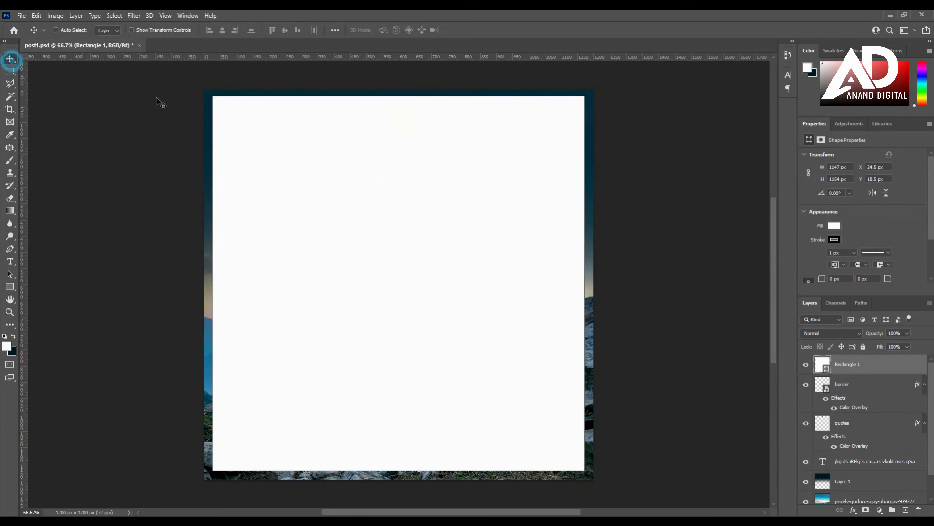
pyautogui.click(399, 96)
pyautogui.moveTo(399, 95); pyautogui.dragTo(399, 99)
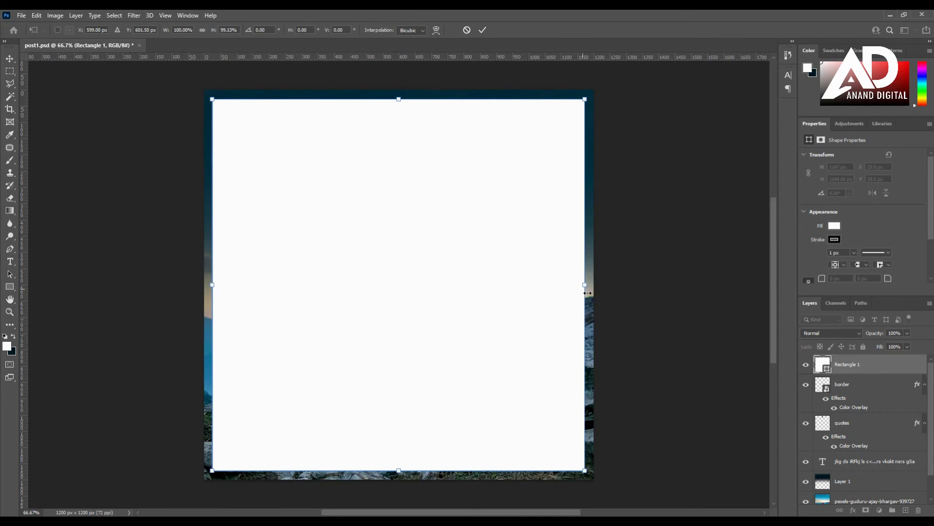
pyautogui.moveTo(212, 285); pyautogui.dragTo(217, 285)
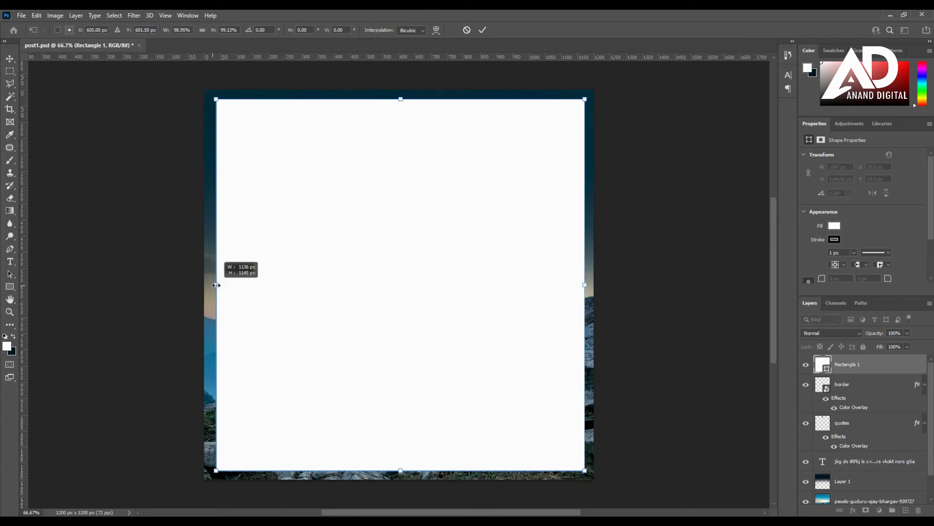
pyautogui.press('Return')
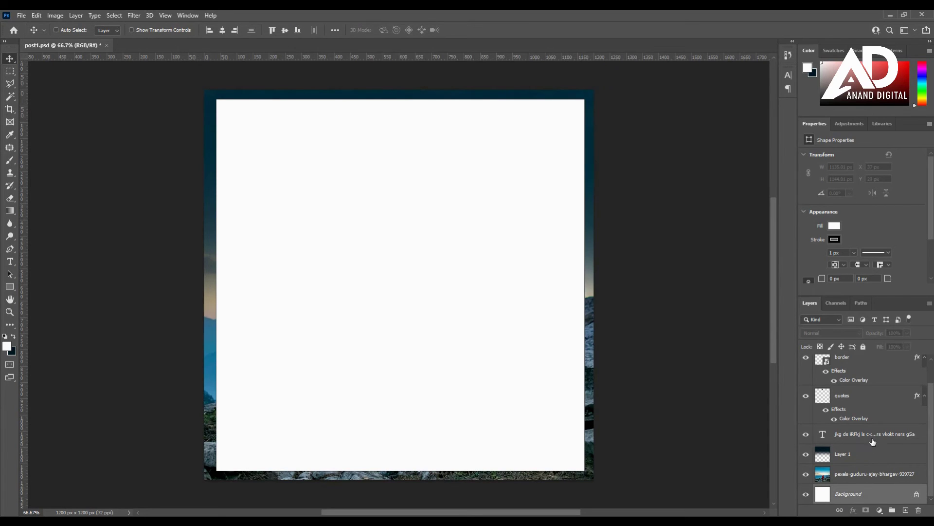
# - Align the rectangle with the Background layer by horizontal and vertical centers
pyautogui.scroll(1, 871, 445)
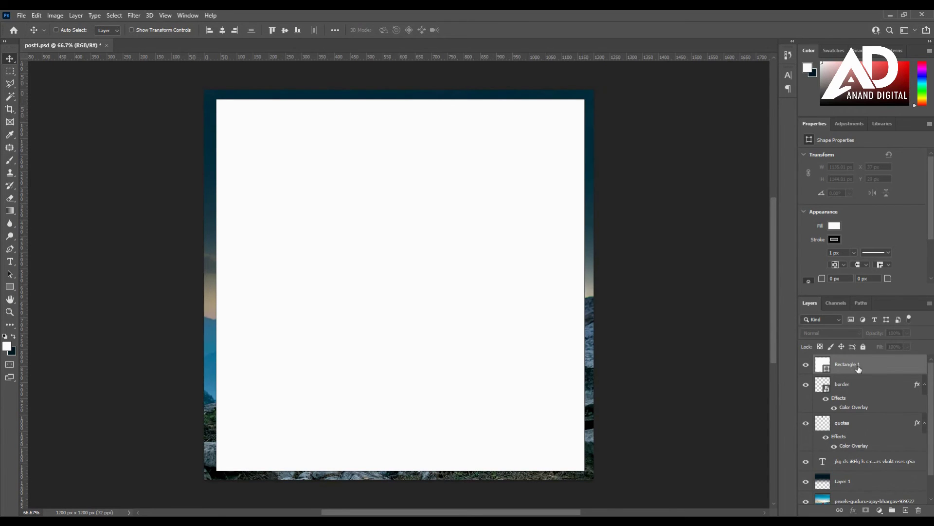
pyautogui.scroll(-1, 856, 459)
pyautogui.click(222, 32)
pyautogui.click(286, 30)
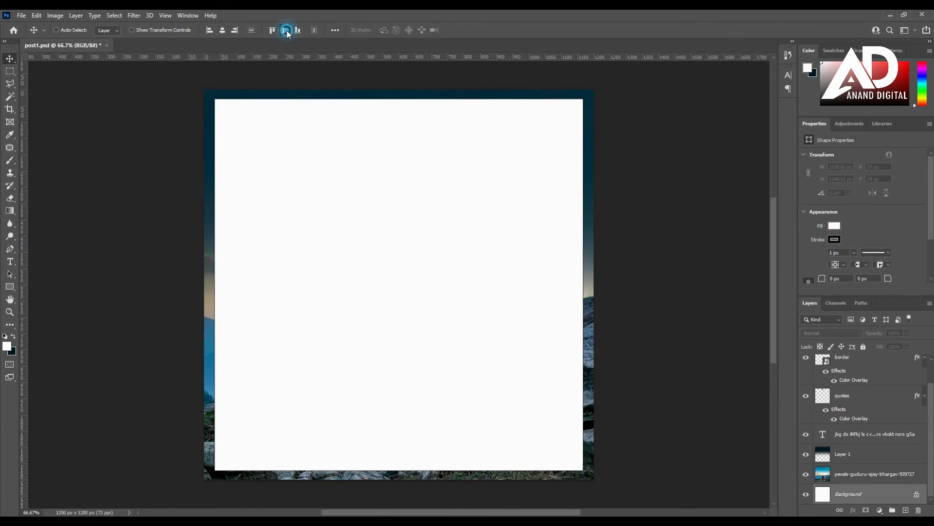
pyautogui.click(222, 31)
pyautogui.click(285, 30)
pyautogui.click(224, 31)
pyautogui.scroll(1, 859, 387)
# - Reduce the Rectangle 1 layer's fill to 0% so only its outline shows over the photo
pyautogui.click(854, 362)
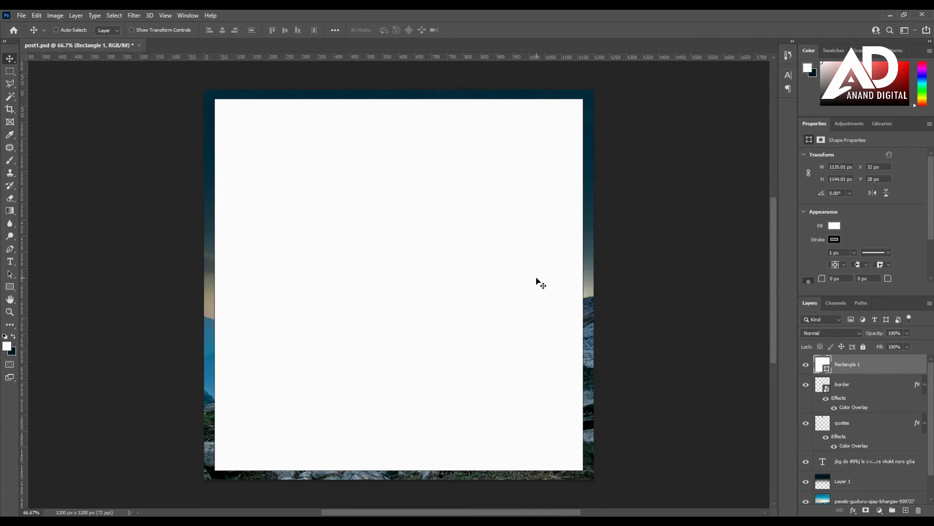
pyautogui.click(907, 347)
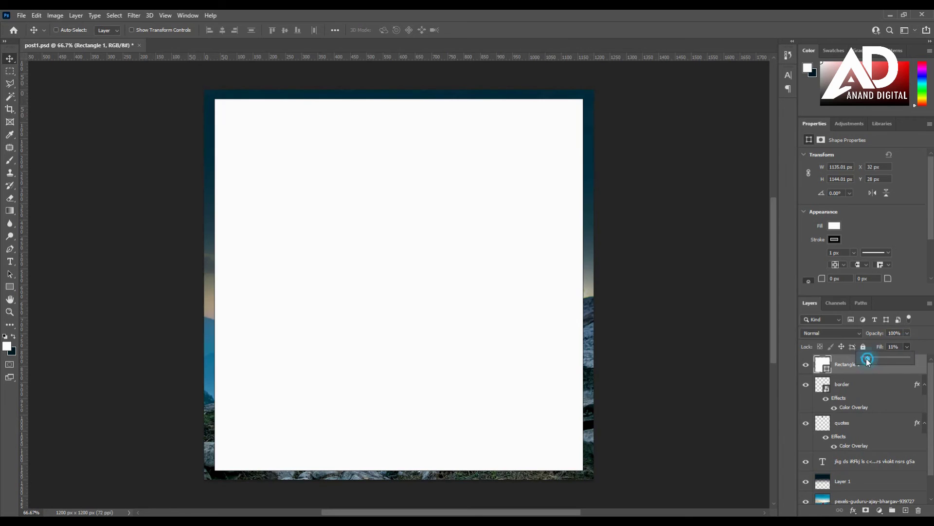
pyautogui.moveTo(868, 360); pyautogui.dragTo(855, 360)
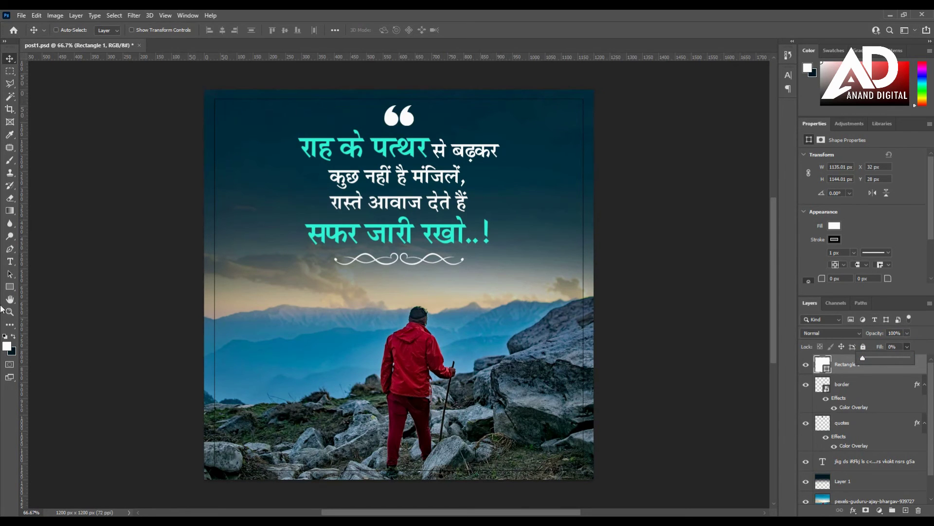
# - Change the rectangle's stroke color to the recently used turquoise and inspect the outline up close
pyautogui.click(8, 287)
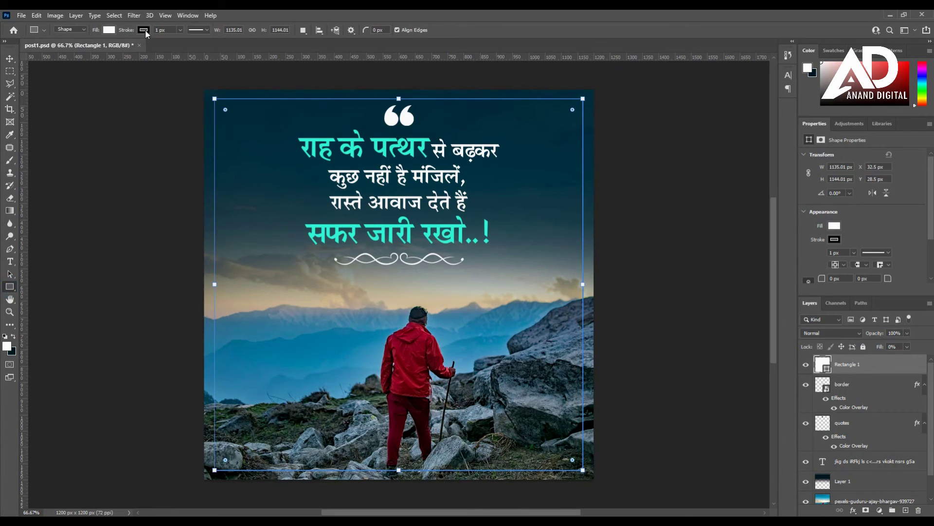
pyautogui.click(144, 30)
pyautogui.click(101, 81)
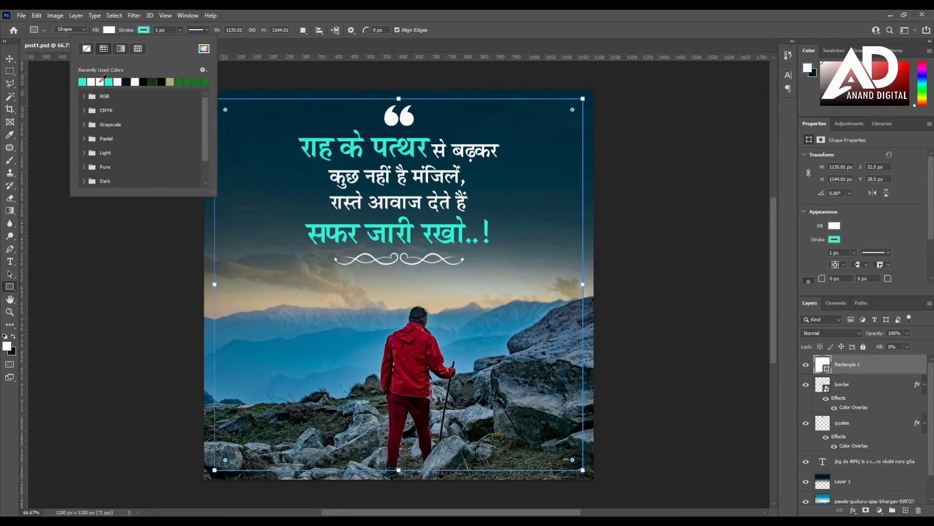
pyautogui.click(7, 54)
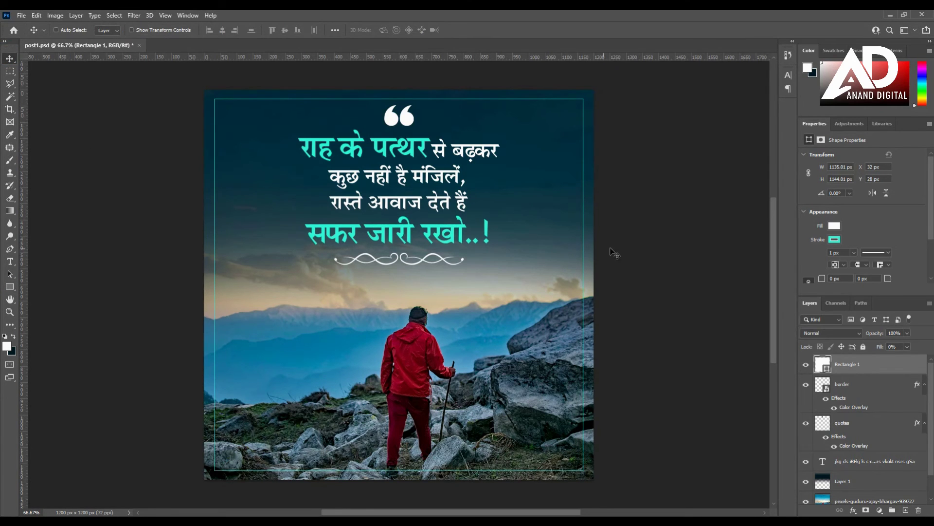
pyautogui.click(446, 98)
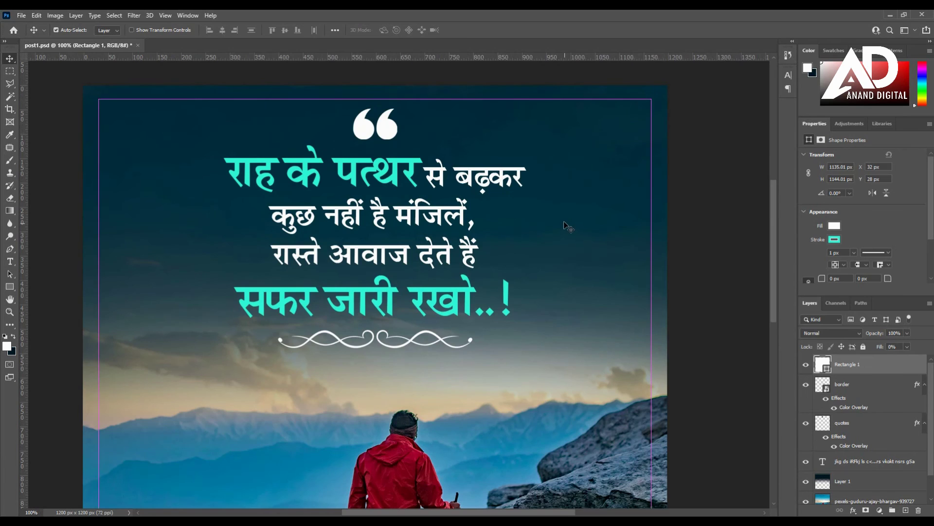
pyautogui.keyDown('alt'); pyautogui.click(564, 222); pyautogui.keyUp('alt')
# - Set the rectangle's stroke color to white
pyautogui.click(10, 287)
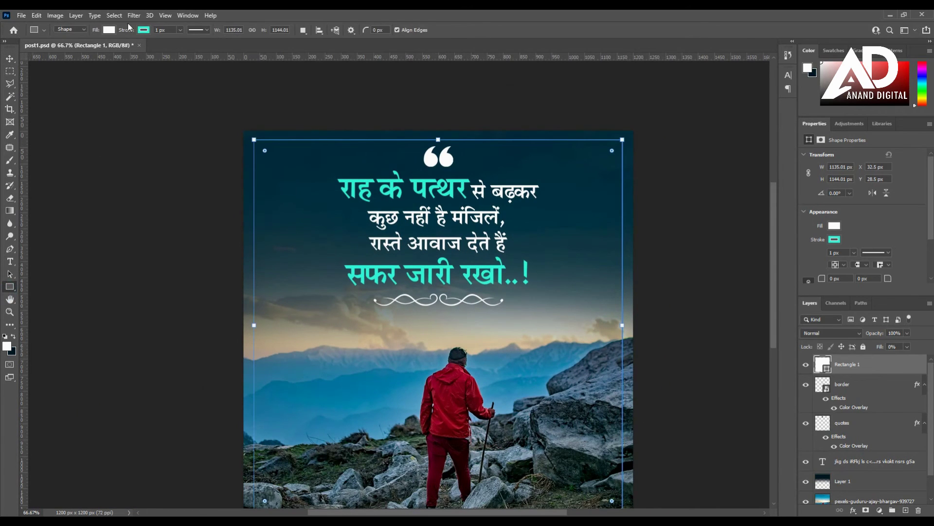
pyautogui.click(144, 31)
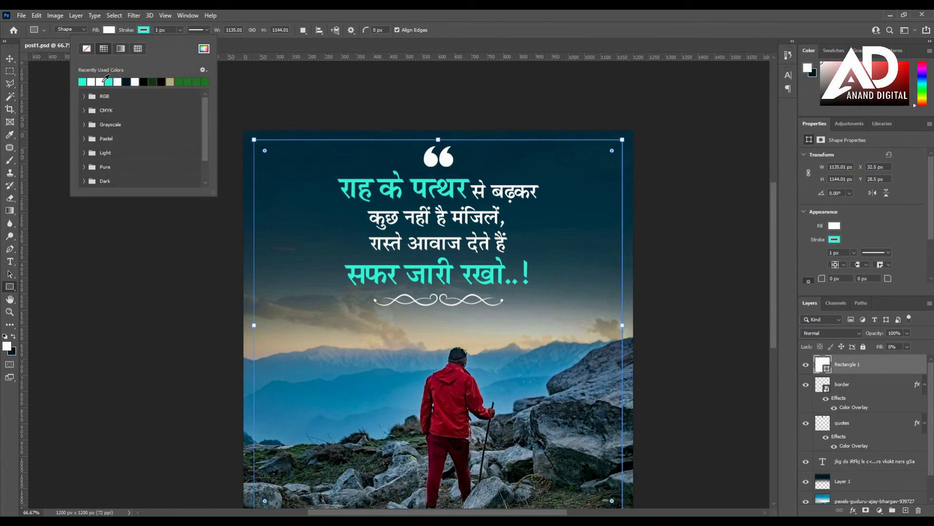
pyautogui.click(92, 80)
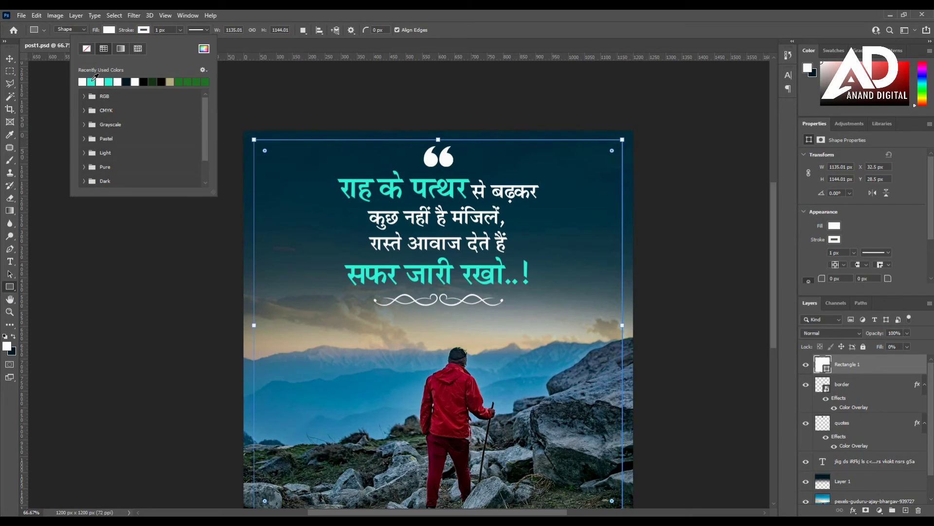
pyautogui.click(9, 59)
# - Lower the Rectangle 1 layer's opacity to 40%, checking how the frame looks on the whole post
pyautogui.hotkey('ctrl', '-')
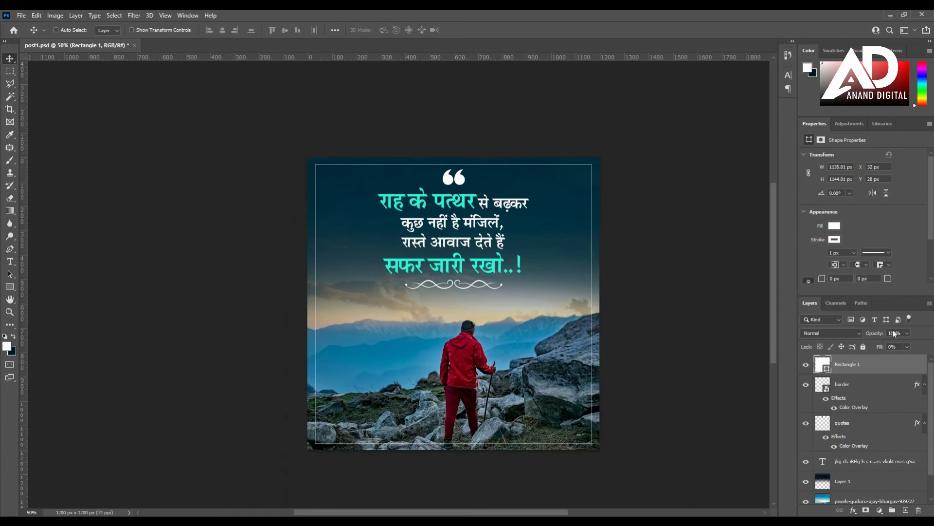
pyautogui.click(878, 344)
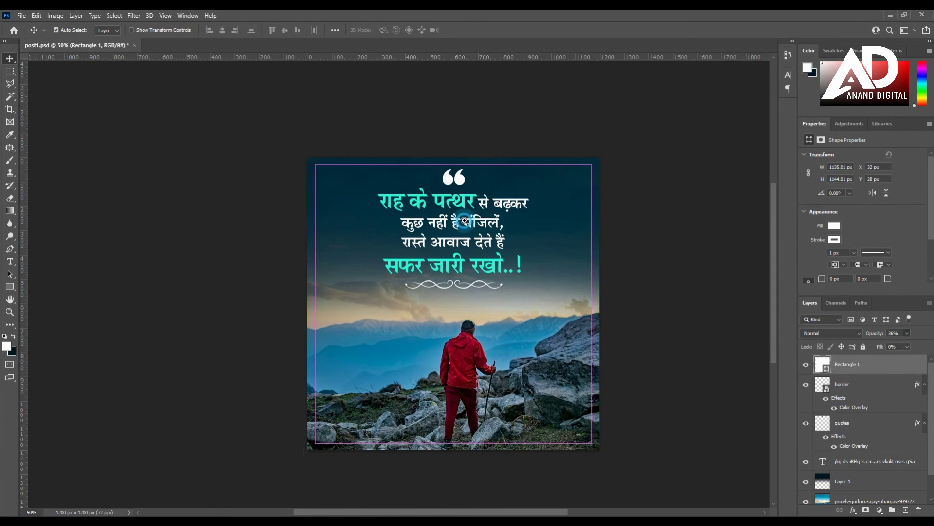
pyautogui.hotkey('ctrl', '=')
pyautogui.scroll(-2, 696, 311)
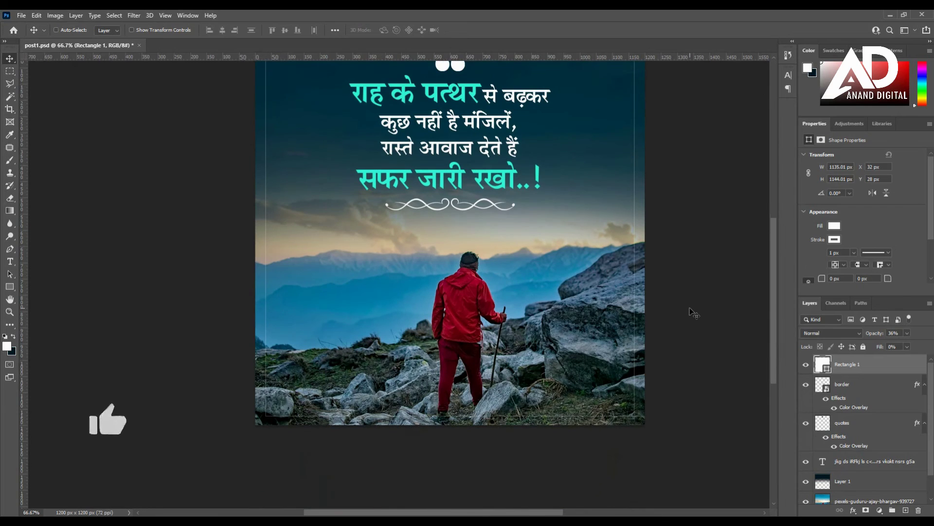
pyautogui.scroll(2, 695, 313)
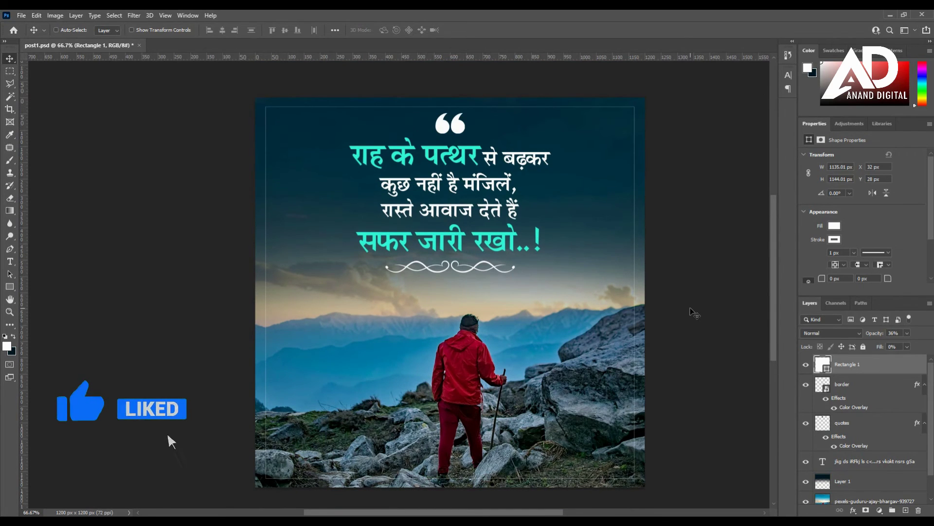
pyautogui.click(899, 333)
pyautogui.write('40')
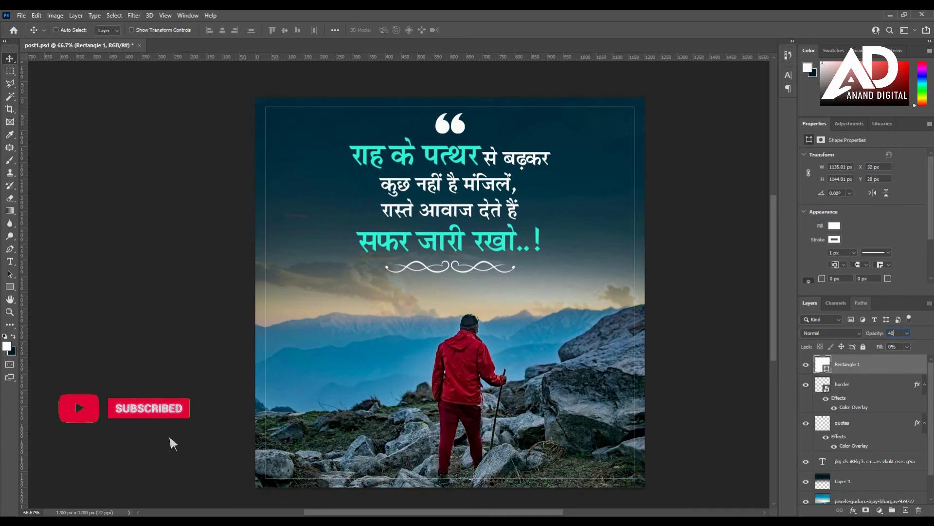
pyautogui.press('Return')
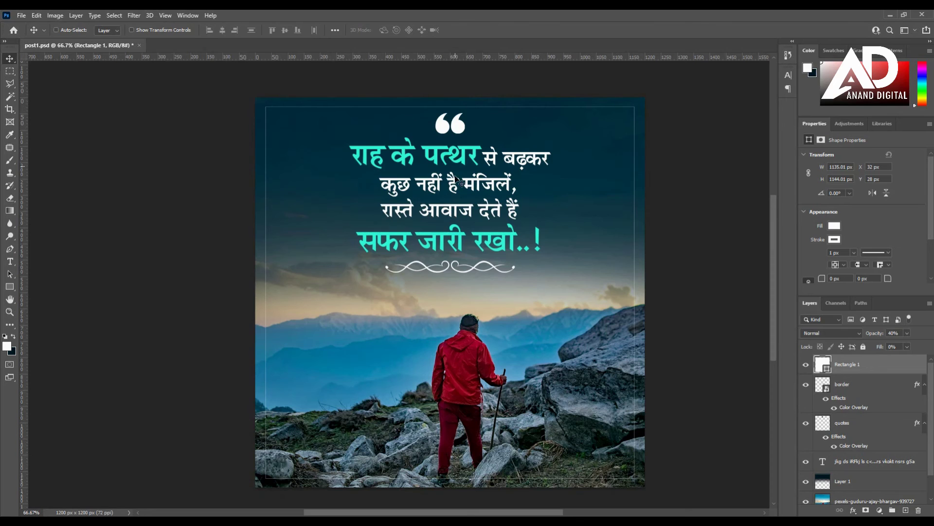
# - Select the border, quotes and quote text layers together and move them down slightly inside the frame
pyautogui.click(853, 389)
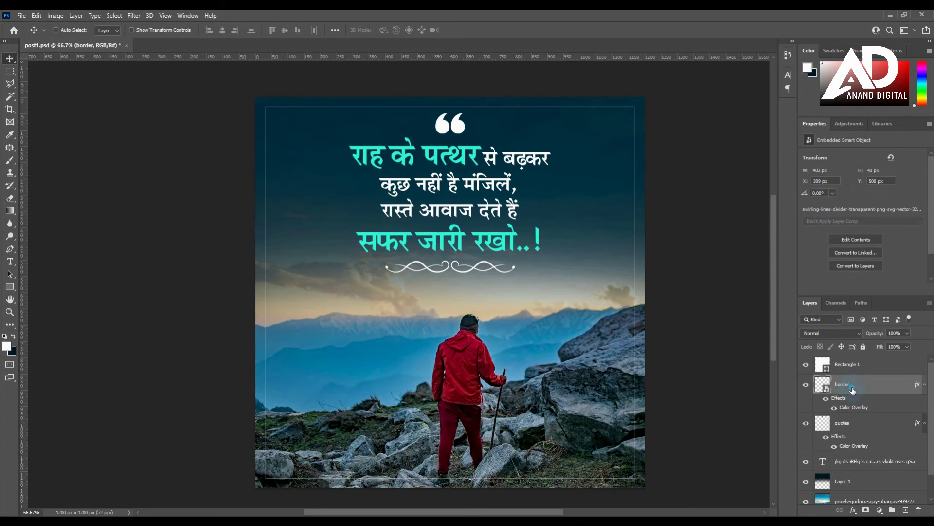
pyautogui.keyDown('shift'); pyautogui.click(861, 465); pyautogui.keyUp('shift')
pyautogui.moveTo(456, 188); pyautogui.dragTo(455, 199)
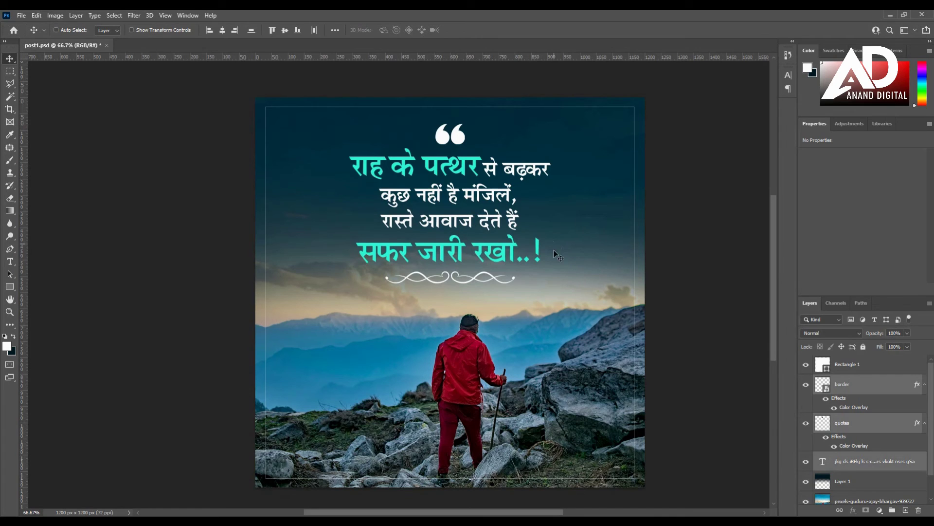
# - Stretch Layer 1's dark gradient downward to a height of about 1416 px, keeping its upper edge and width in place
pyautogui.click(844, 481)
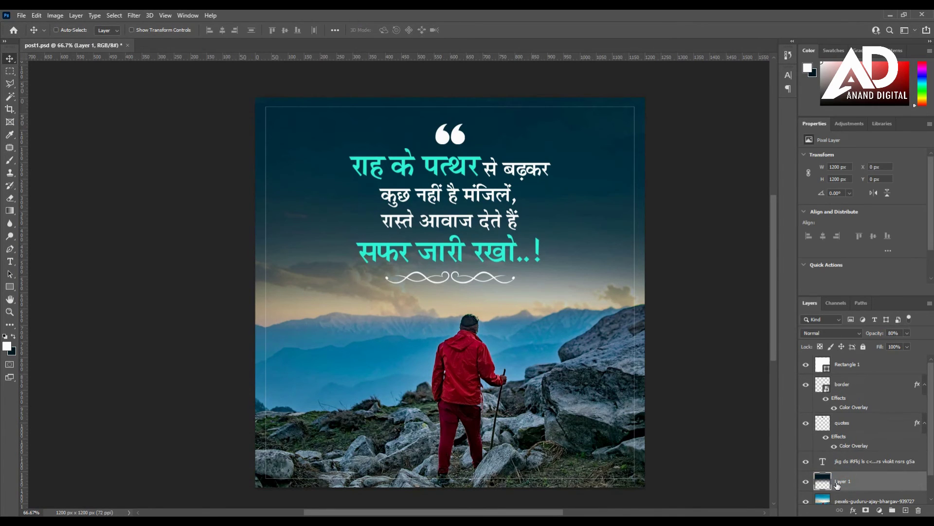
pyautogui.hotkey('ctrl', 't')
pyautogui.scroll(-1, 484, 331)
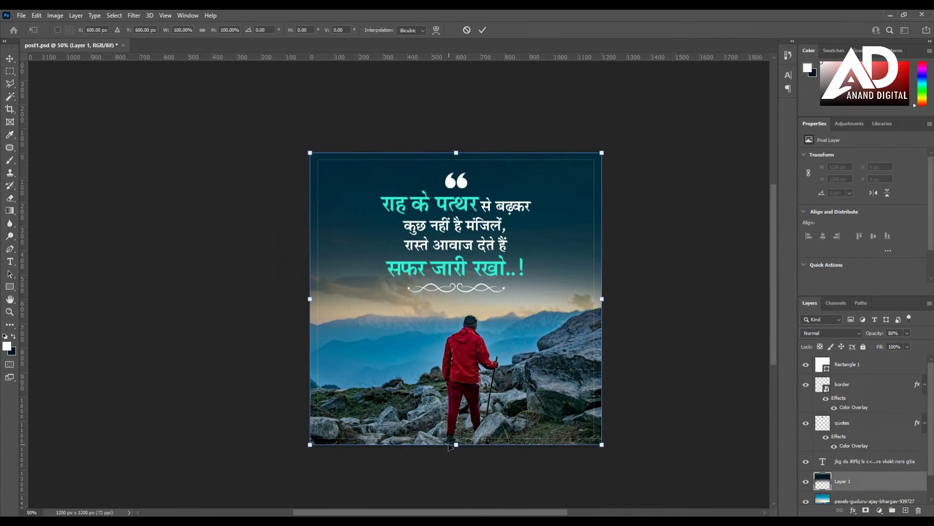
pyautogui.moveTo(456, 445); pyautogui.dragTo(456, 480)
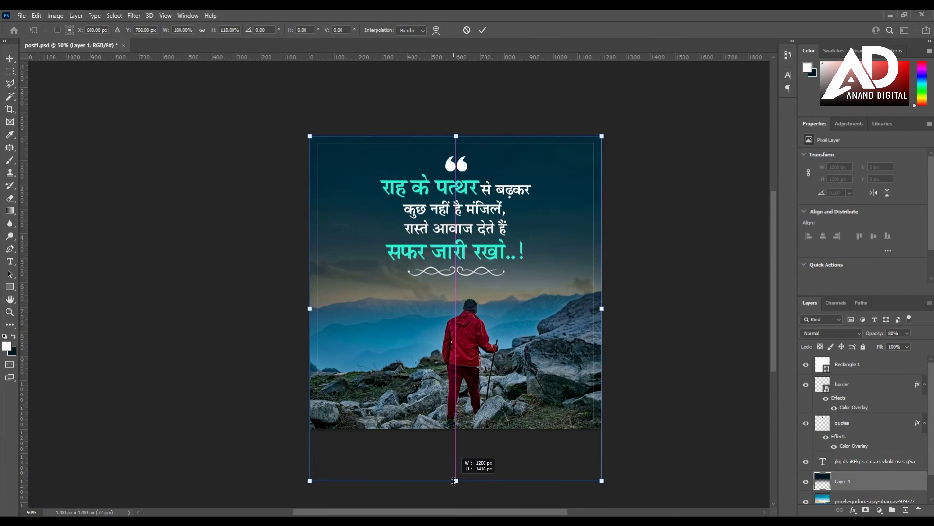
pyautogui.press('Return')
# - Erase Layer 1's dark gradient across the horizon and mountains with a soft 600 px eraser
pyautogui.press('e')
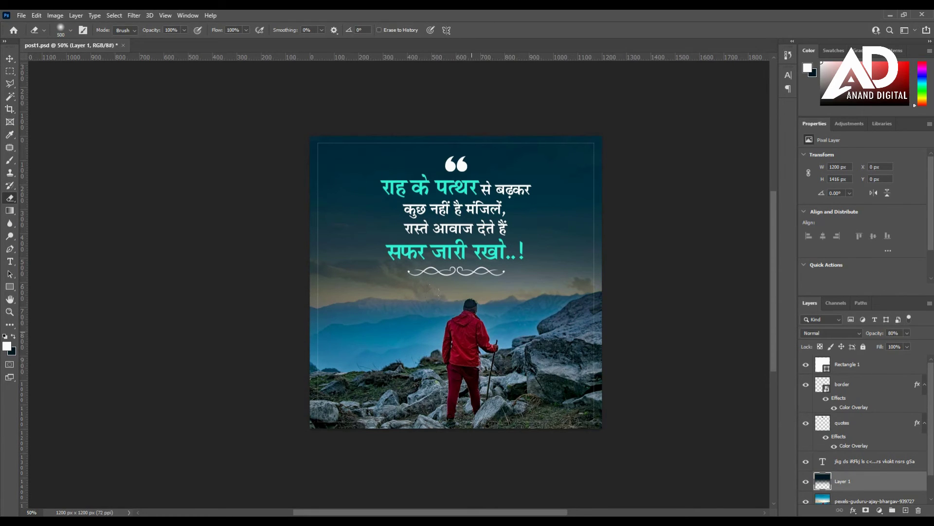
pyautogui.press(']')
pyautogui.moveTo(560, 292)
pyautogui.mouseDown()
pyautogui.moveTo(336, 299)
pyautogui.moveTo(438, 292)
pyautogui.moveTo(328, 316)
pyautogui.mouseUp()
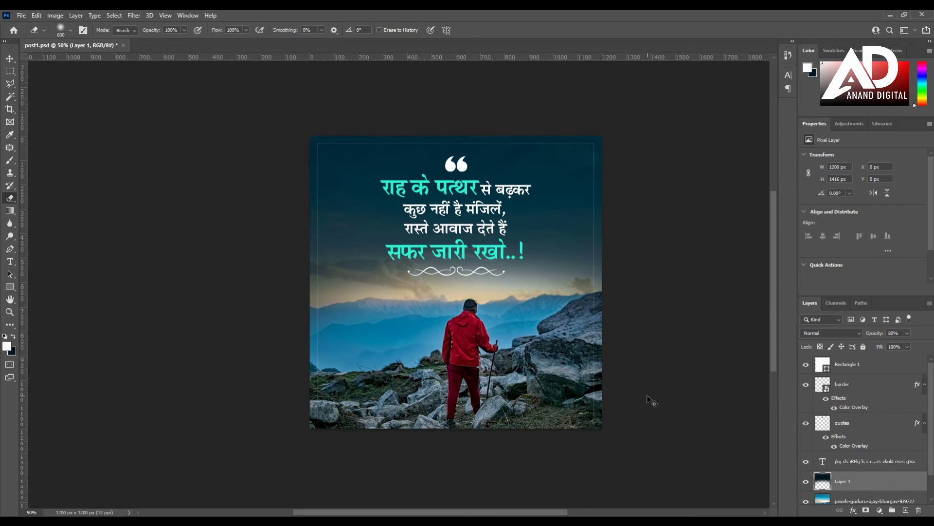
pyautogui.press('v')
pyautogui.hotkey('ctrl', '=')
# - Lower Layer 1's opacity to 70%
pyautogui.click(845, 485)
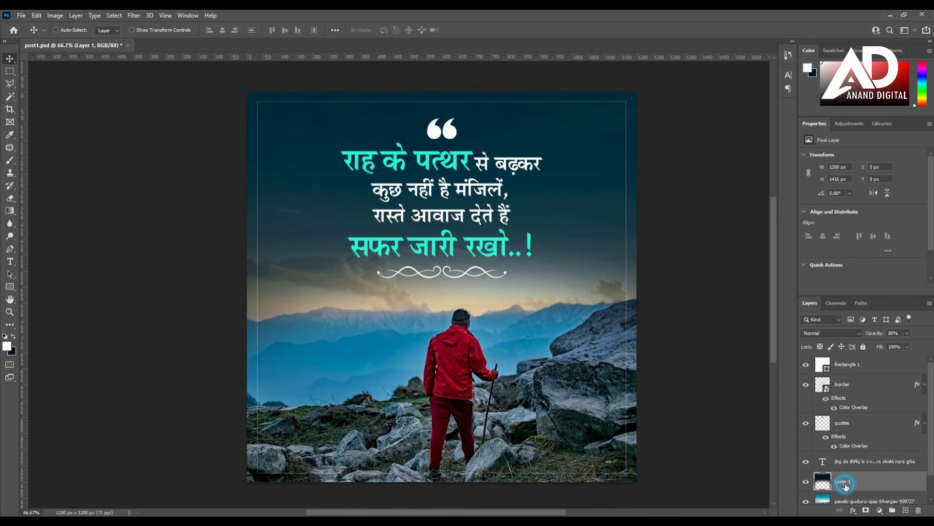
pyautogui.doubleClick(894, 334)
pyautogui.write('70')
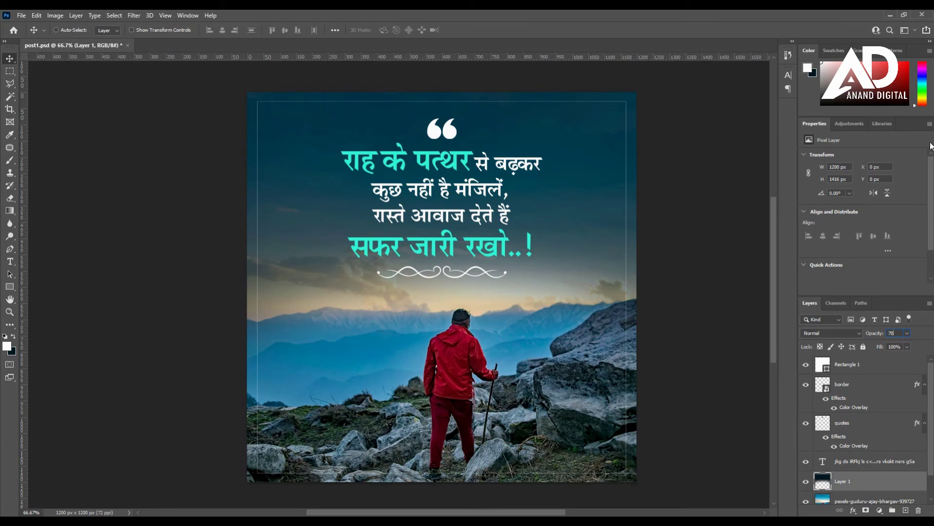
pyautogui.click(706, 298)
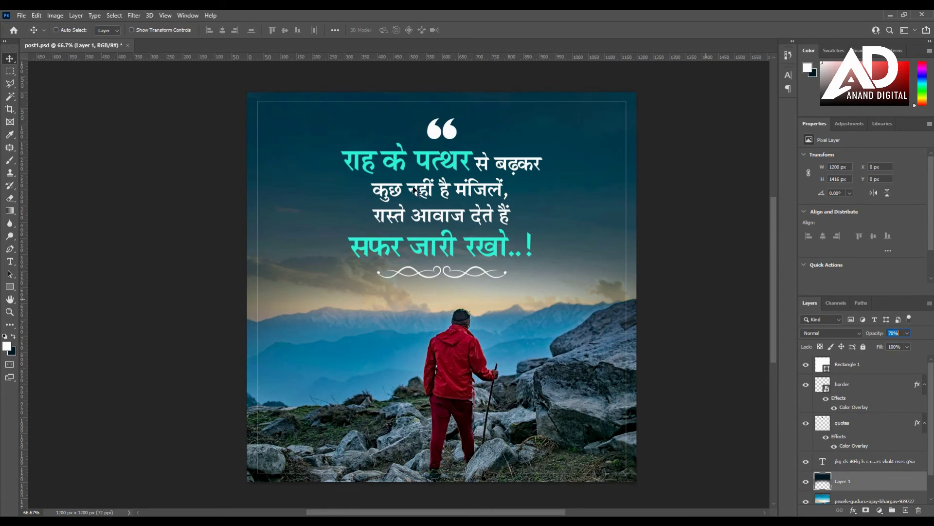
# - Open the blending options of the quote text layer and add a Drop Shadow
pyautogui.click(864, 461)
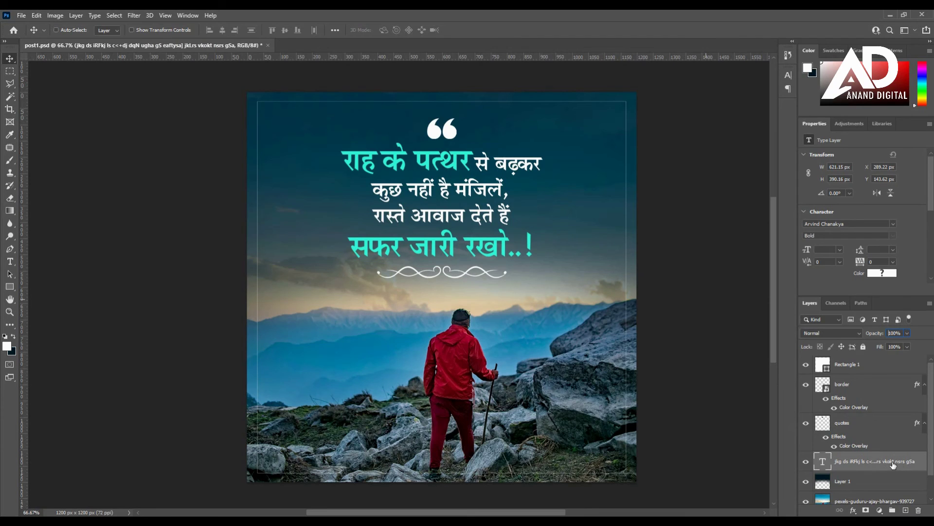
pyautogui.rightClick(924, 465)
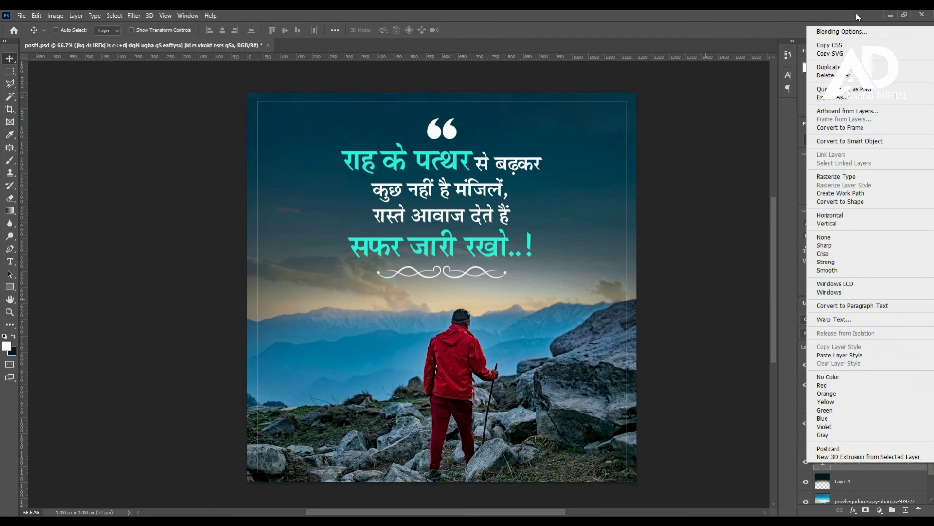
pyautogui.press('Escape')
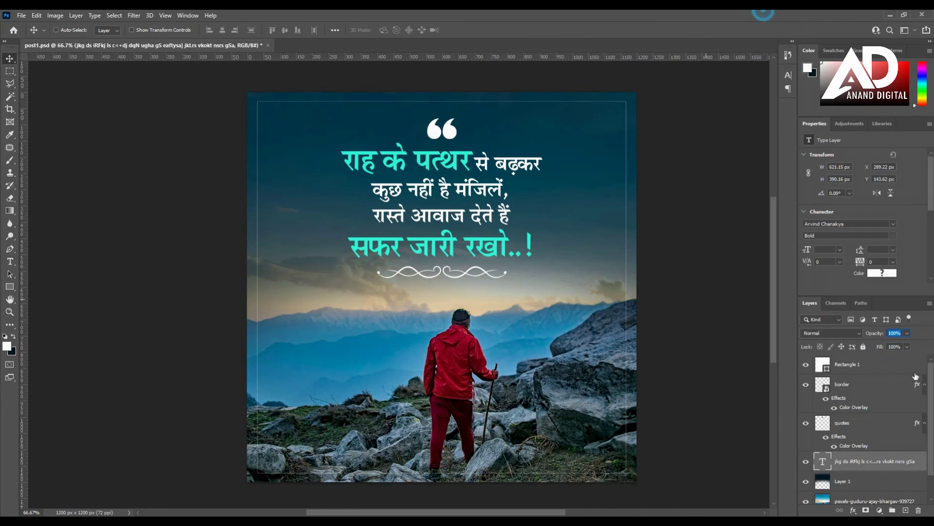
pyautogui.rightClick(902, 460)
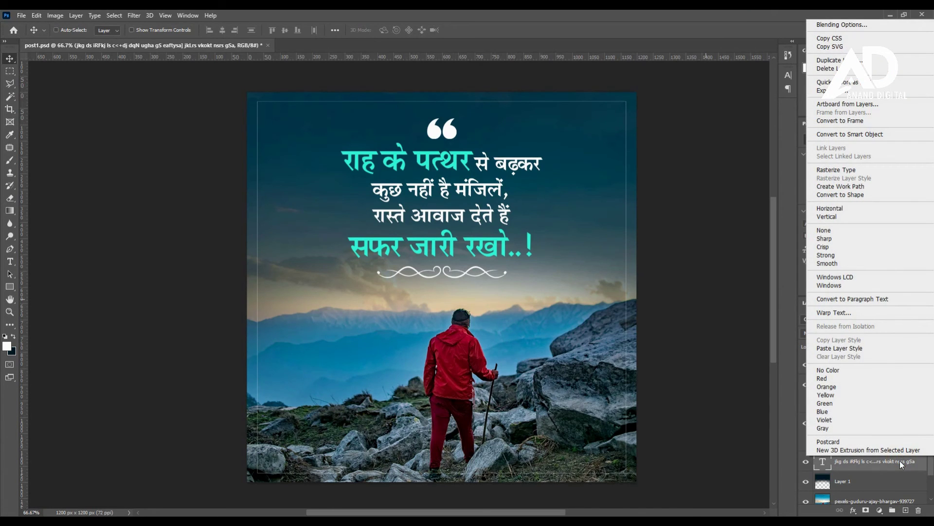
pyautogui.click(838, 26)
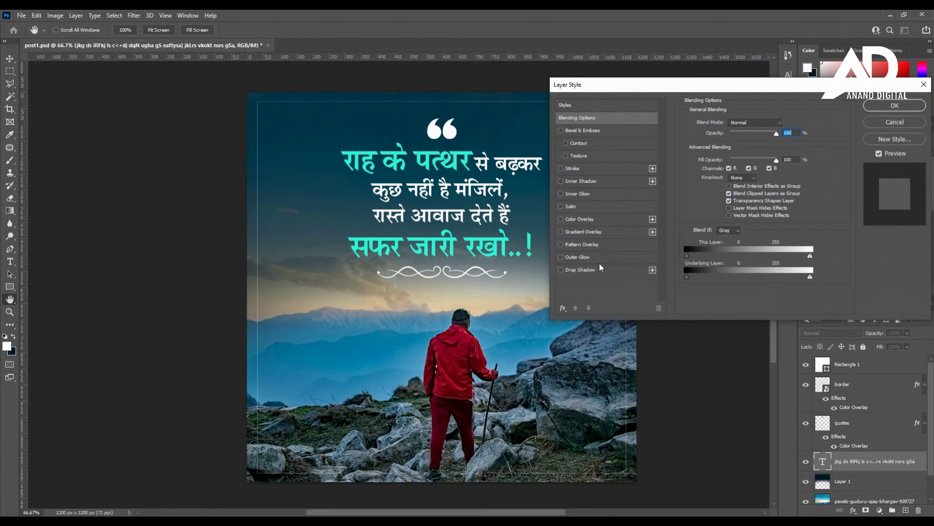
pyautogui.click(592, 269)
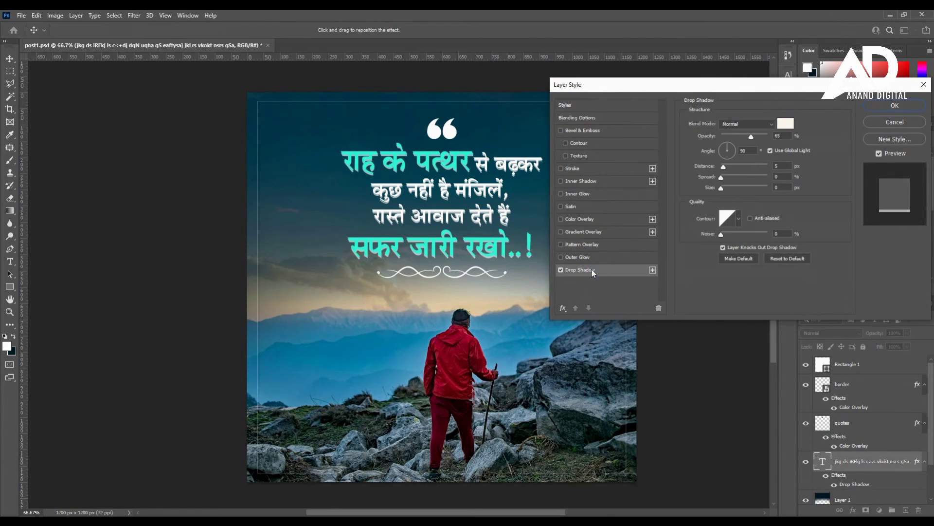
# - Set the text shadow's color to dark teal 001f2a, sampling the sky beside the quotation marks and darkening it
pyautogui.click(785, 123)
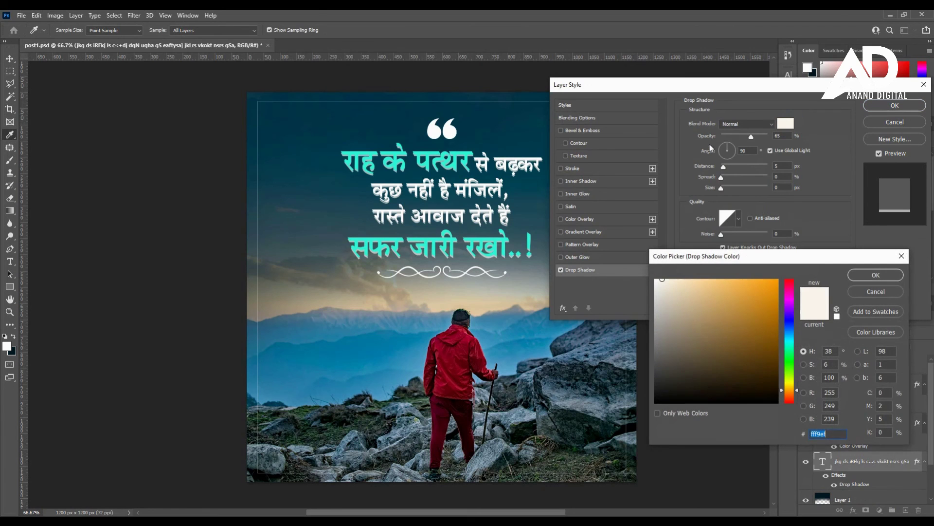
pyautogui.click(491, 128)
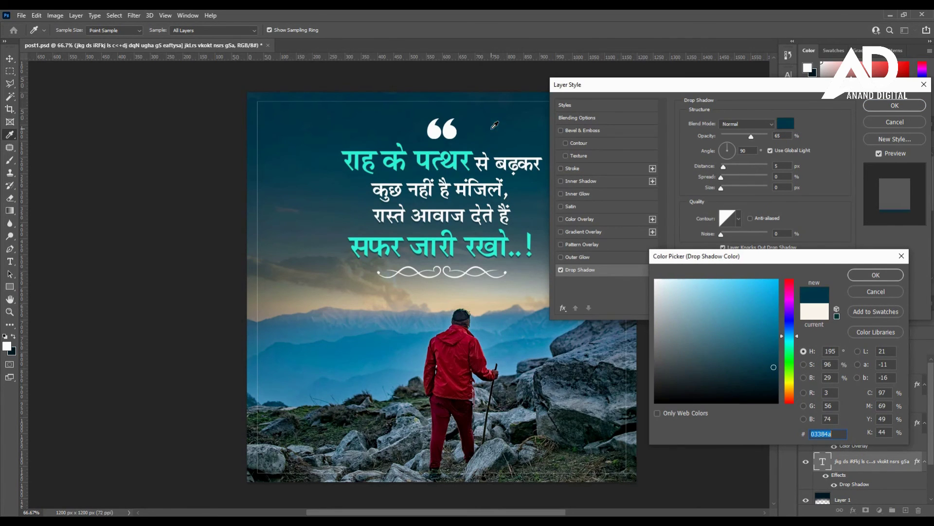
pyautogui.moveTo(773, 370); pyautogui.dragTo(780, 383)
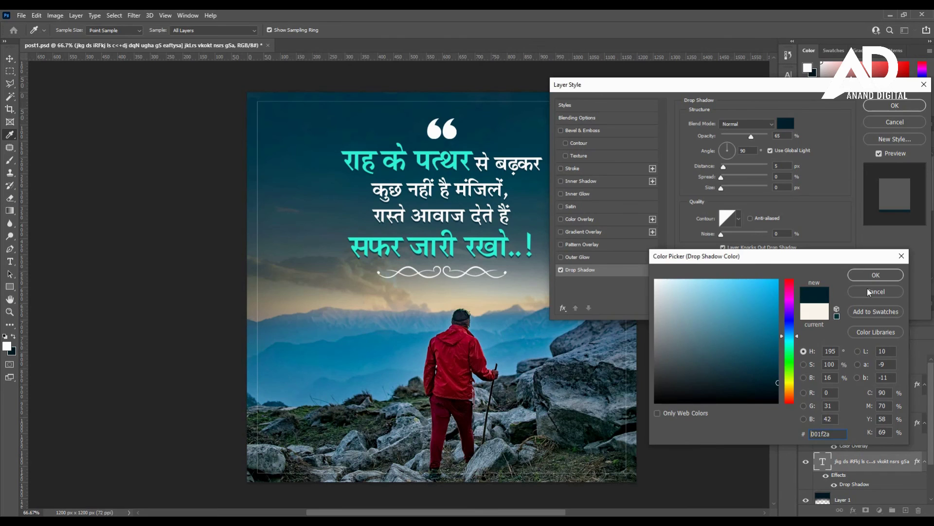
pyautogui.click(876, 275)
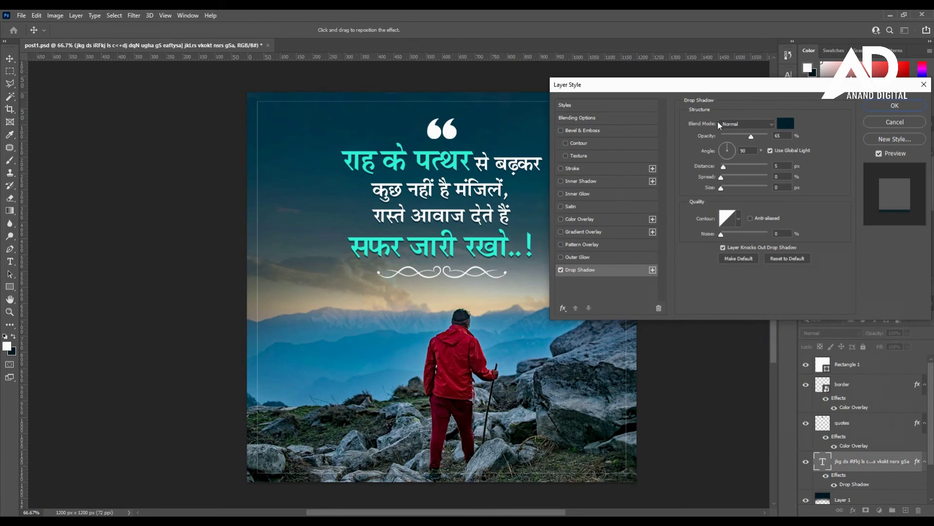
# - Set the quote text shadow's opacity to 20% and apply the layer style
pyautogui.moveTo(739, 137); pyautogui.dragTo(732, 137)
pyautogui.click(782, 139)
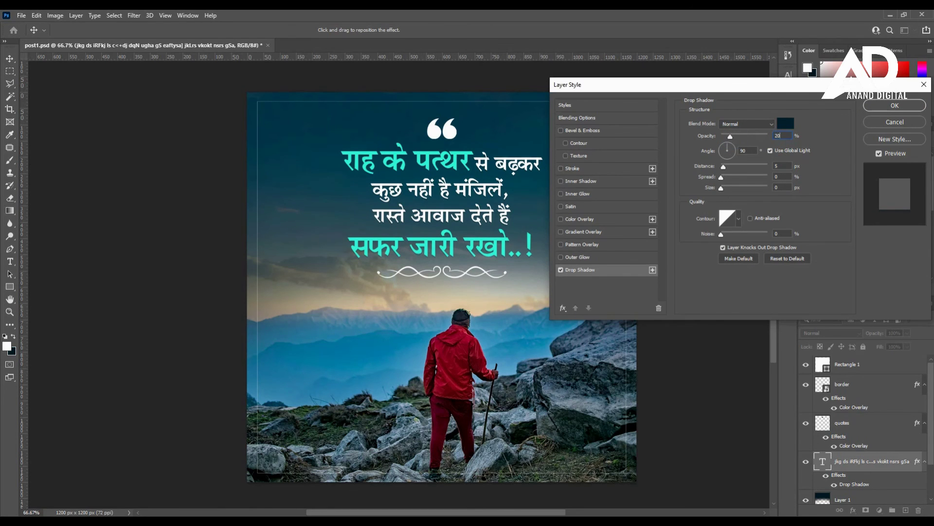
pyautogui.press('Return')
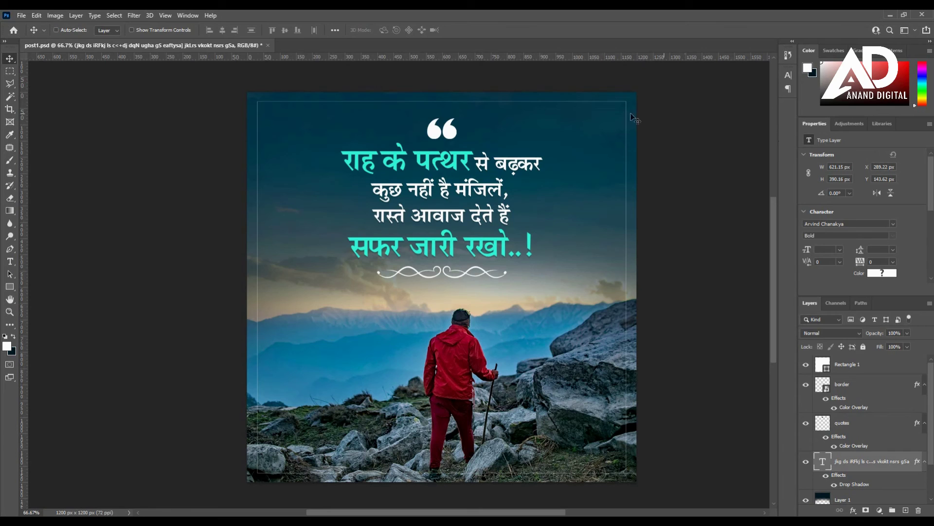
# - Add a Drop Shadow to the quotes layer in a very dark teal based on the surrounding sky color
pyautogui.click(857, 385)
pyautogui.click(851, 422)
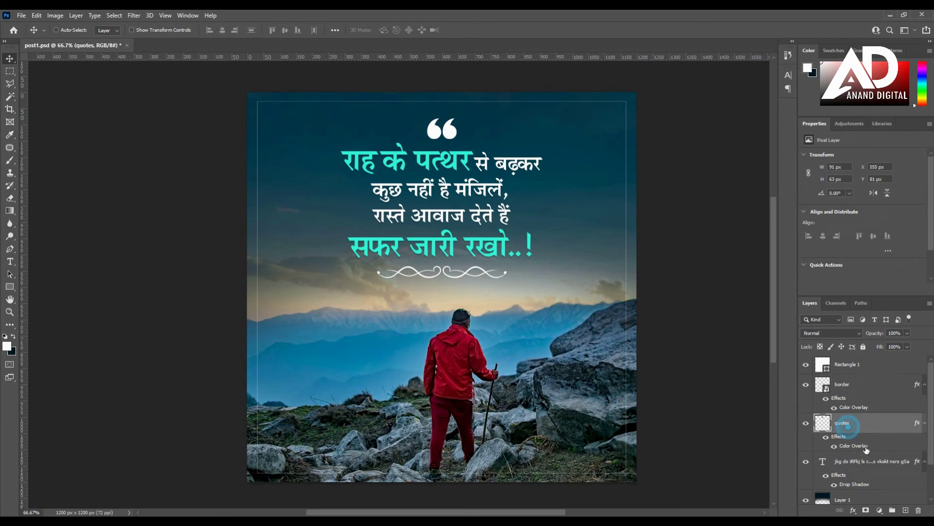
pyautogui.doubleClick(857, 445)
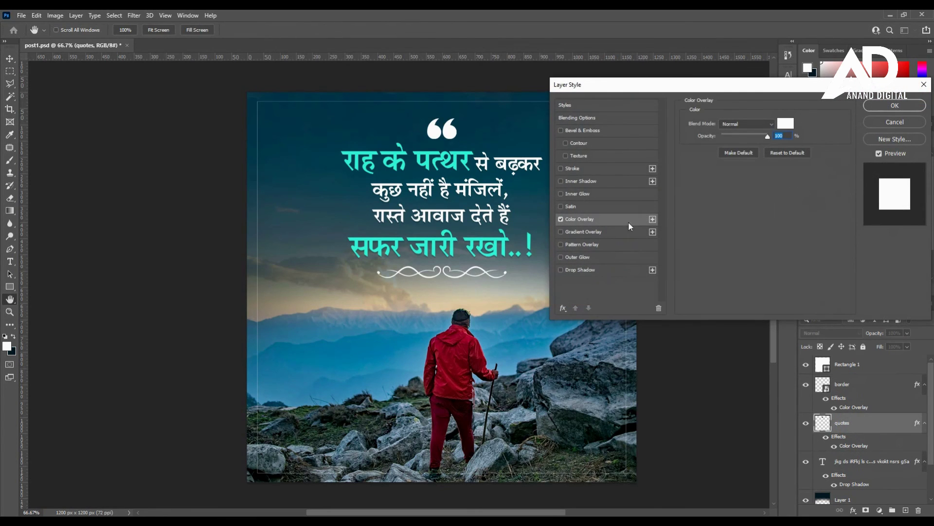
pyautogui.click(600, 269)
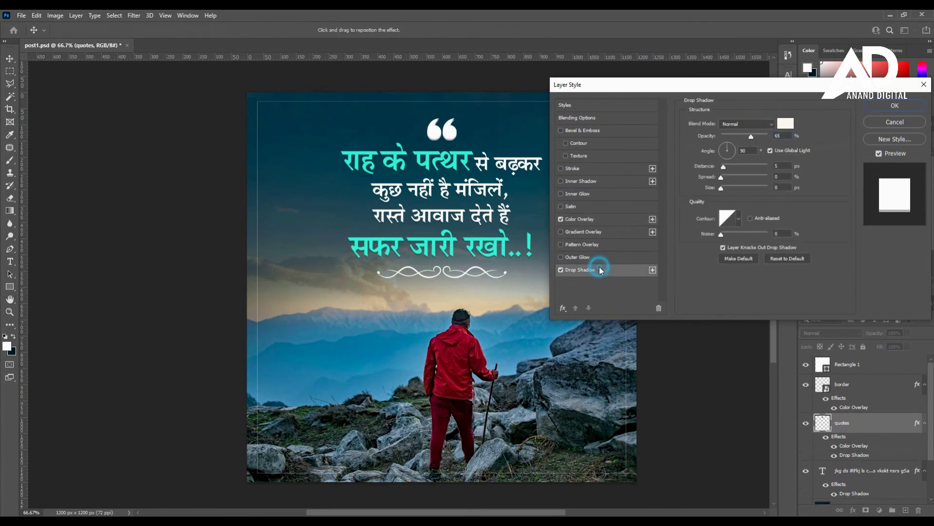
pyautogui.click(786, 124)
pyautogui.click(484, 130)
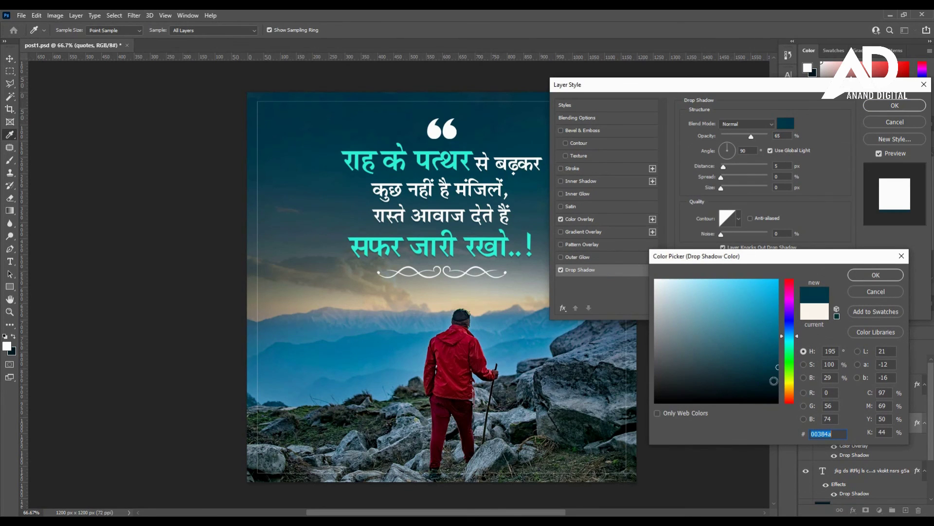
pyautogui.click(874, 275)
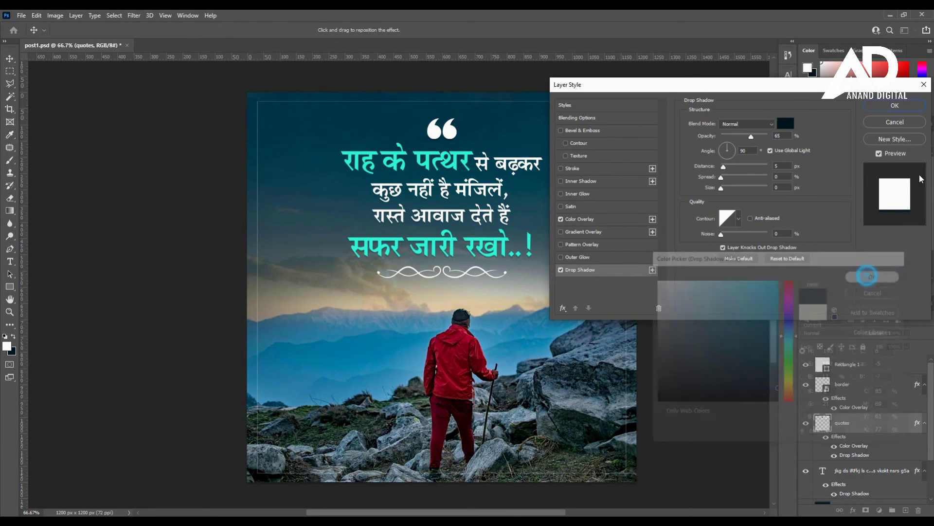
pyautogui.click(895, 106)
# - Reduce the quotes layer's drop shadow opacity to 34%, keeping its dark color
pyautogui.keyDown('ctrl'); pyautogui.click(435, 132); pyautogui.keyUp('ctrl')
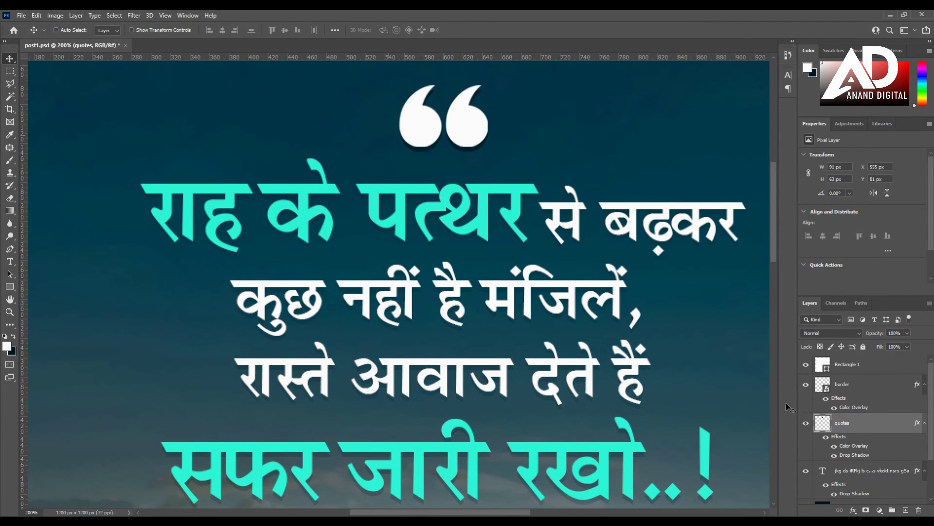
pyautogui.doubleClick(854, 454)
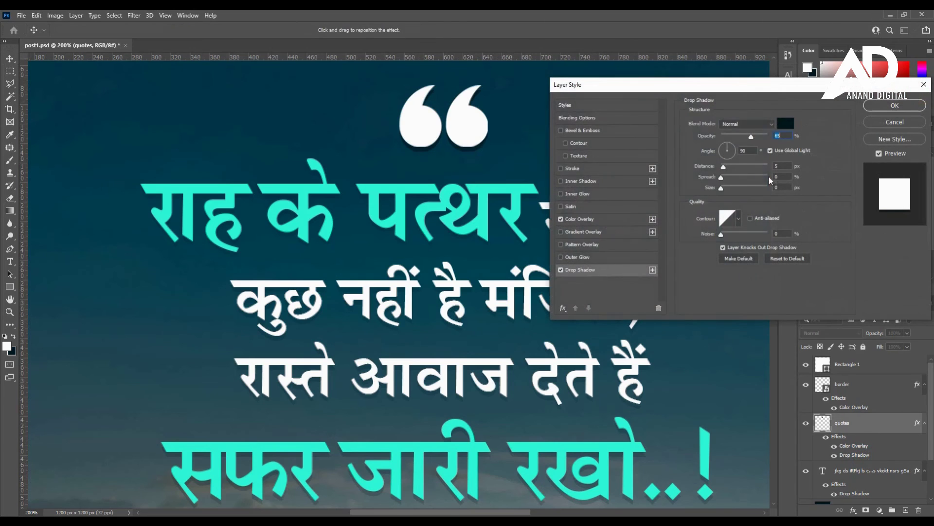
pyautogui.moveTo(746, 137); pyautogui.dragTo(738, 138)
pyautogui.click(785, 123)
pyautogui.click(862, 272)
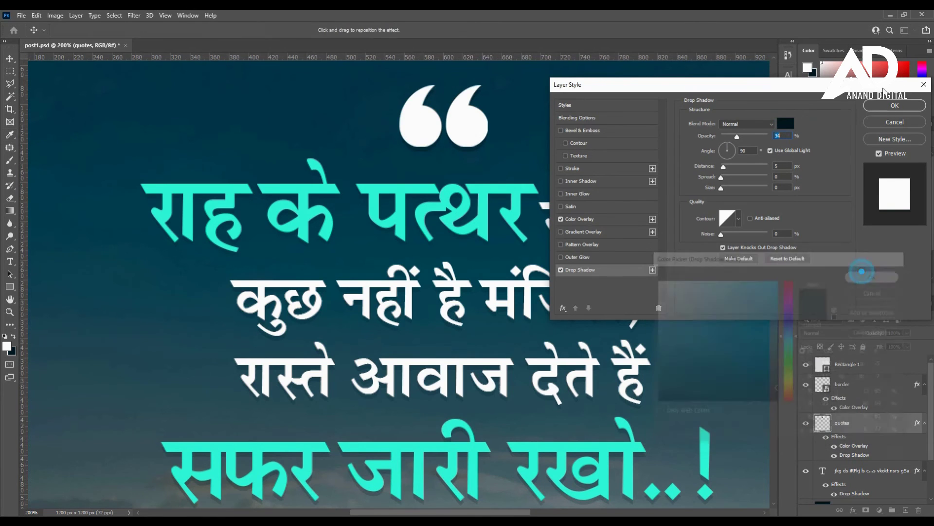
pyautogui.click(895, 105)
# - Add a Drop Shadow to the border divider layer, colored gray 6f7d7f sampled from the sky beside it
pyautogui.scroll(-5, 399, 282)
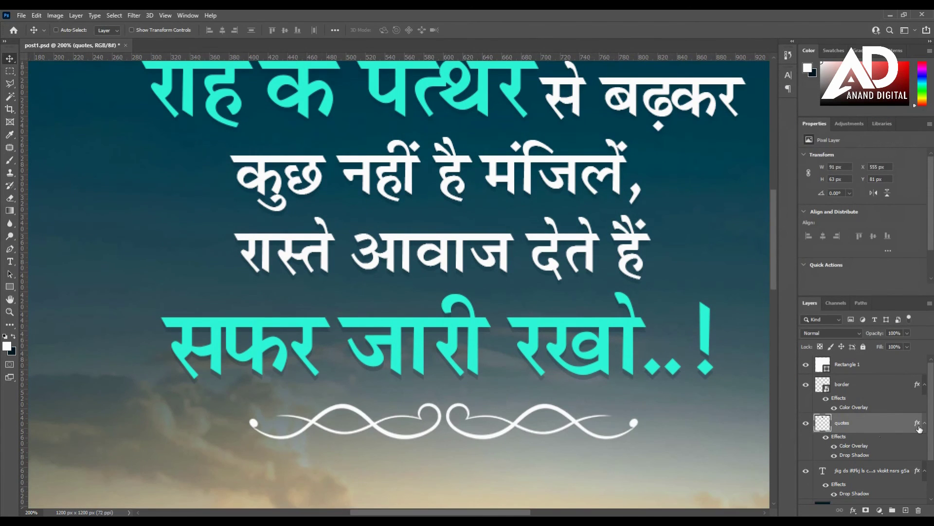
pyautogui.click(862, 387)
pyautogui.doubleClick(854, 407)
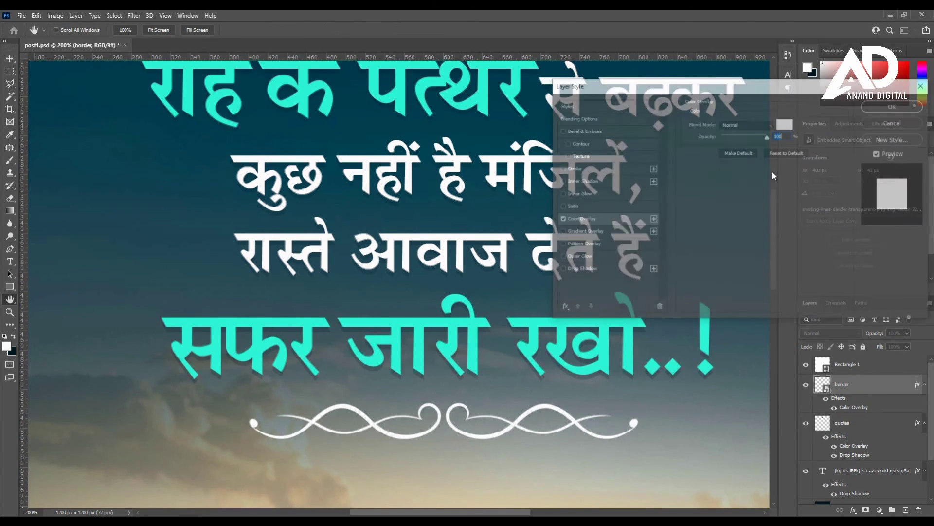
pyautogui.click(592, 269)
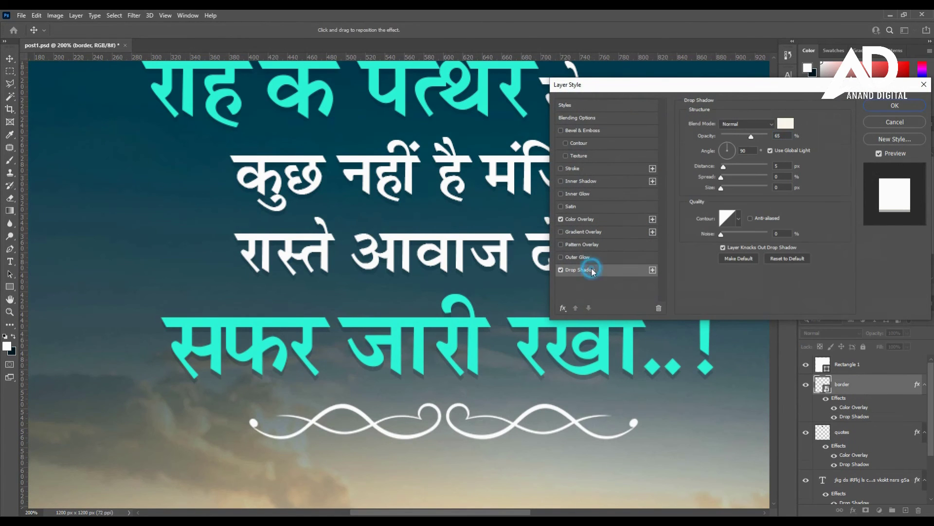
pyautogui.click(787, 124)
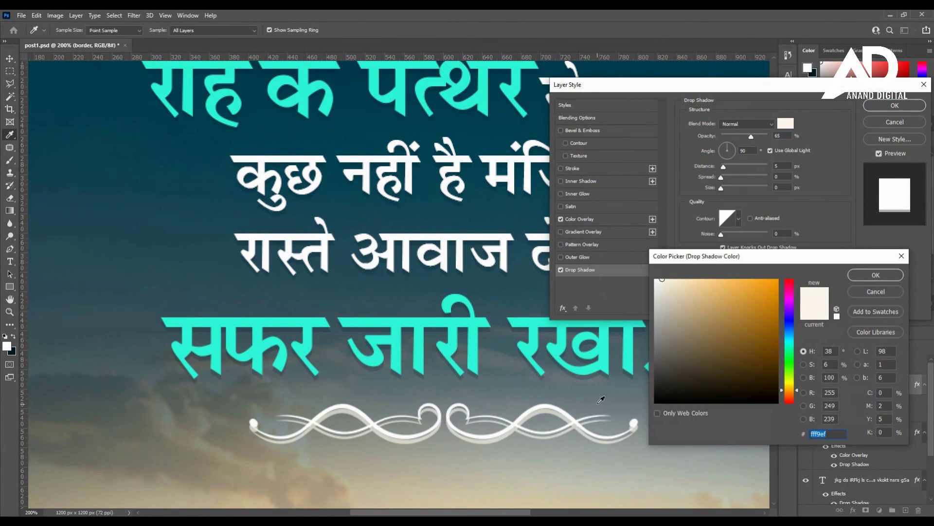
pyautogui.click(598, 402)
pyautogui.click(877, 276)
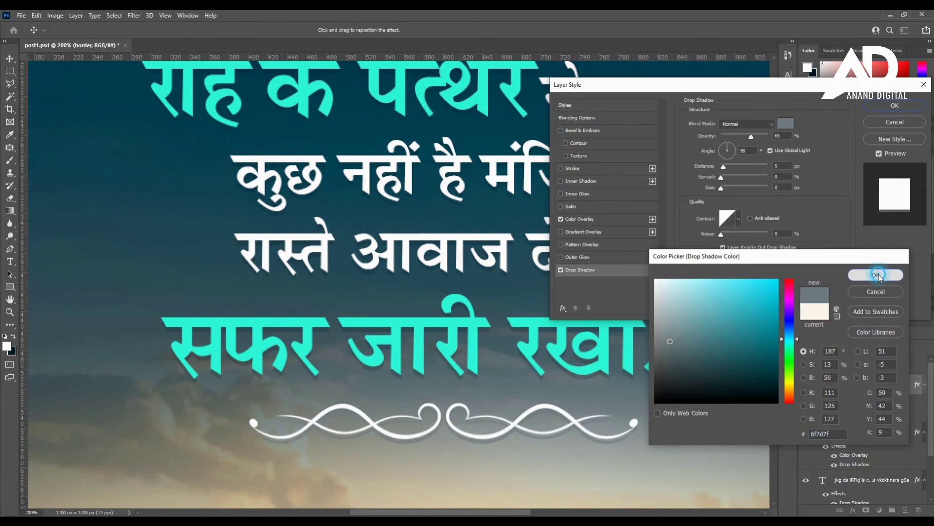
# - Set the divider's shadow distance to 3 px and apply the layer style
pyautogui.click(780, 166)
pyautogui.press('Down')
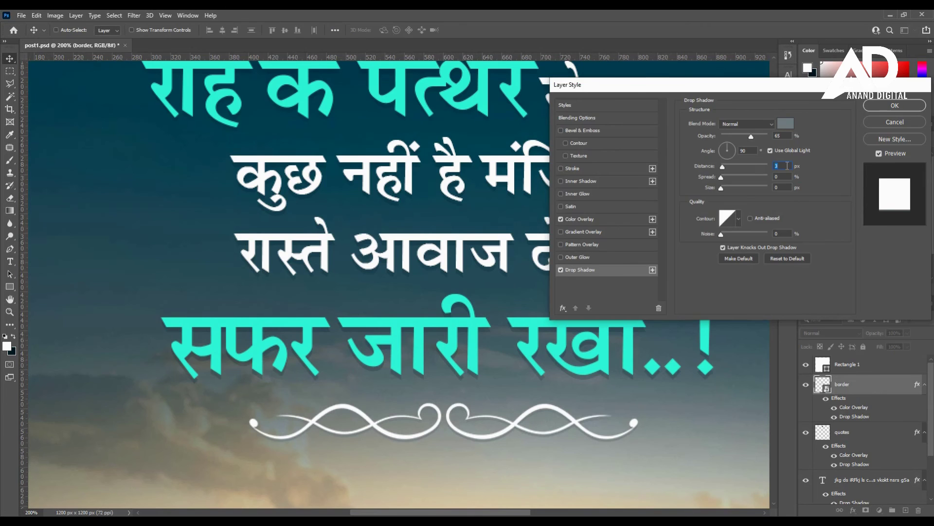
pyautogui.press('Return')
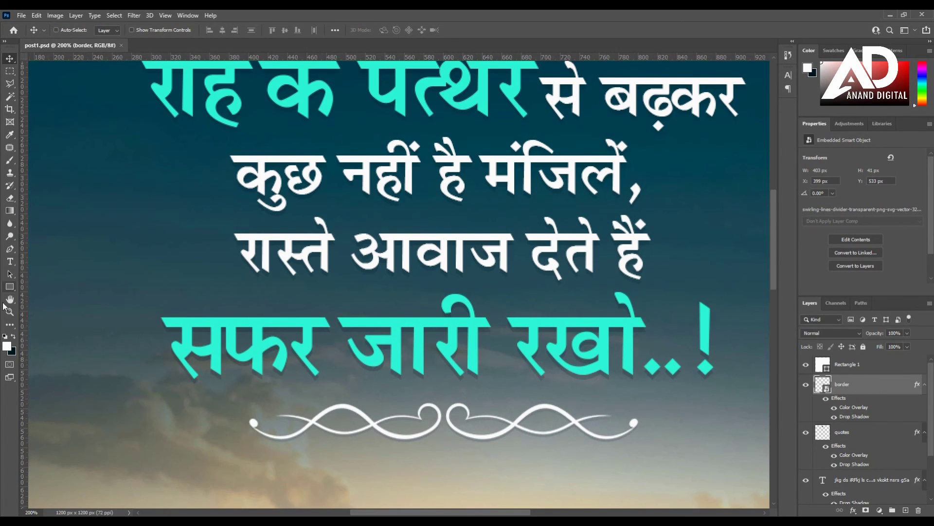
# - Review the whole post composition and check how the divider's shadow looks against the sky
pyautogui.press('ctrl')
pyautogui.keyDown('ctrl'); pyautogui.keyDown('alt'); pyautogui.click(389, 256); pyautogui.keyUp('alt'); pyautogui.keyUp('ctrl')
pyautogui.keyDown('ctrl'); pyautogui.keyDown('alt'); pyautogui.click(460, 276); pyautogui.keyUp('alt'); pyautogui.keyUp('ctrl')
pyautogui.moveTo(773, 281); pyautogui.dragTo(771, 303)
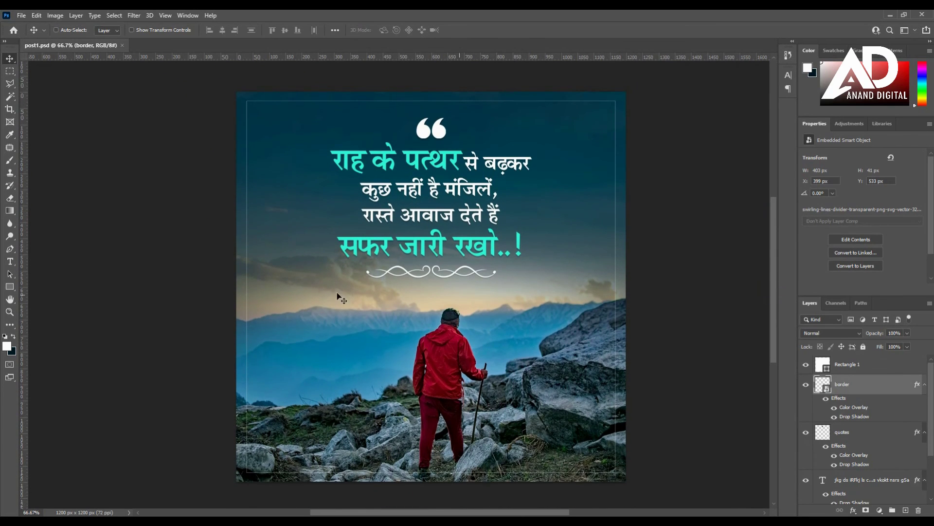
pyautogui.click(10, 312)
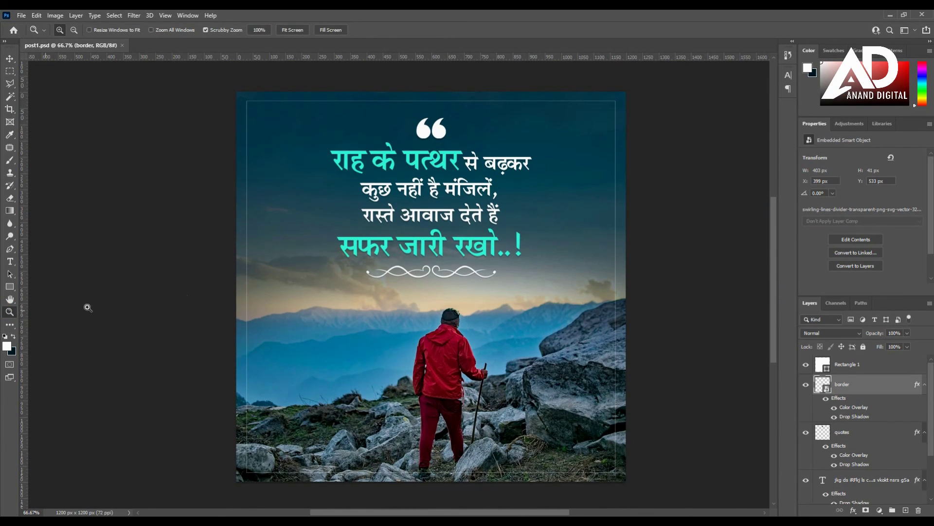
pyautogui.click(406, 278)
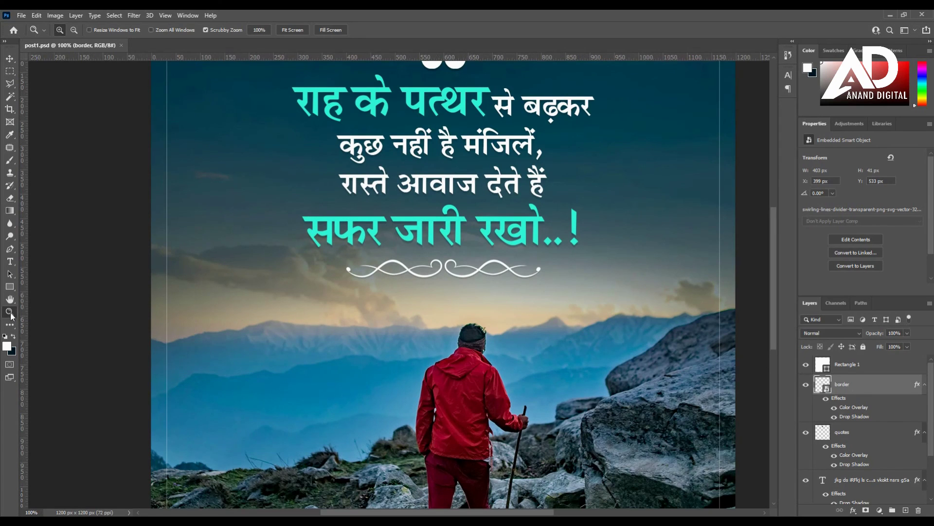
pyautogui.click(74, 29)
pyautogui.click(497, 271)
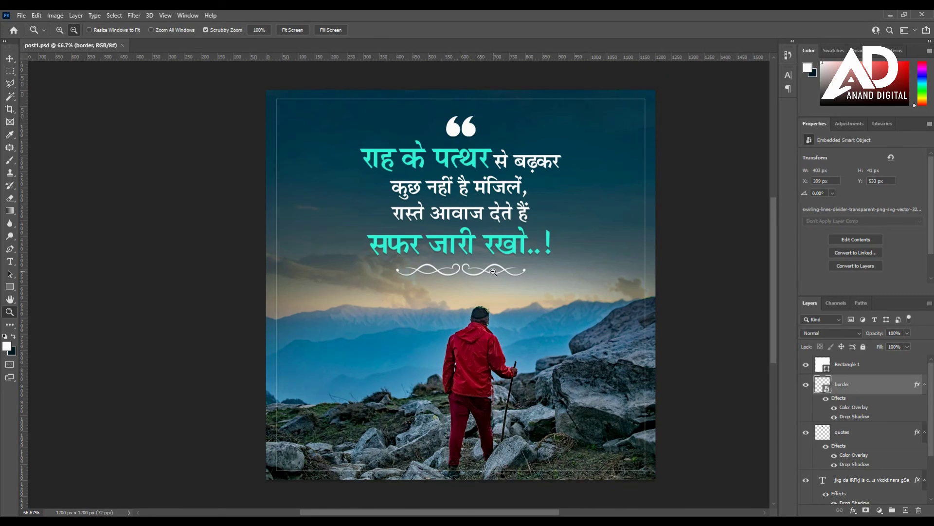
# - Inspect the shadows on the divider, Hindi text and quotation marks at 200%, and return to the full post at 66.67%
pyautogui.click(60, 30)
pyautogui.moveTo(487, 250); pyautogui.dragTo(476, 276)
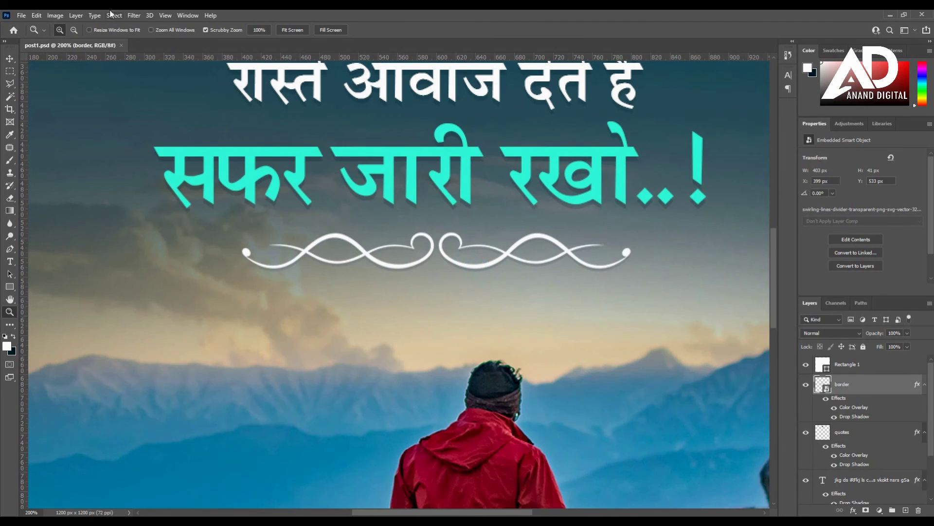
pyautogui.moveTo(774, 275); pyautogui.dragTo(768, 217)
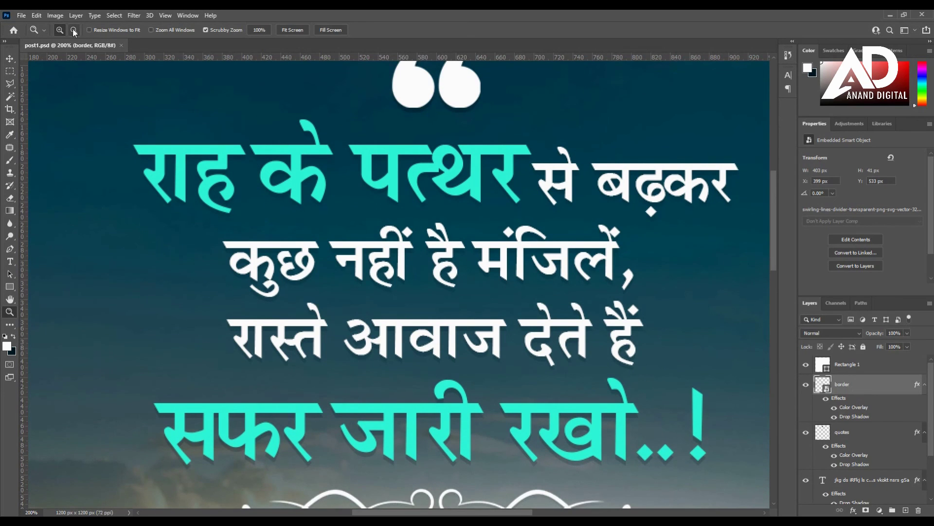
pyautogui.click(440, 289)
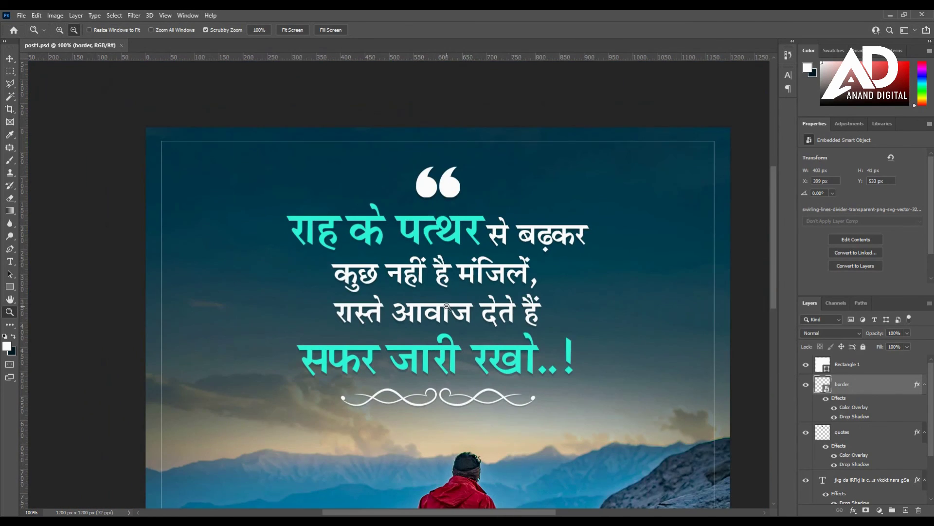
pyautogui.click(447, 308)
pyautogui.moveTo(773, 250); pyautogui.dragTo(773, 288)
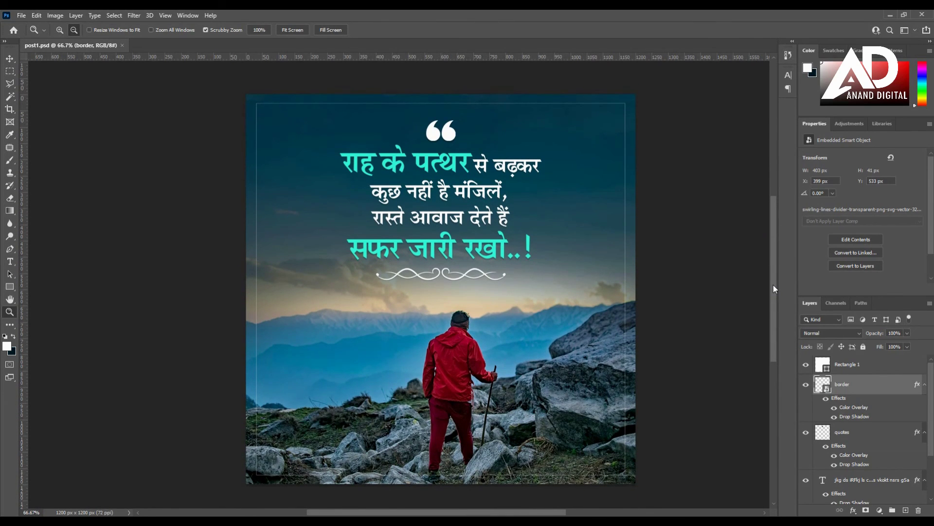
pyautogui.moveTo(773, 286); pyautogui.dragTo(773, 289)
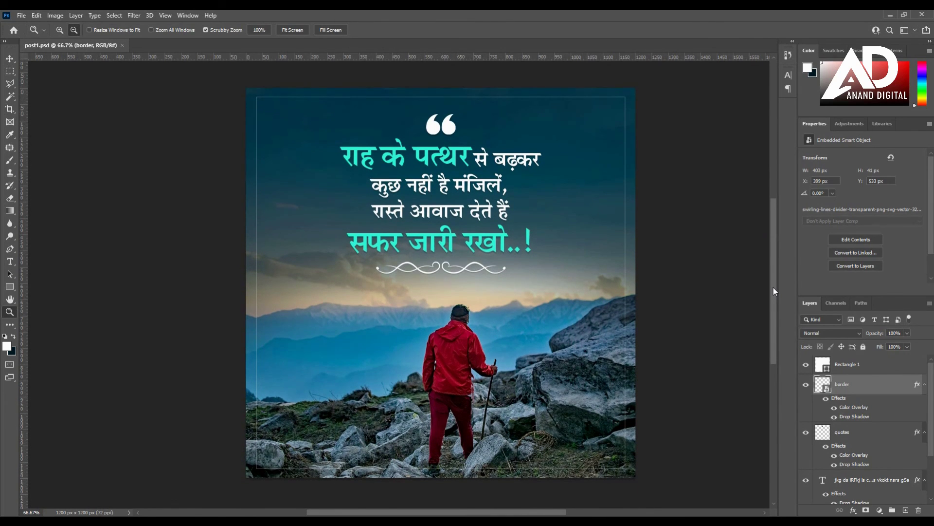
pyautogui.press('v')
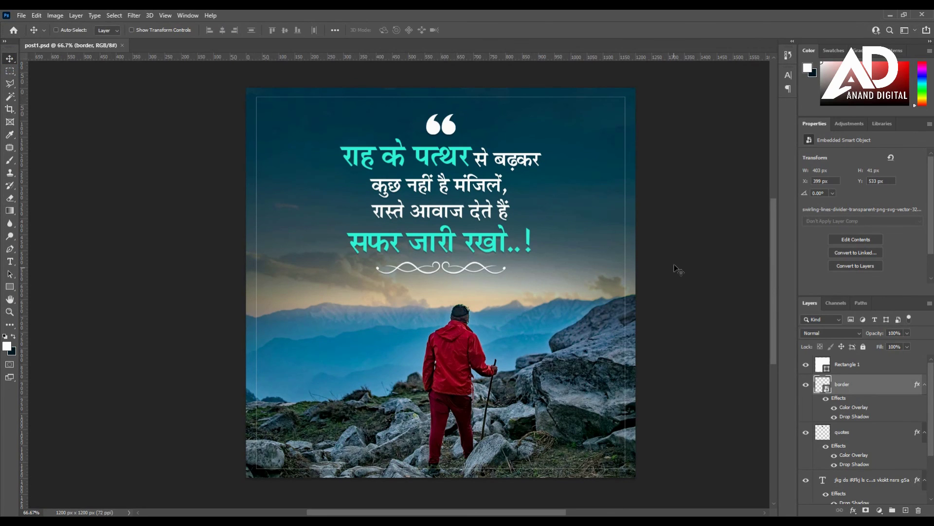